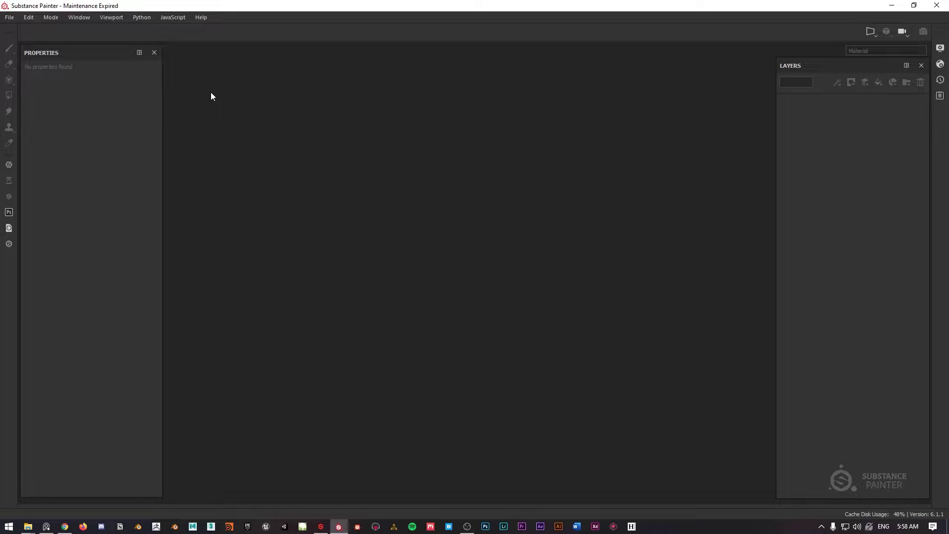
Open the PreviewSphere.spp sample project
{"action": "left_click", "coordinate": [9, 17]}
{"action": "left_click", "coordinate": [11, 19]}
{"action": "left_click", "coordinate": [9, 18]}
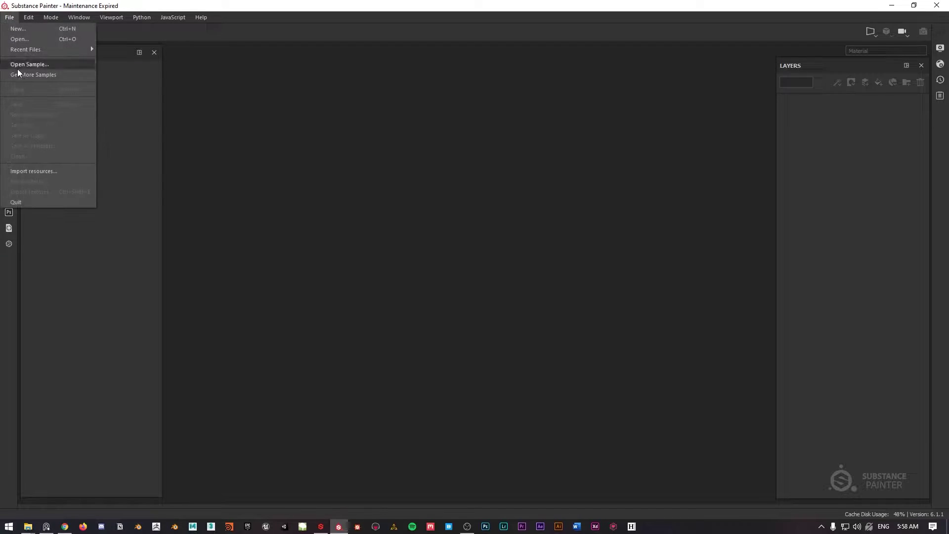
{"action": "left_click", "coordinate": [42, 65]}
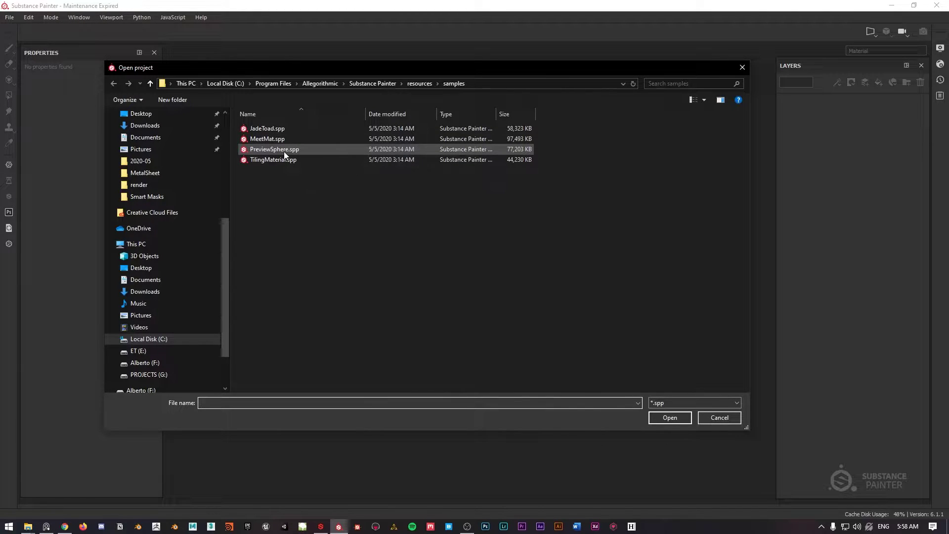
{"action": "left_click", "coordinate": [282, 150]}
{"action": "double_click", "coordinate": [265, 150]}
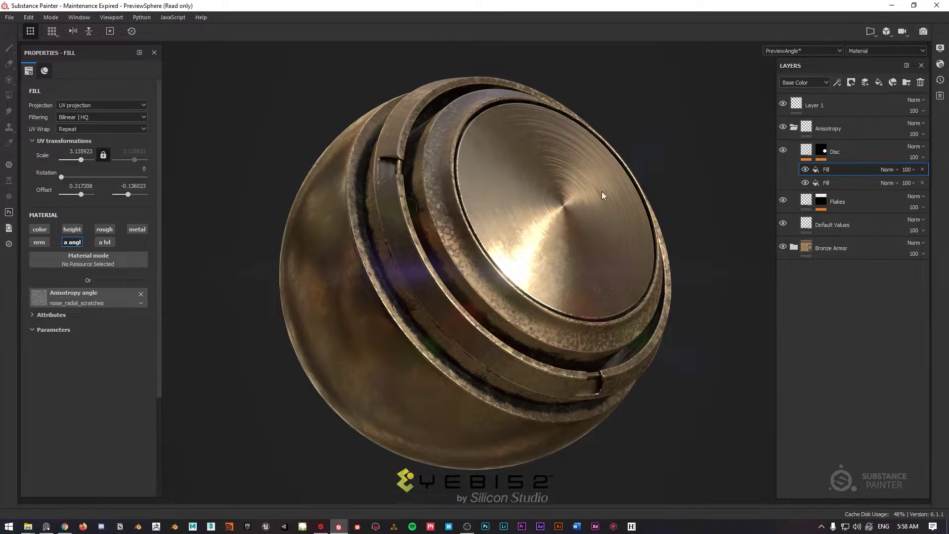
Delete all existing layers and folders from the PreviewSphere layer stack
{"action": "left_click", "coordinate": [835, 248]}
{"action": "key", "text": "ctrl+a"}
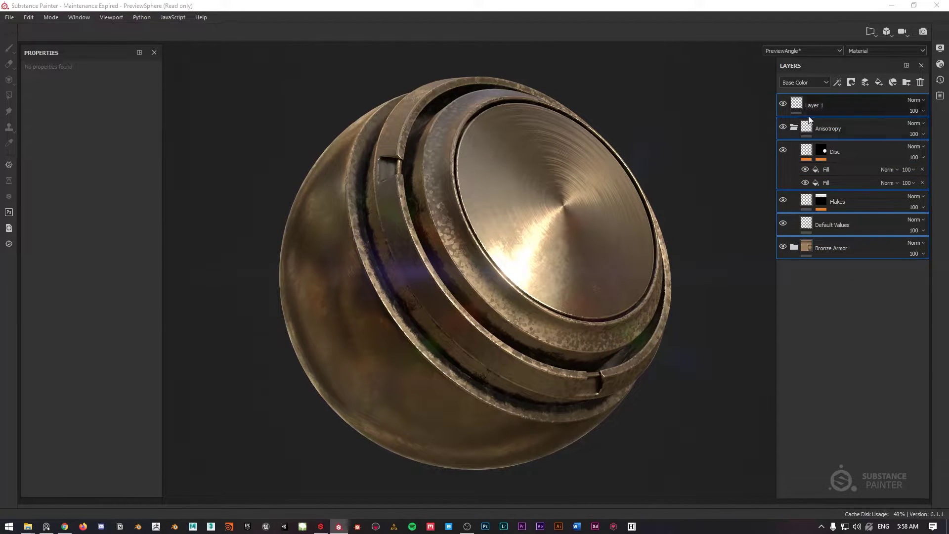
{"action": "key", "text": "Delete"}
Add a fill layer with the color channel disabled, roughness about 0.26 and metallic 1
{"action": "left_click_drag", "start_coordinate": [518, 153], "coordinate": [648, 132], "text": "alt"}
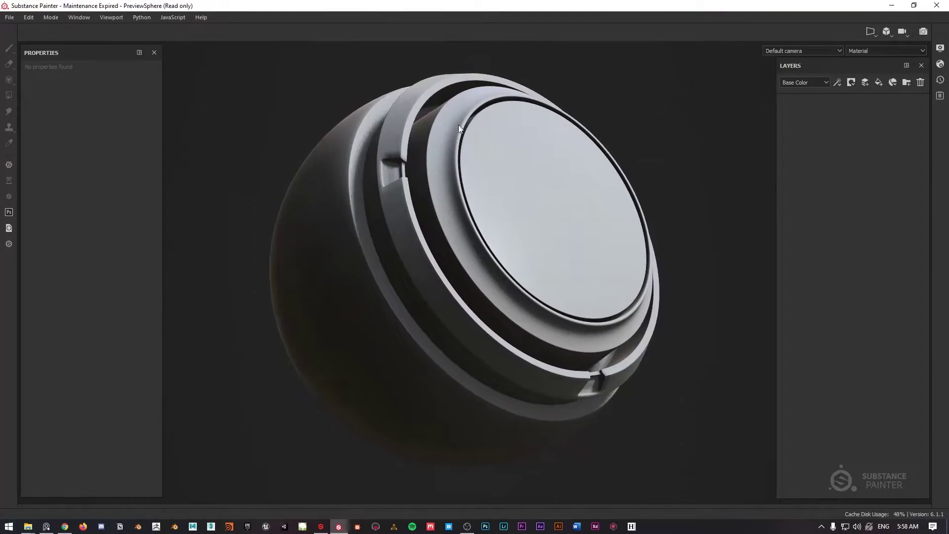
{"action": "left_click_drag", "start_coordinate": [518, 187], "coordinate": [479, 182], "text": "alt"}
{"action": "mouse_move", "coordinate": [478, 182]}
{"action": "right_mouse_down", "text": "shift"}
{"action": "mouse_move", "coordinate": [434, 186]}
{"action": "mouse_move", "coordinate": [495, 182]}
{"action": "mouse_move", "coordinate": [470, 187]}
{"action": "mouse_move", "coordinate": [485, 193]}
{"action": "right_mouse_up", "text": "shift"}
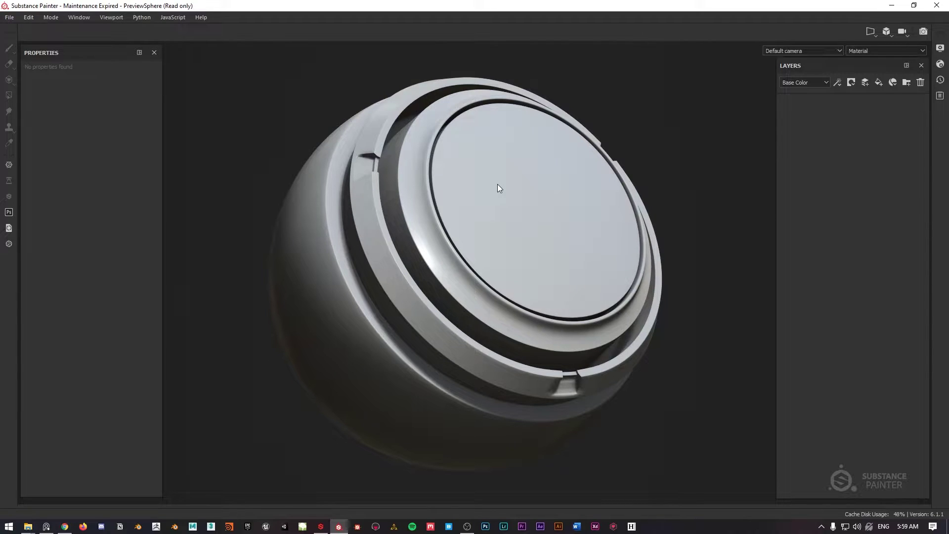
{"action": "middle_click_drag", "start_coordinate": [497, 184], "coordinate": [493, 183], "text": "alt"}
{"action": "right_click_drag", "start_coordinate": [494, 183], "coordinate": [490, 177], "text": "alt"}
{"action": "mouse_move", "coordinate": [490, 177]}
{"action": "left_mouse_down", "text": "alt"}
{"action": "mouse_move", "coordinate": [451, 144]}
{"action": "mouse_move", "coordinate": [463, 147]}
{"action": "left_mouse_up", "text": "alt"}
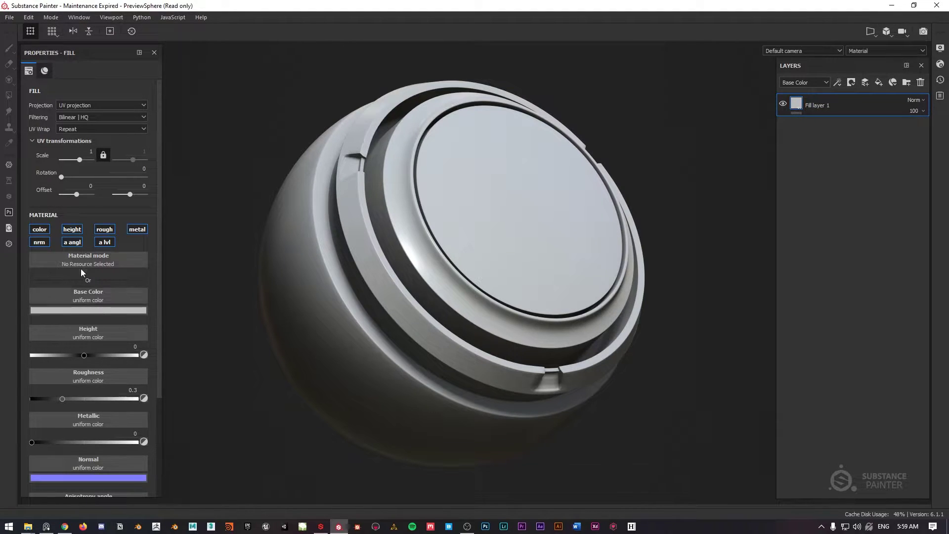
{"action": "left_click", "coordinate": [39, 229]}
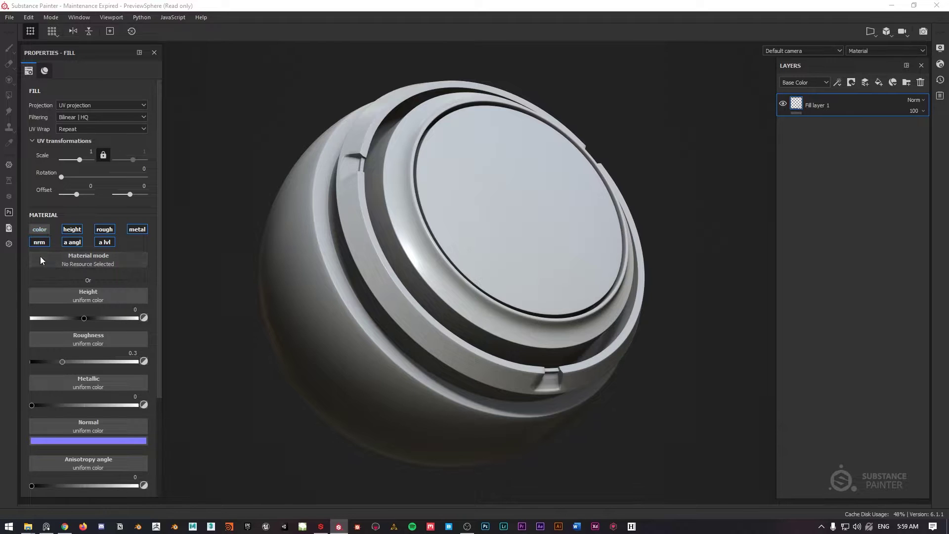
{"action": "mouse_move", "coordinate": [62, 362]}
{"action": "left_mouse_down"}
{"action": "mouse_move", "coordinate": [34, 366]}
{"action": "mouse_move", "coordinate": [47, 365]}
{"action": "left_mouse_up"}
{"action": "left_click_drag", "start_coordinate": [33, 405], "coordinate": [156, 405]}
{"action": "left_click_drag", "start_coordinate": [47, 363], "coordinate": [58, 362]}
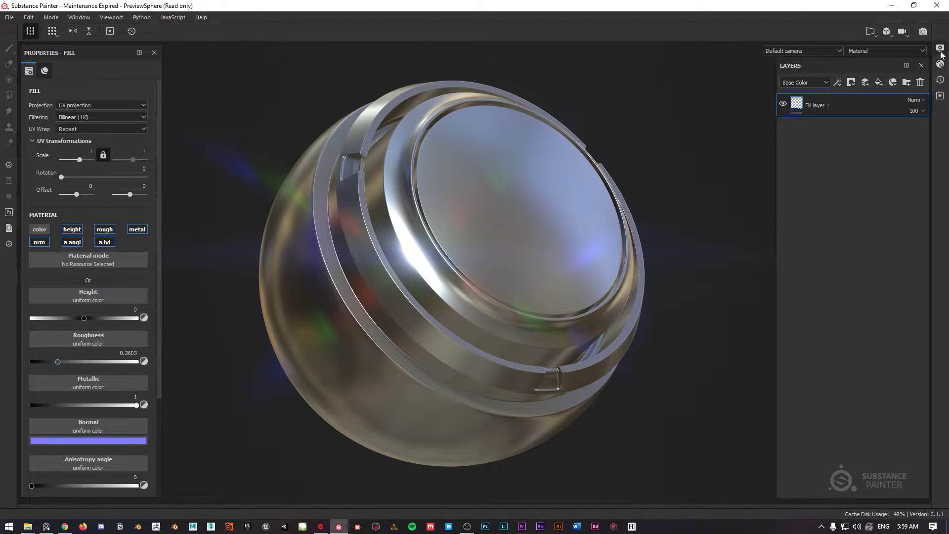
Deactivate the camera post effects in the display settings
{"action": "left_click", "coordinate": [940, 48]}
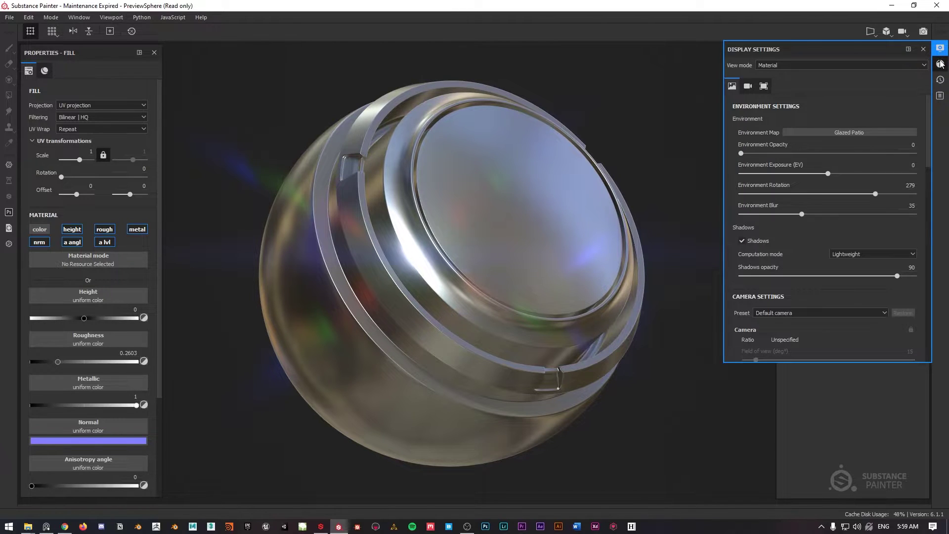
{"action": "left_click", "coordinate": [940, 64]}
{"action": "left_click", "coordinate": [940, 48]}
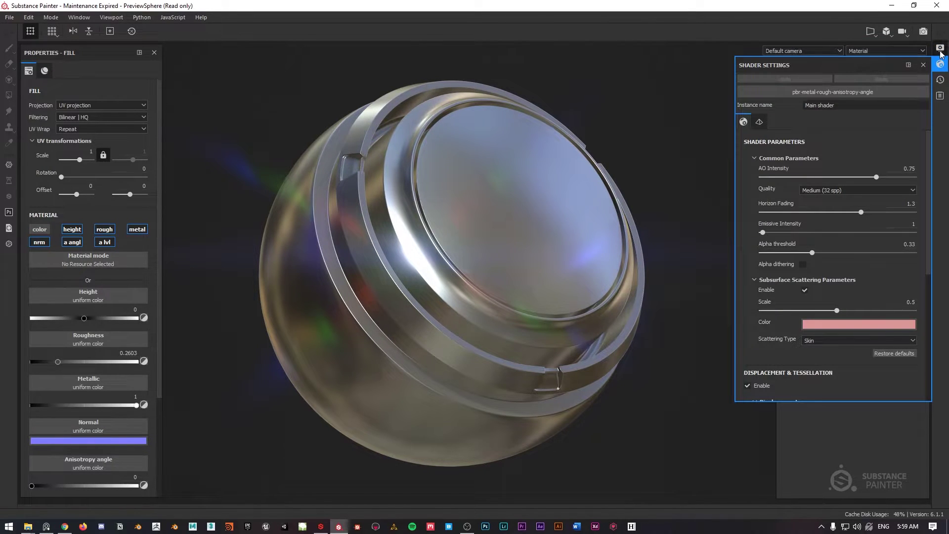
{"action": "scroll", "coordinate": [731, 215], "scroll_direction": "down", "scroll_amount": 10}
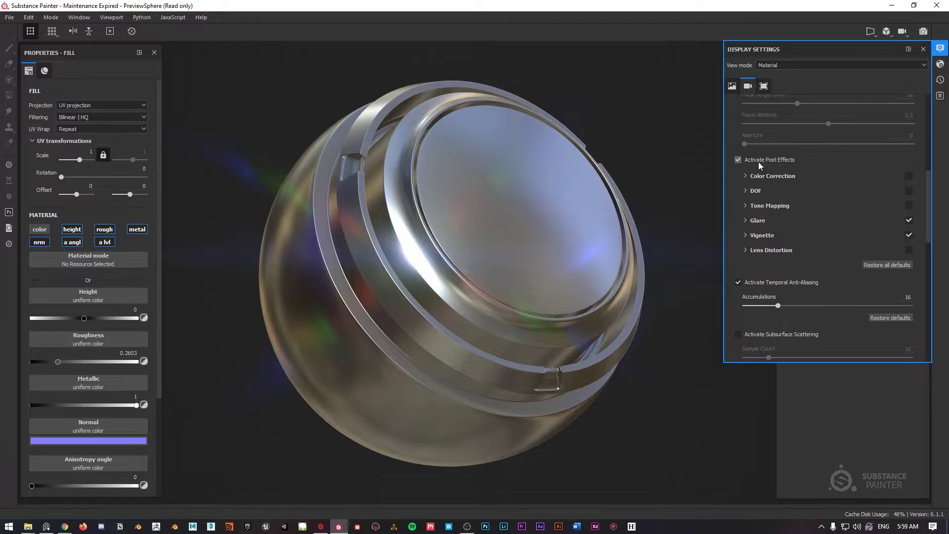
{"action": "left_click", "coordinate": [738, 160]}
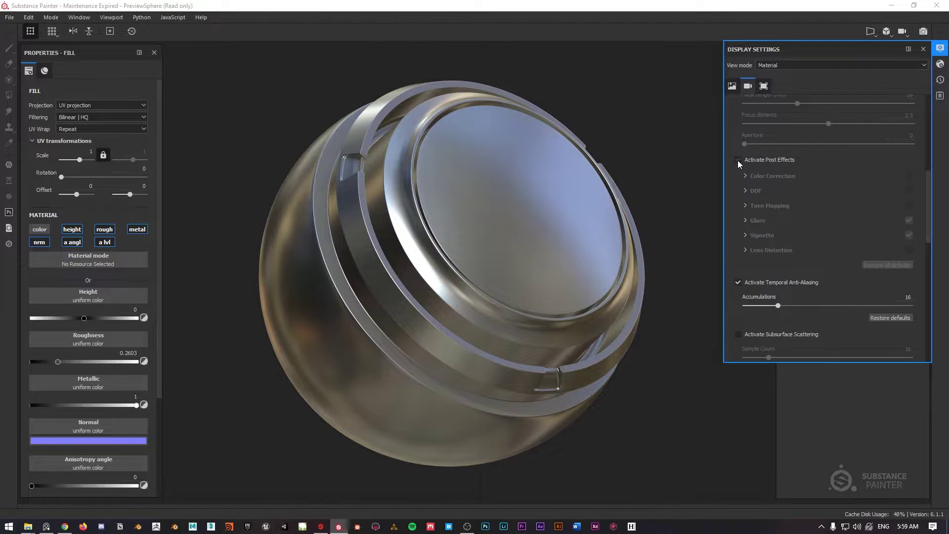
{"action": "left_click", "coordinate": [940, 48]}
{"action": "left_click_drag", "start_coordinate": [473, 179], "coordinate": [471, 176], "text": "alt"}
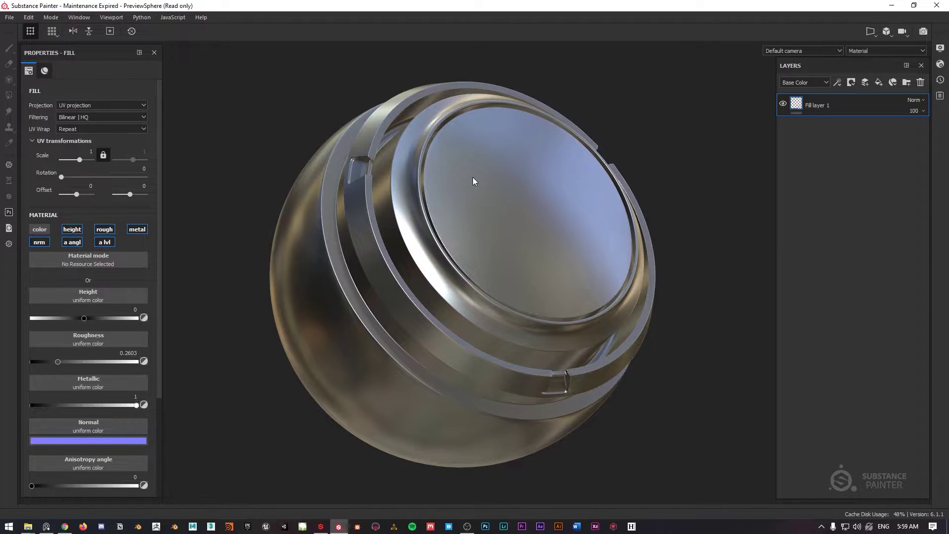
Rename the fill layer as Base Metal
{"action": "double_click", "coordinate": [817, 104]}
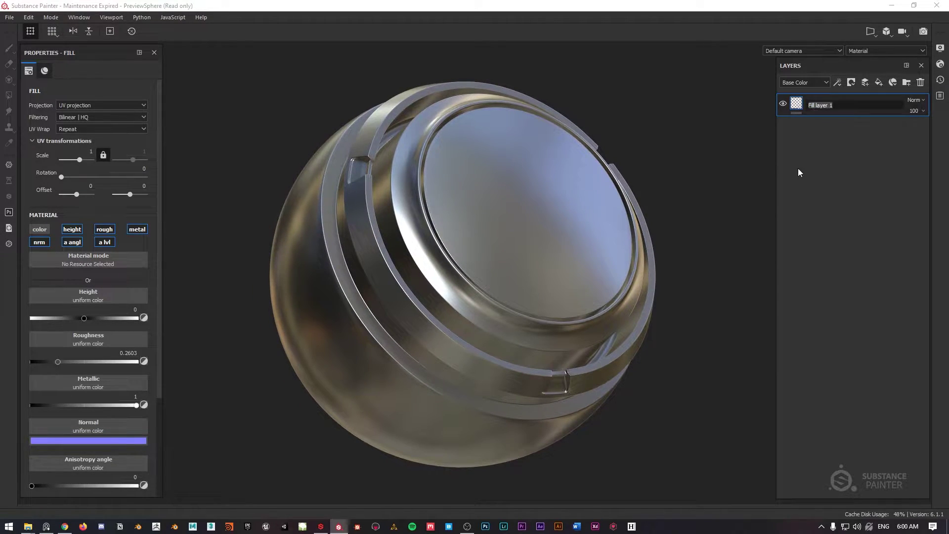
{"action": "type", "text": "Base Metal"}
{"action": "key", "text": "Return"}
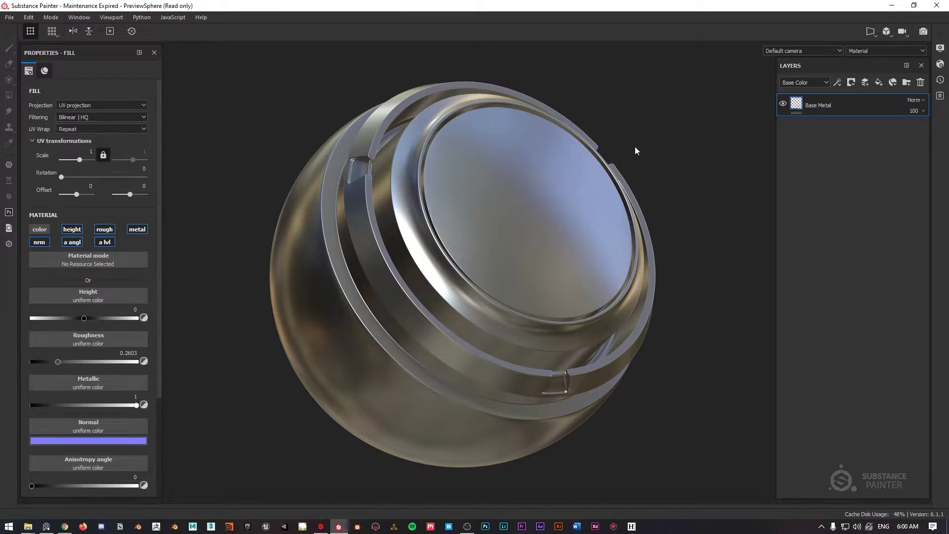
Add a fill effect to the Base Metal layer with color disabled, roughness about 0.23 and metallic 1
{"action": "right_click", "coordinate": [803, 102]}
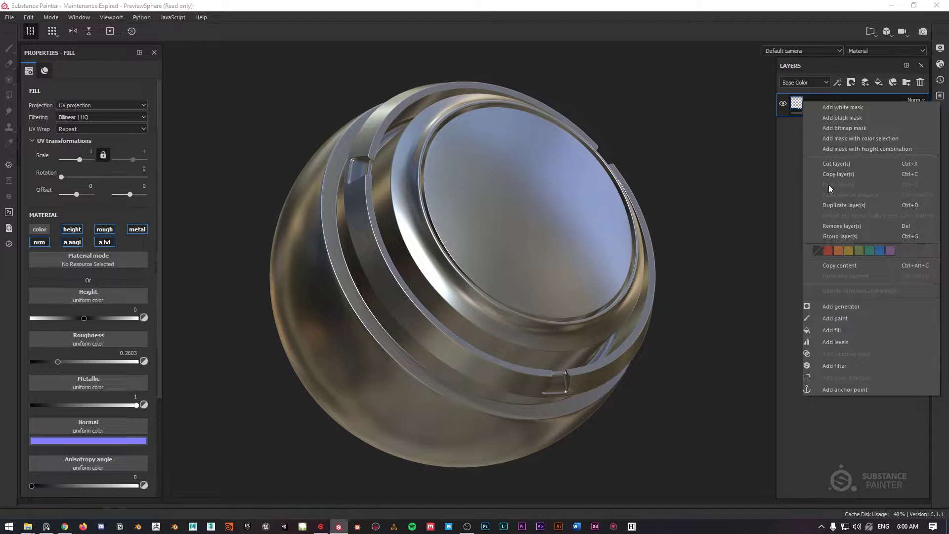
{"action": "left_click", "coordinate": [843, 332]}
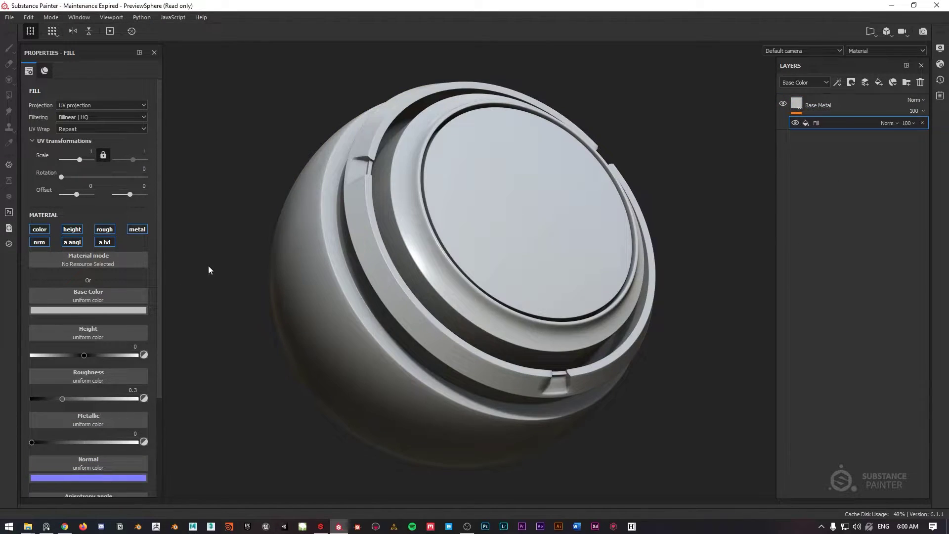
{"action": "left_click", "coordinate": [41, 230]}
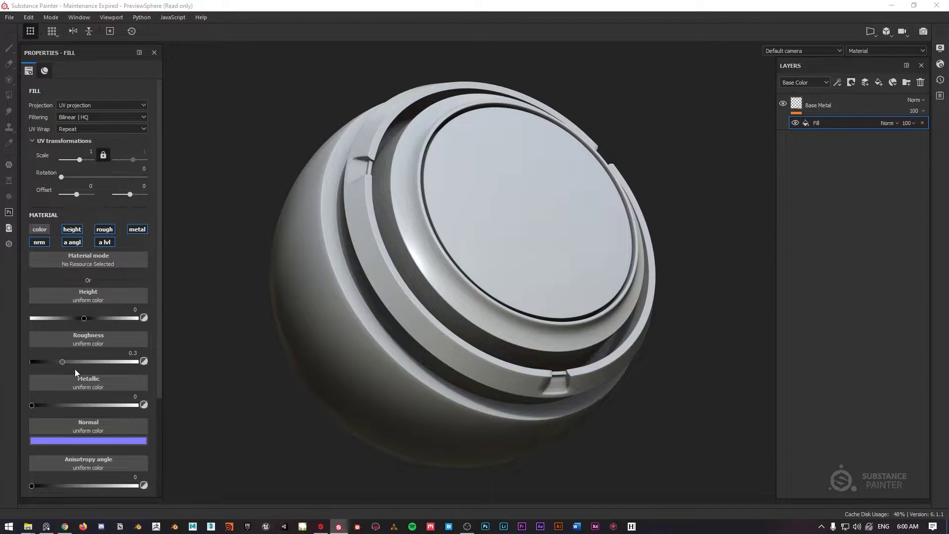
{"action": "left_click_drag", "start_coordinate": [69, 361], "coordinate": [55, 362]}
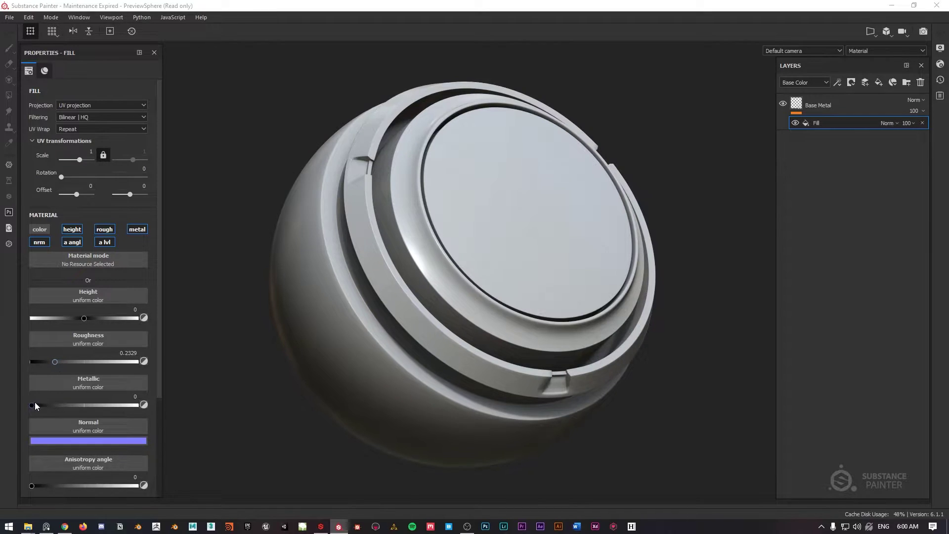
{"action": "left_click_drag", "start_coordinate": [34, 405], "coordinate": [223, 403]}
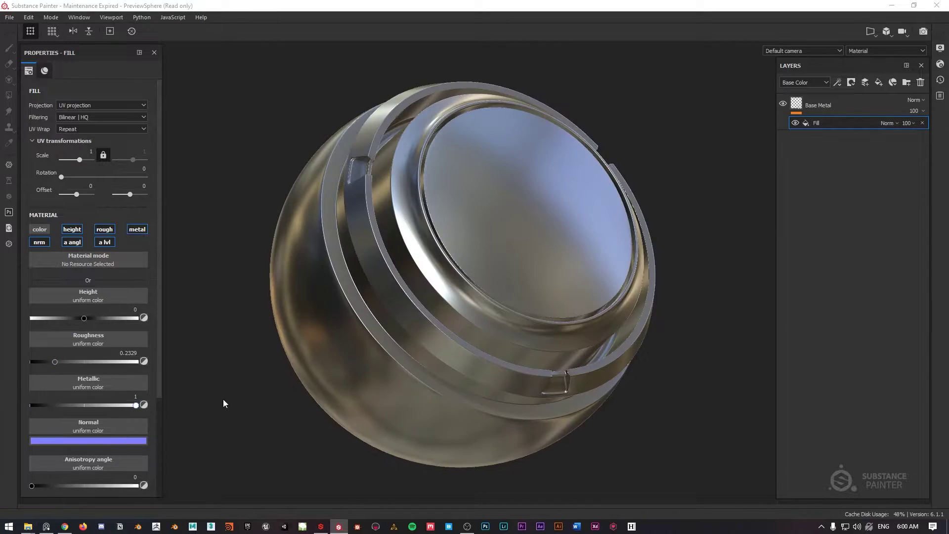
Try a second fill effect on Base Metal with the Grunge Dirt texture as its base color, and remove that effect
{"action": "right_click", "coordinate": [813, 122]}
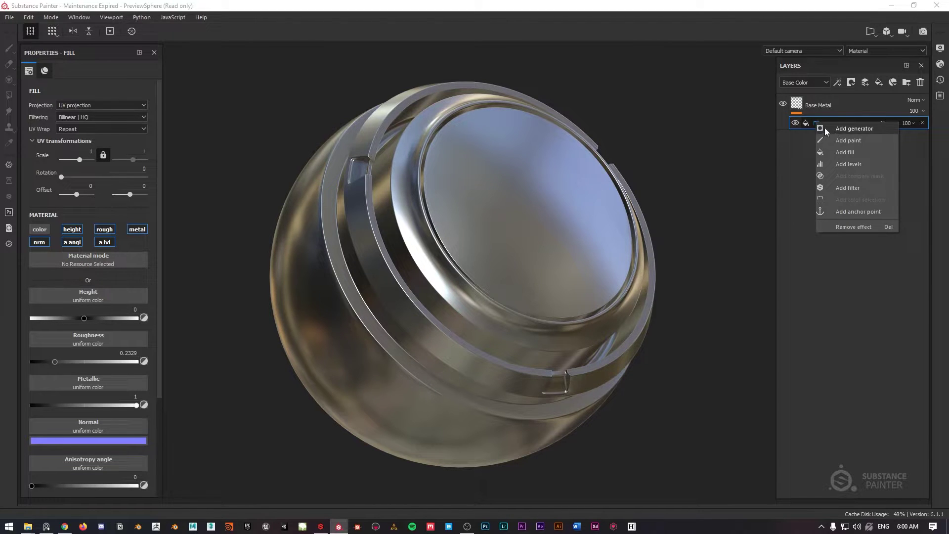
{"action": "left_click", "coordinate": [796, 106]}
{"action": "right_click", "coordinate": [796, 105]}
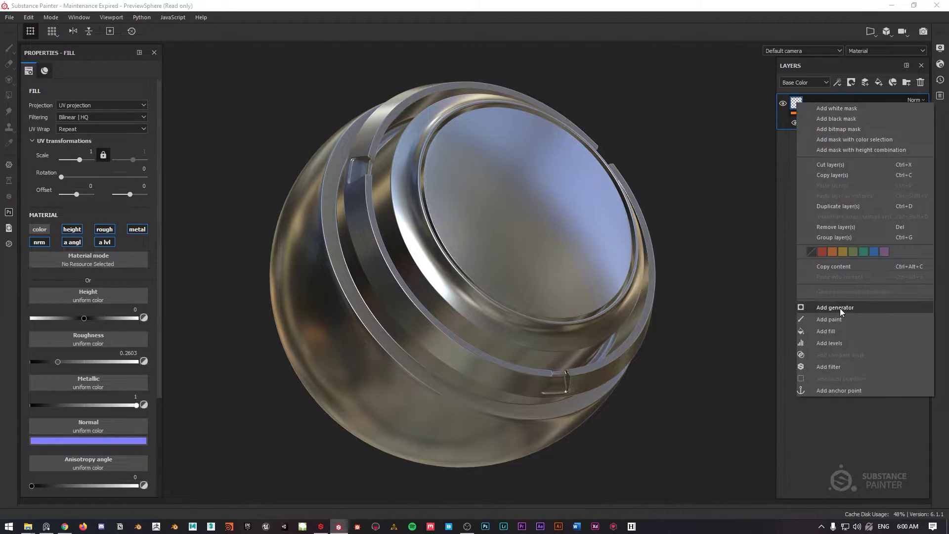
{"action": "left_click", "coordinate": [831, 330]}
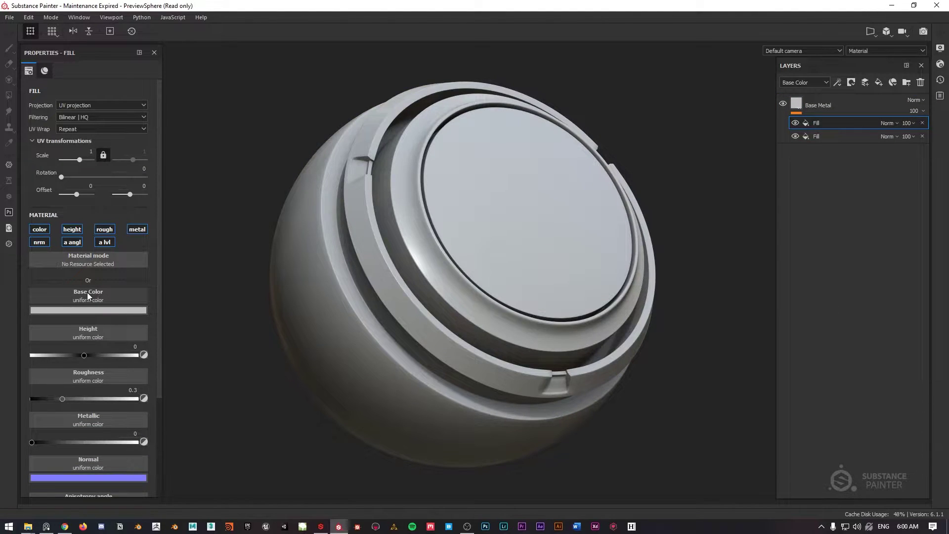
{"action": "left_click", "coordinate": [87, 292]}
{"action": "type", "text": "g"}
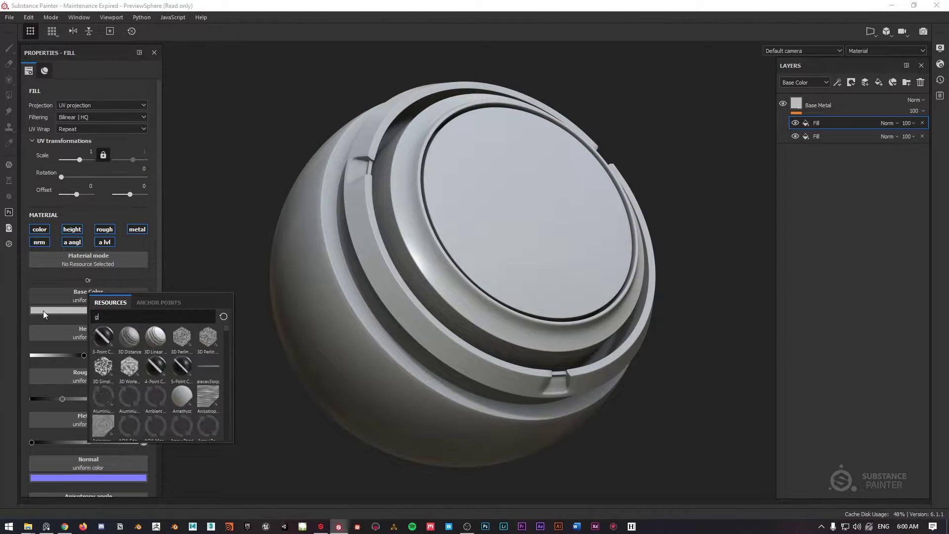
{"action": "type", "text": "runge"}
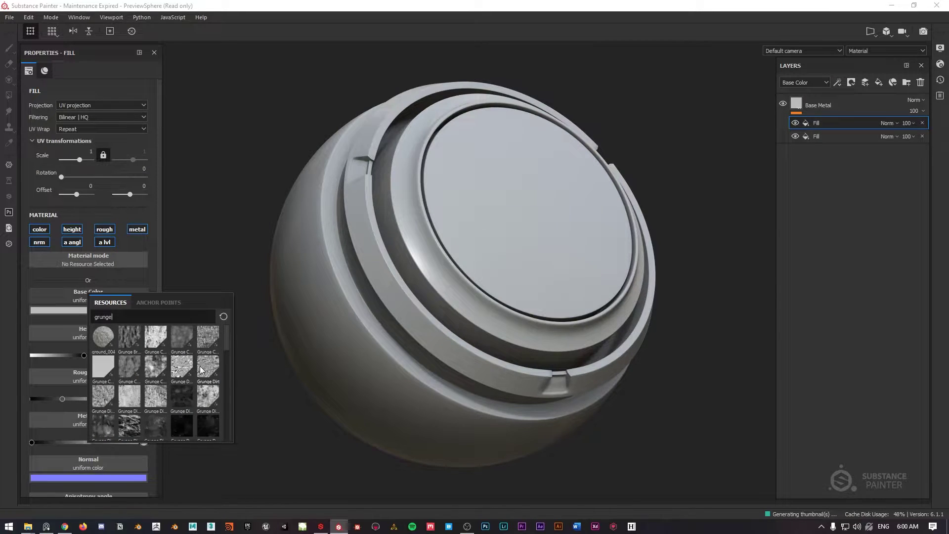
{"action": "left_click", "coordinate": [201, 366]}
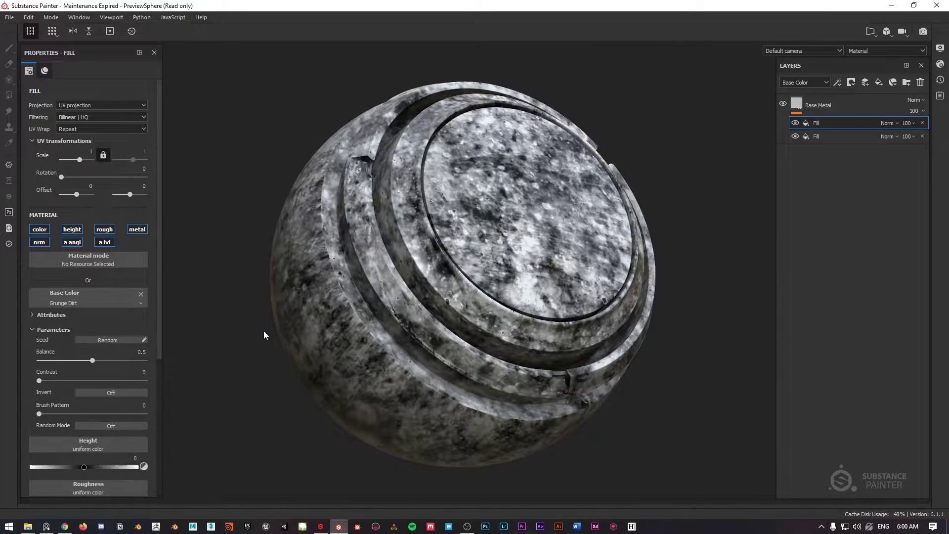
{"action": "mouse_move", "coordinate": [87, 365]}
{"action": "left_mouse_down"}
{"action": "mouse_move", "coordinate": [64, 365]}
{"action": "mouse_move", "coordinate": [89, 381]}
{"action": "left_mouse_up"}
{"action": "left_click", "coordinate": [922, 124]}
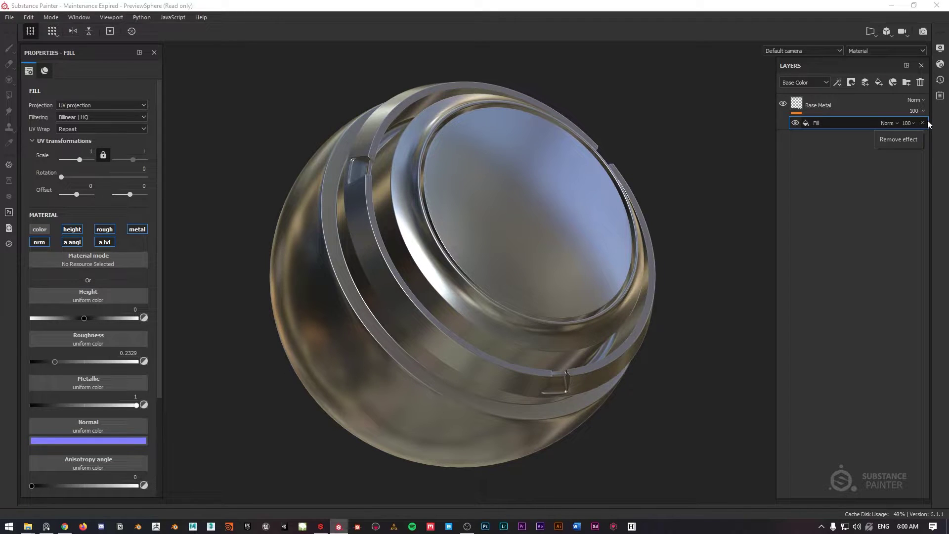
Enable the color channel on Base Metal's fill effect and darken its base color to a dark gray
{"action": "left_click_drag", "start_coordinate": [499, 191], "coordinate": [446, 170], "text": "alt"}
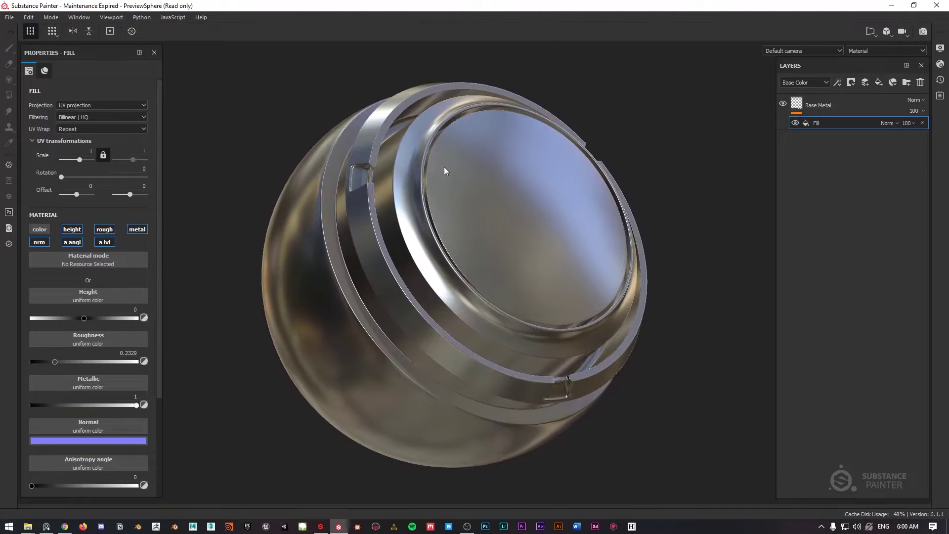
{"action": "left_click", "coordinate": [37, 230]}
{"action": "left_click", "coordinate": [93, 310]}
{"action": "left_click_drag", "start_coordinate": [102, 354], "coordinate": [69, 378]}
{"action": "left_click_drag", "start_coordinate": [369, 214], "coordinate": [247, 223], "text": "alt"}
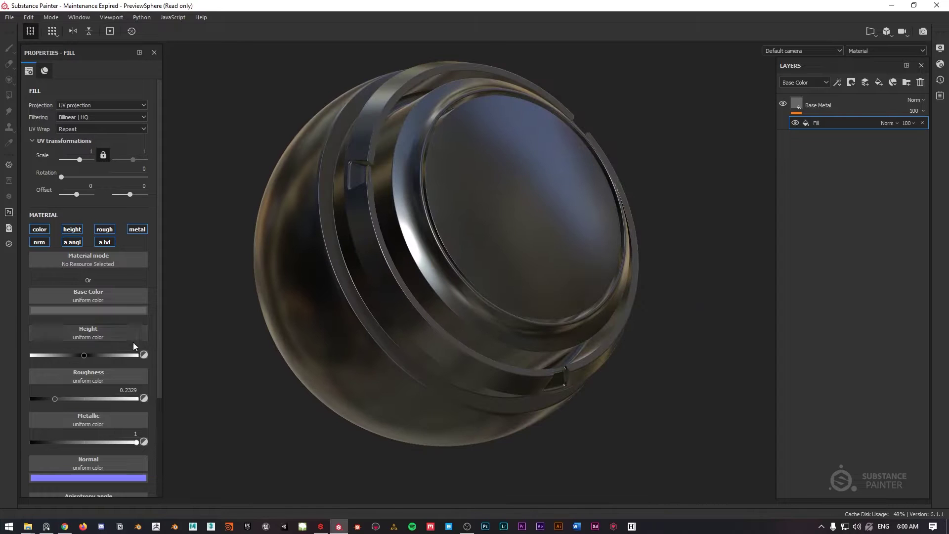
Raise the roughness of Base Metal's fill effect to about 0.40, checking the reflections under rotated lighting
{"action": "left_click_drag", "start_coordinate": [58, 396], "coordinate": [66, 398]}
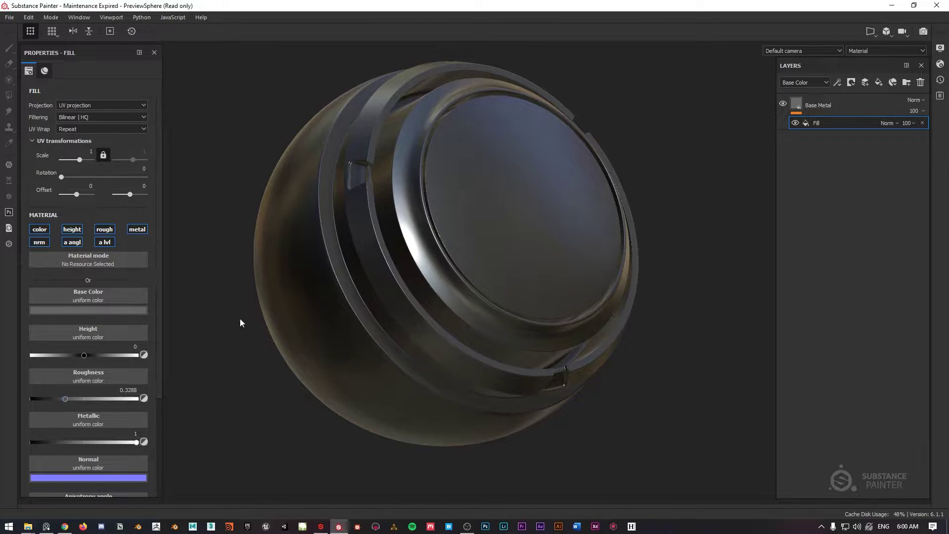
{"action": "left_click_drag", "start_coordinate": [167, 342], "coordinate": [525, 181], "text": "alt"}
{"action": "right_click_drag", "start_coordinate": [532, 197], "coordinate": [452, 204], "text": "shift"}
{"action": "left_click_drag", "start_coordinate": [69, 396], "coordinate": [73, 399]}
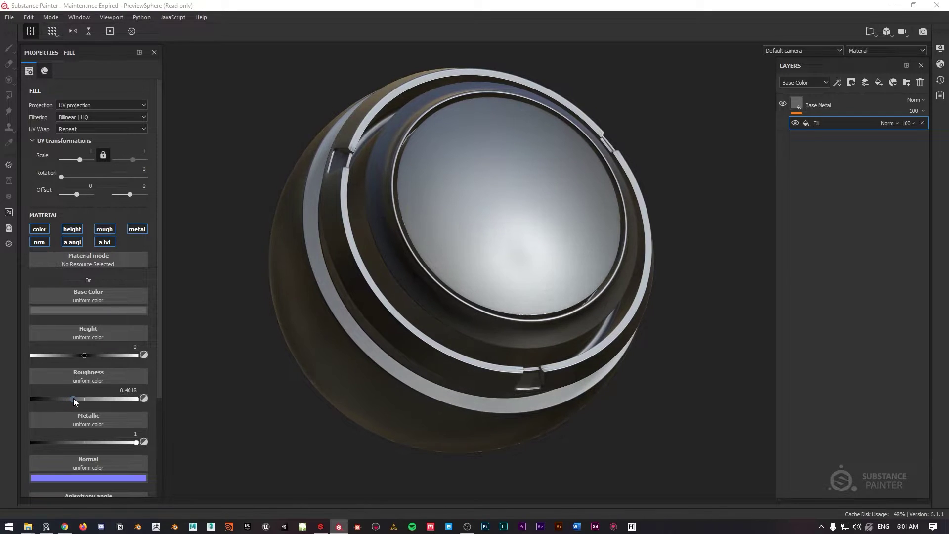
{"action": "left_click_drag", "start_coordinate": [392, 216], "coordinate": [534, 172], "text": "alt"}
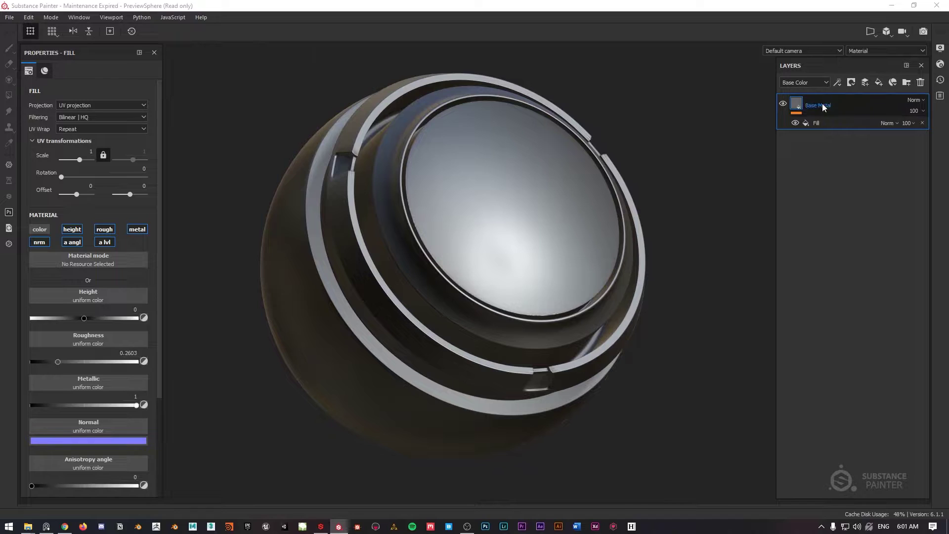
Add a new fill layer above the Base Metal layer
{"action": "left_click", "coordinate": [879, 82]}
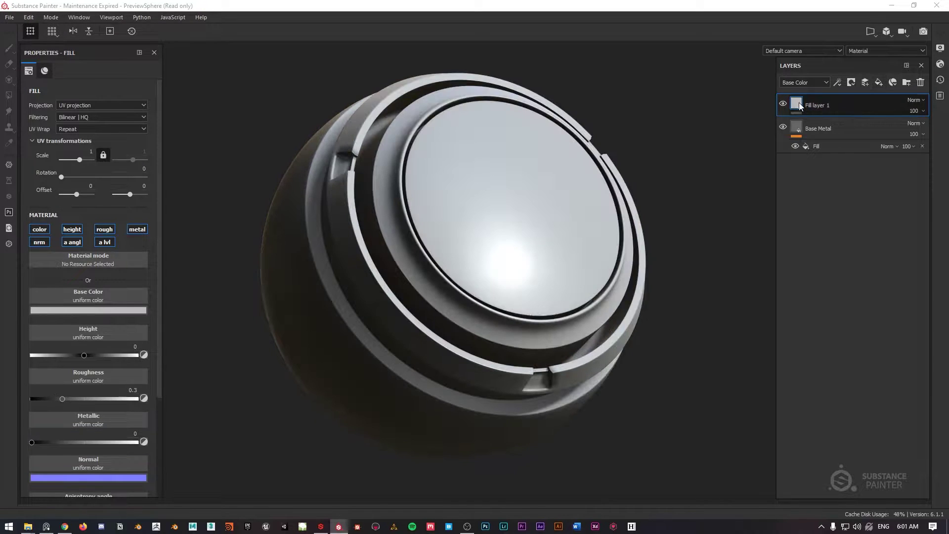
{"action": "left_click_drag", "start_coordinate": [445, 163], "coordinate": [456, 184], "text": "alt"}
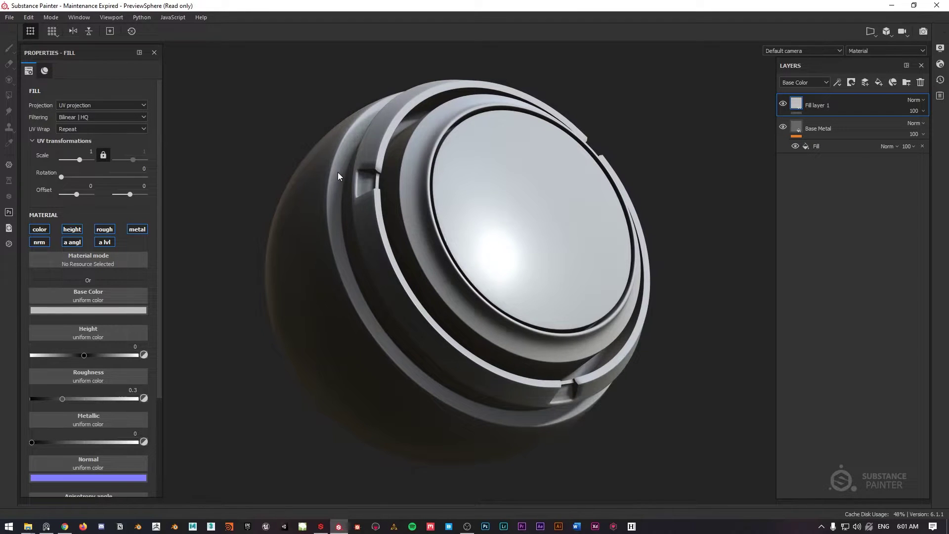
Add a black mask to Fill layer 1 and drive it with a Curvature generator
{"action": "left_click_drag", "start_coordinate": [637, 147], "coordinate": [461, 198], "text": "alt"}
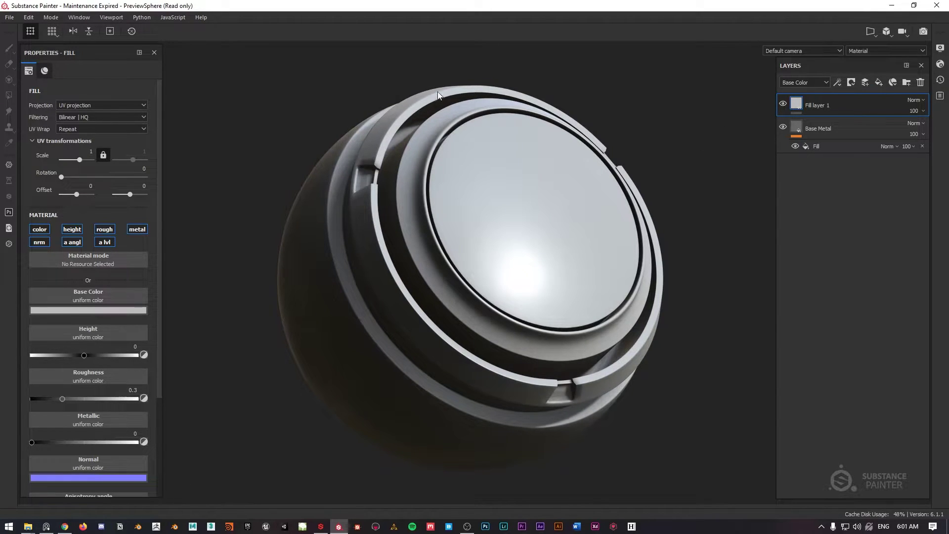
{"action": "left_click_drag", "start_coordinate": [471, 337], "coordinate": [464, 192], "text": "alt"}
{"action": "right_click_drag", "start_coordinate": [464, 193], "coordinate": [449, 194], "text": "shift"}
{"action": "left_click_drag", "start_coordinate": [479, 178], "coordinate": [472, 177], "text": "alt"}
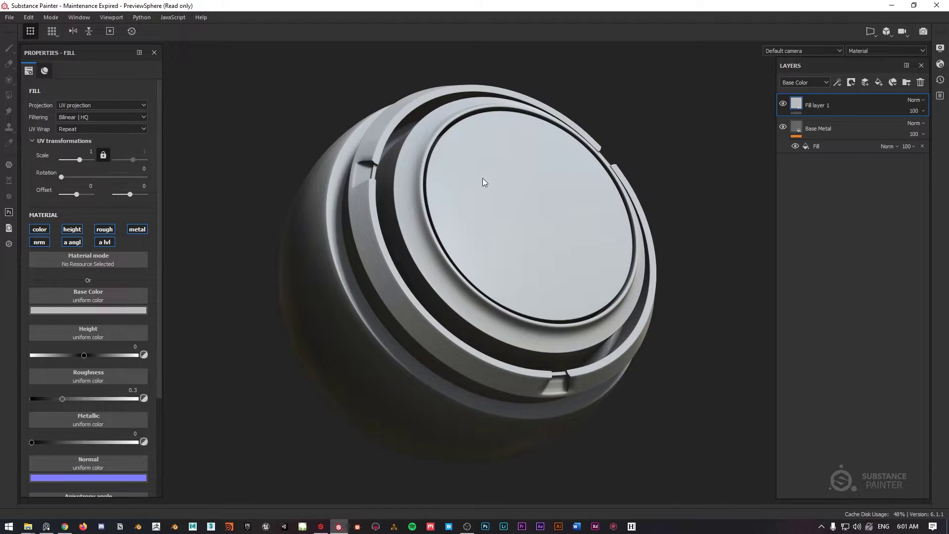
{"action": "right_click", "coordinate": [797, 103]}
{"action": "left_click", "coordinate": [824, 119]}
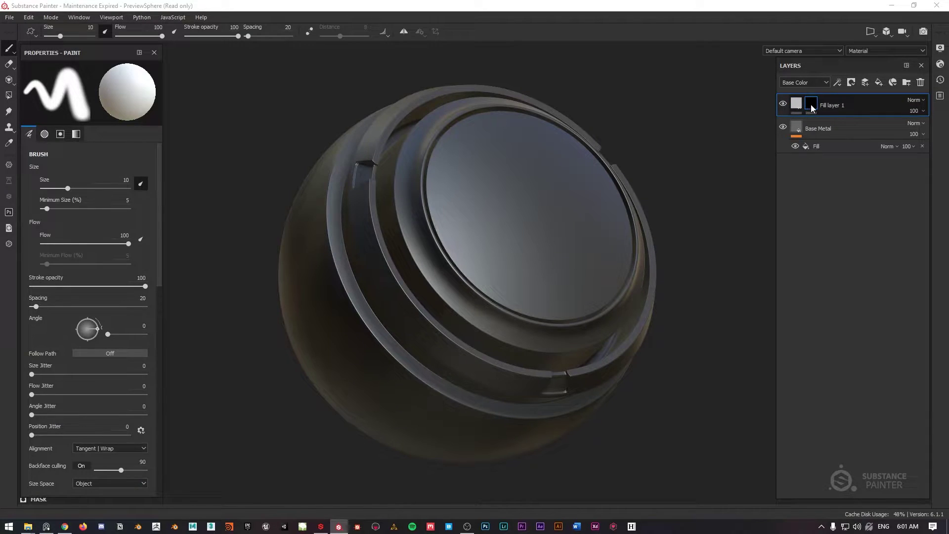
{"action": "right_click", "coordinate": [813, 108]}
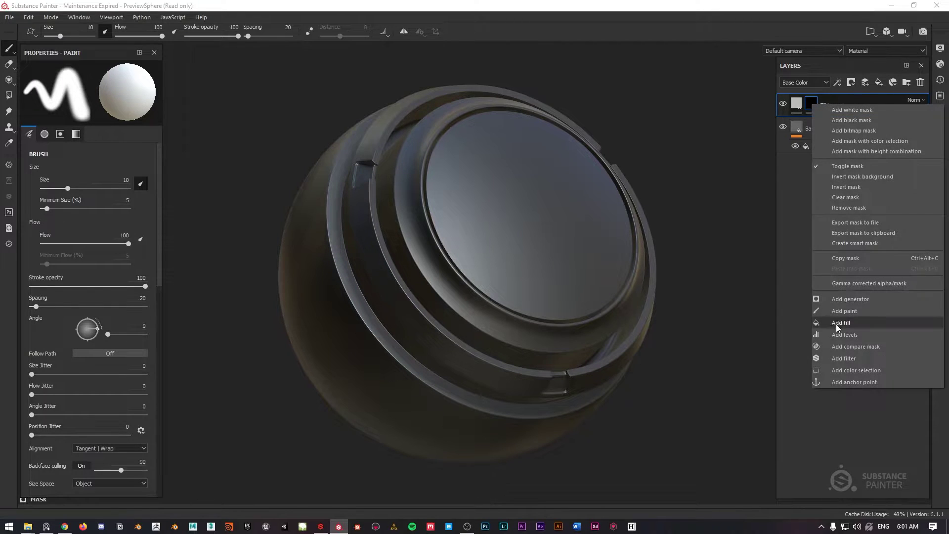
{"action": "left_click", "coordinate": [858, 301]}
{"action": "left_click", "coordinate": [59, 89]}
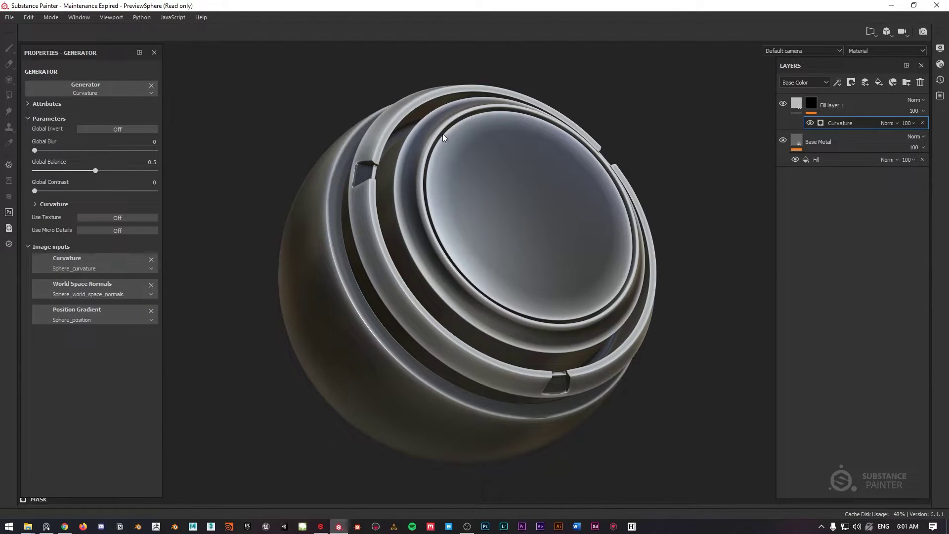
Examine the curvature mask of Fill layer 1 on its own, and the light edges it gives on the shaded model
{"action": "mouse_move", "coordinate": [446, 165]}
{"action": "left_mouse_down", "text": "alt"}
{"action": "mouse_move", "coordinate": [512, 183]}
{"action": "mouse_move", "coordinate": [448, 171]}
{"action": "left_mouse_up", "text": "alt"}
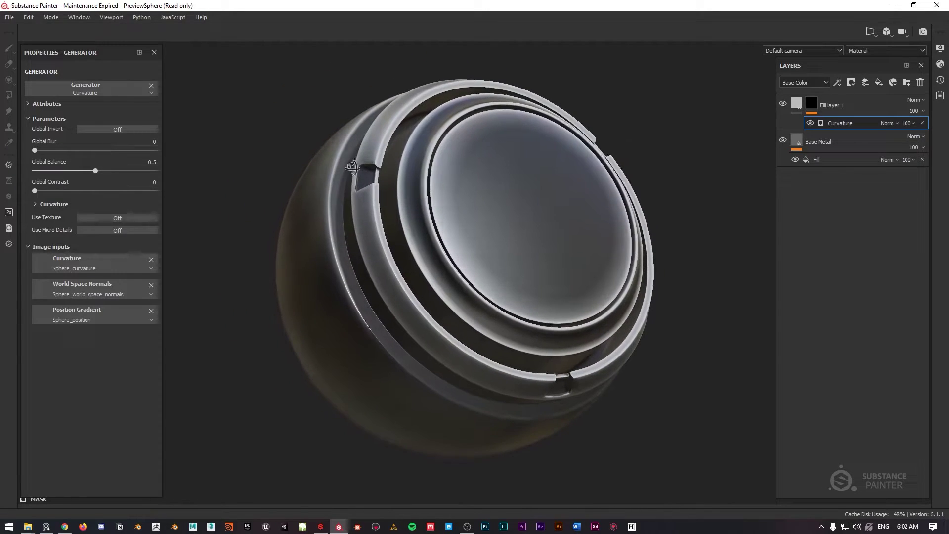
{"action": "left_click", "coordinate": [811, 104], "text": "alt"}
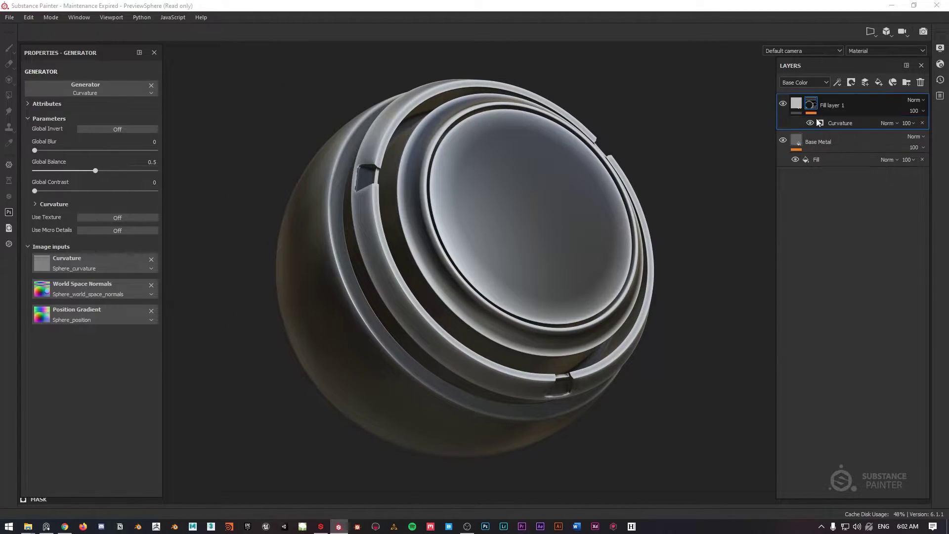
{"action": "mouse_move", "coordinate": [498, 149]}
{"action": "left_mouse_down", "text": "alt"}
{"action": "mouse_move", "coordinate": [301, 147]}
{"action": "mouse_move", "coordinate": [529, 106]}
{"action": "mouse_move", "coordinate": [640, 169]}
{"action": "mouse_move", "coordinate": [330, 178]}
{"action": "mouse_move", "coordinate": [519, 187]}
{"action": "mouse_move", "coordinate": [542, 170]}
{"action": "mouse_move", "coordinate": [513, 181]}
{"action": "mouse_move", "coordinate": [464, 176]}
{"action": "mouse_move", "coordinate": [514, 189]}
{"action": "mouse_move", "coordinate": [466, 176]}
{"action": "mouse_move", "coordinate": [475, 173]}
{"action": "left_mouse_up", "text": "alt"}
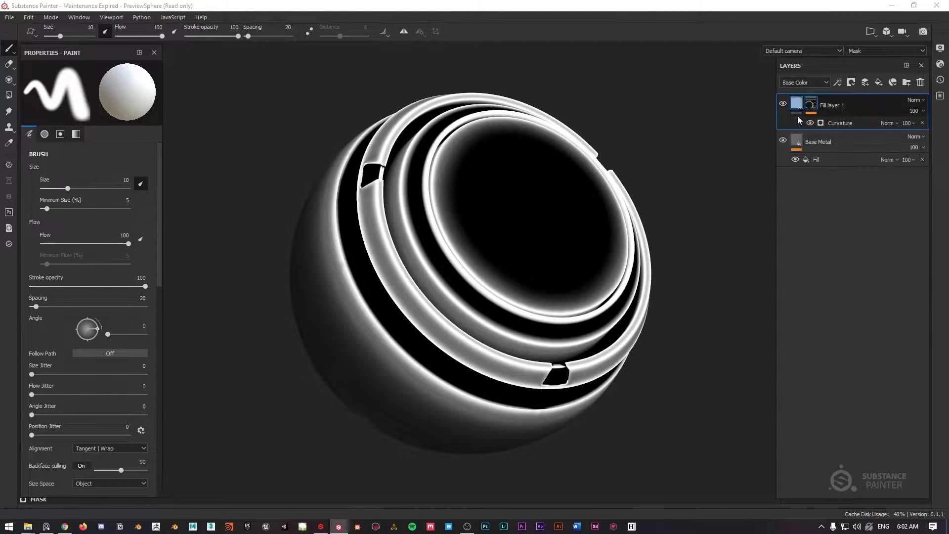
{"action": "left_click", "coordinate": [831, 104]}
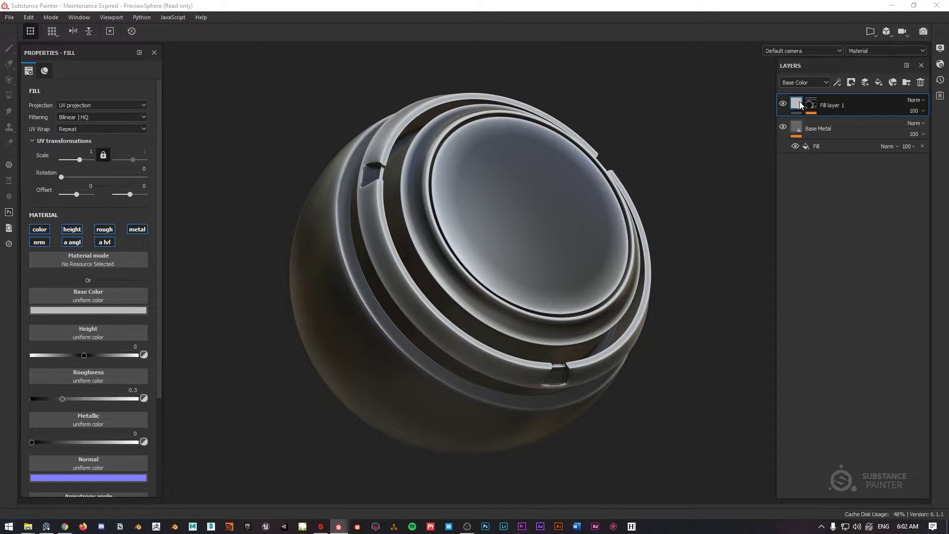
{"action": "left_click_drag", "start_coordinate": [405, 178], "coordinate": [423, 164], "text": "alt"}
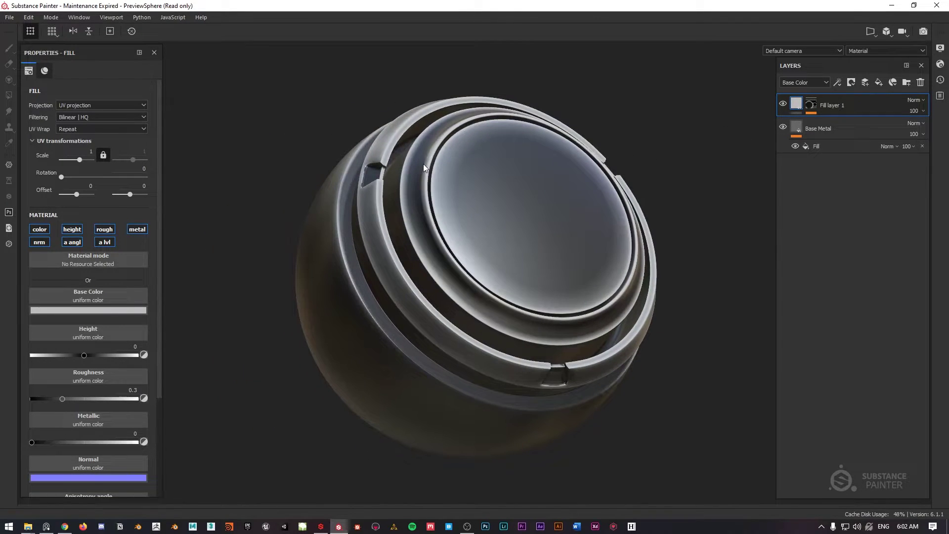
{"action": "left_click_drag", "start_coordinate": [491, 178], "coordinate": [477, 163], "text": "alt"}
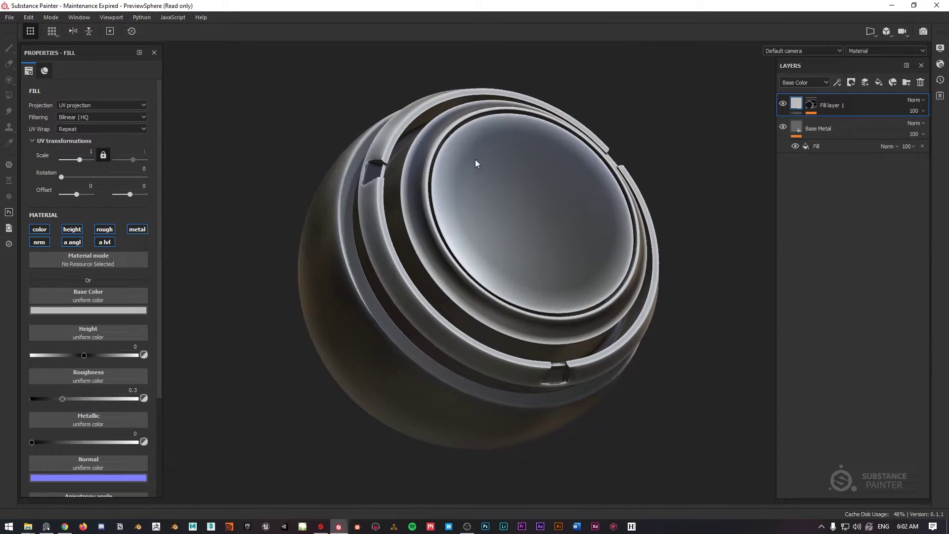
{"action": "mouse_move", "coordinate": [565, 146]}
{"action": "left_mouse_down", "text": "alt"}
{"action": "mouse_move", "coordinate": [417, 155]}
{"action": "mouse_move", "coordinate": [435, 117]}
{"action": "mouse_move", "coordinate": [524, 129]}
{"action": "left_mouse_up", "text": "alt"}
Add a fill effect above Curvature in Fill layer 1's mask, using the Grunge Plaster Damaged texture as its grayscale
{"action": "left_click", "coordinate": [813, 105]}
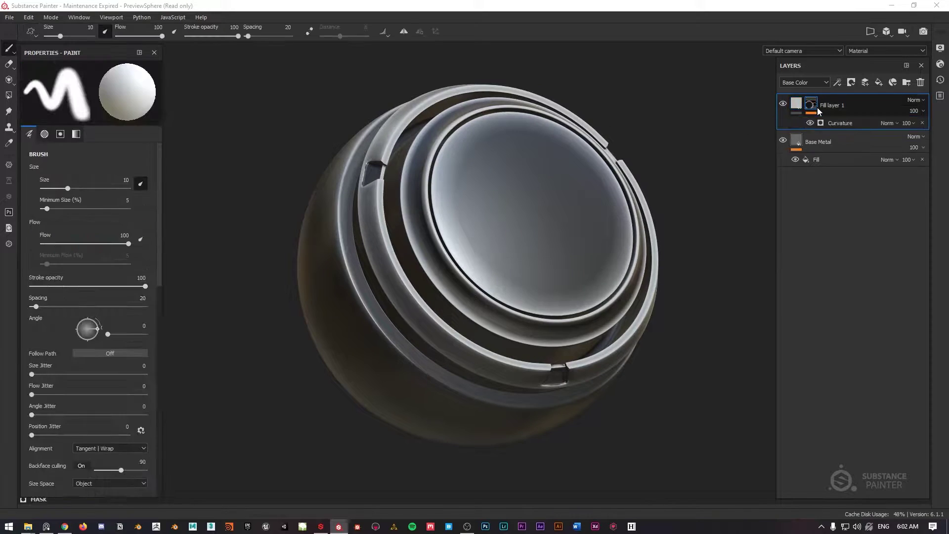
{"action": "right_click", "coordinate": [812, 105]}
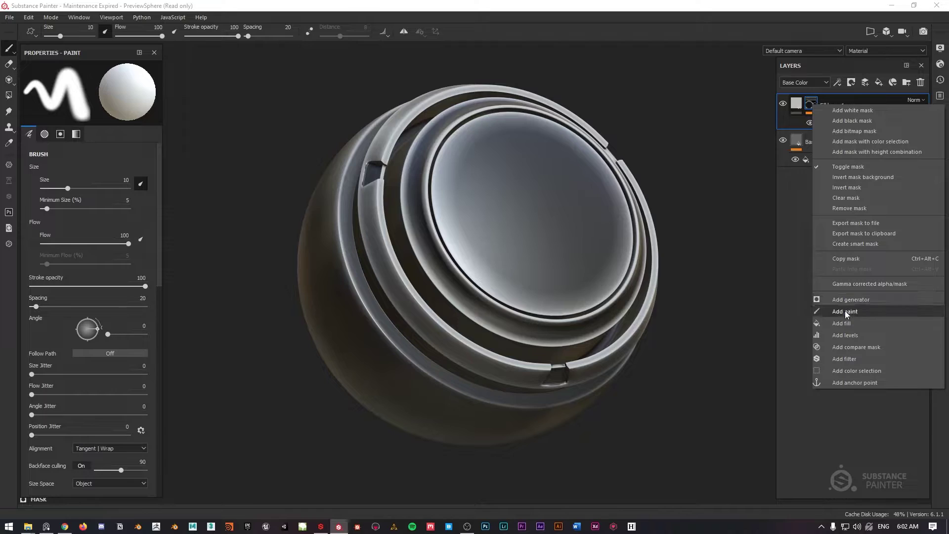
{"action": "left_click", "coordinate": [843, 323]}
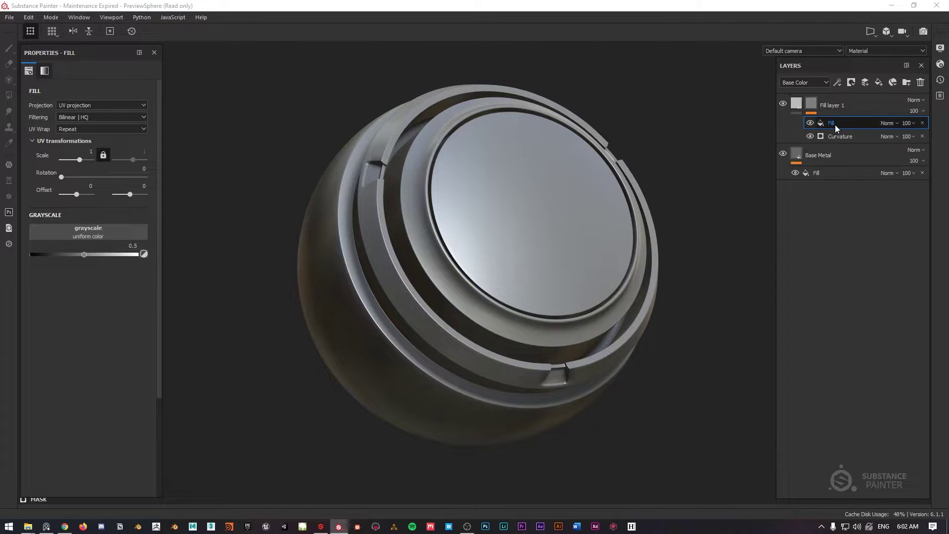
{"action": "left_click_drag", "start_coordinate": [445, 230], "coordinate": [474, 214], "text": "alt"}
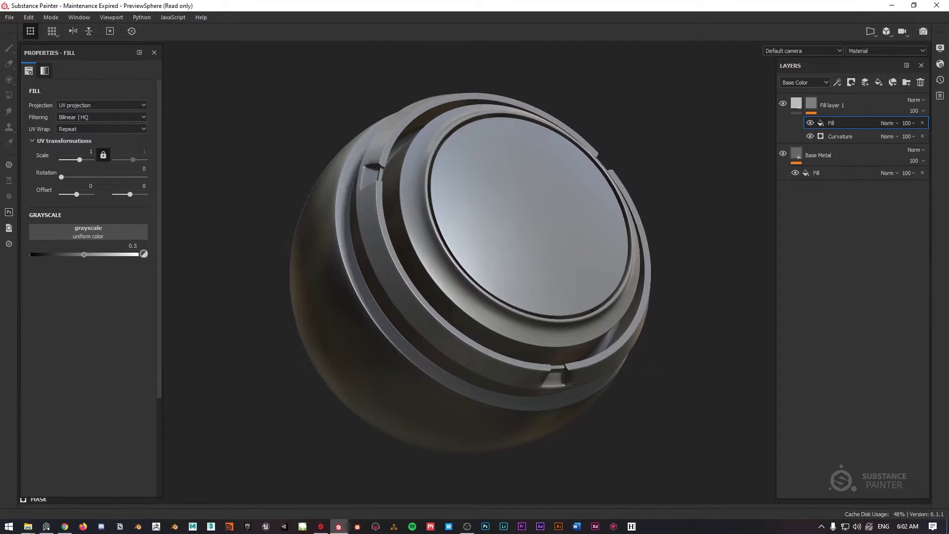
{"action": "left_click", "coordinate": [92, 231]}
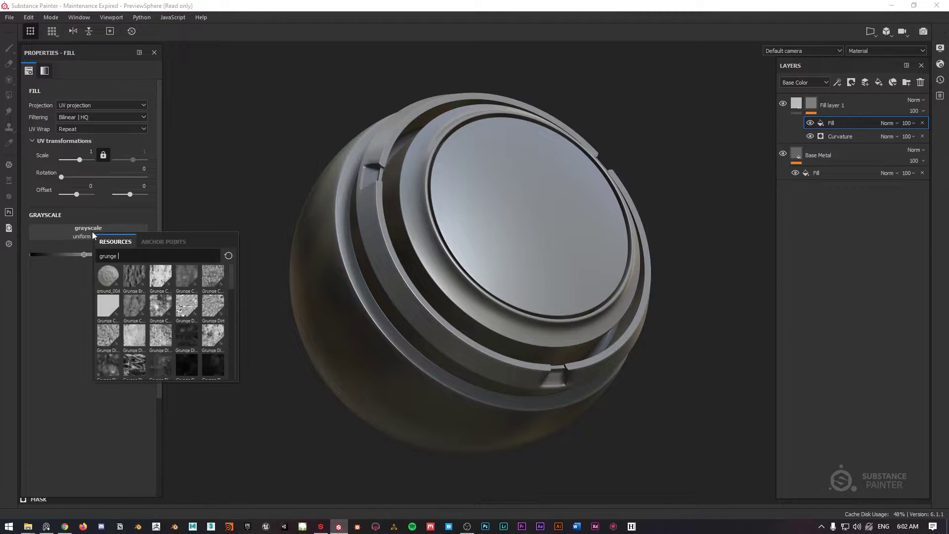
{"action": "double_click", "coordinate": [114, 258]}
{"action": "scroll", "coordinate": [154, 332], "scroll_direction": "down", "scroll_amount": 3}
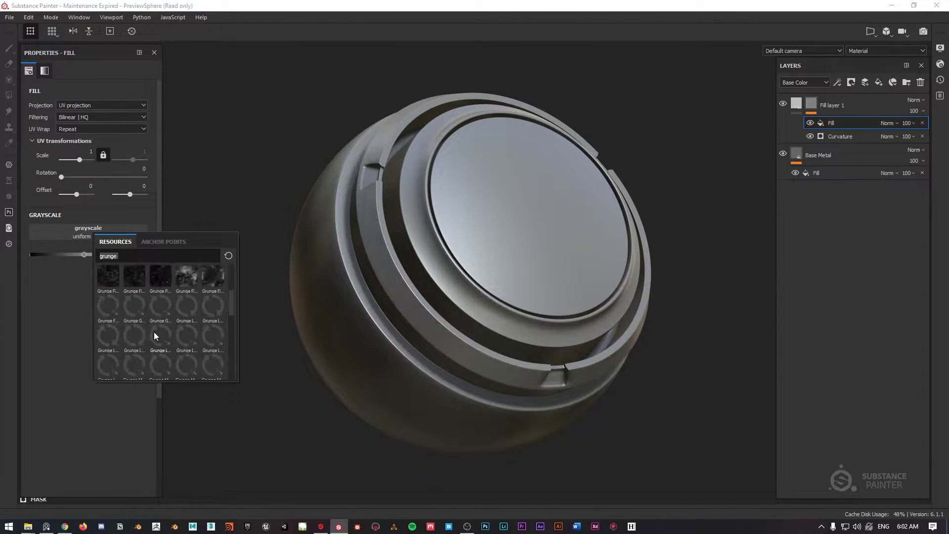
{"action": "scroll", "coordinate": [144, 328], "scroll_direction": "down", "scroll_amount": 3}
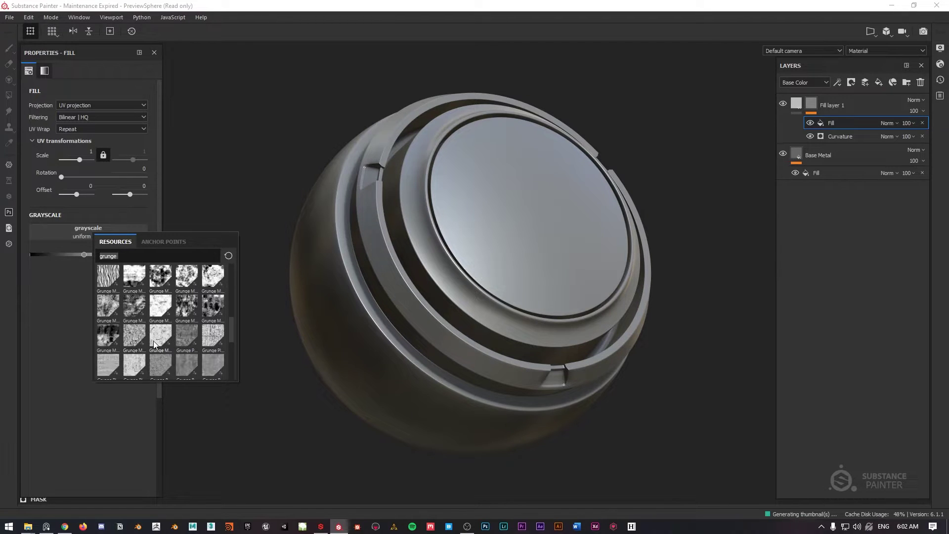
{"action": "left_click", "coordinate": [142, 359]}
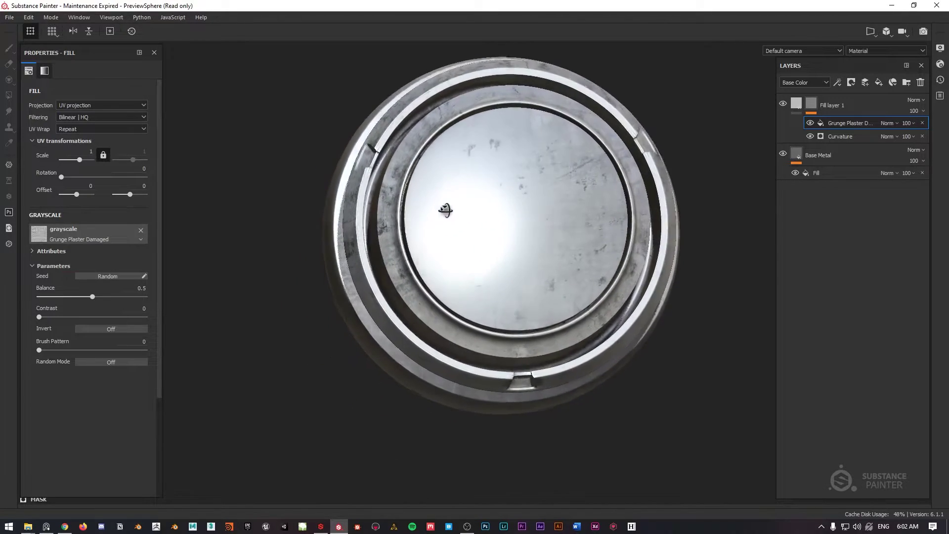
Switch the grunge fill to tri-planar projection and hide its 3D manipulator
{"action": "left_click", "coordinate": [93, 105]}
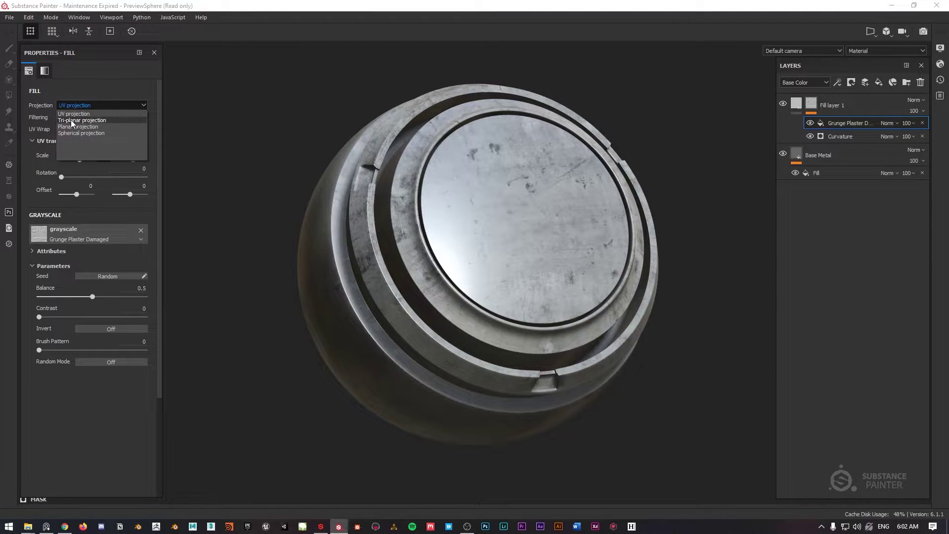
{"action": "left_click", "coordinate": [70, 119]}
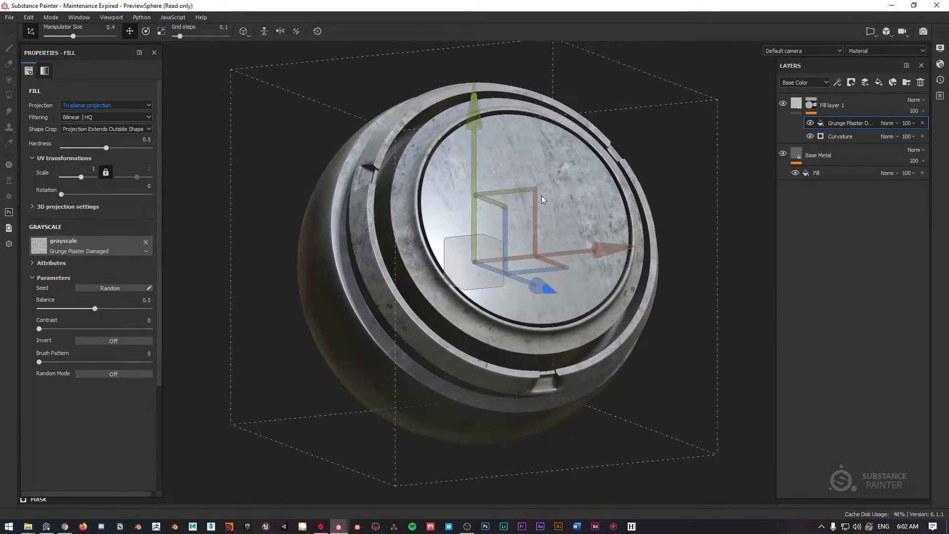
{"action": "mouse_move", "coordinate": [475, 118]}
{"action": "left_mouse_down"}
{"action": "mouse_move", "coordinate": [488, 130]}
{"action": "mouse_move", "coordinate": [489, 117]}
{"action": "left_mouse_up"}
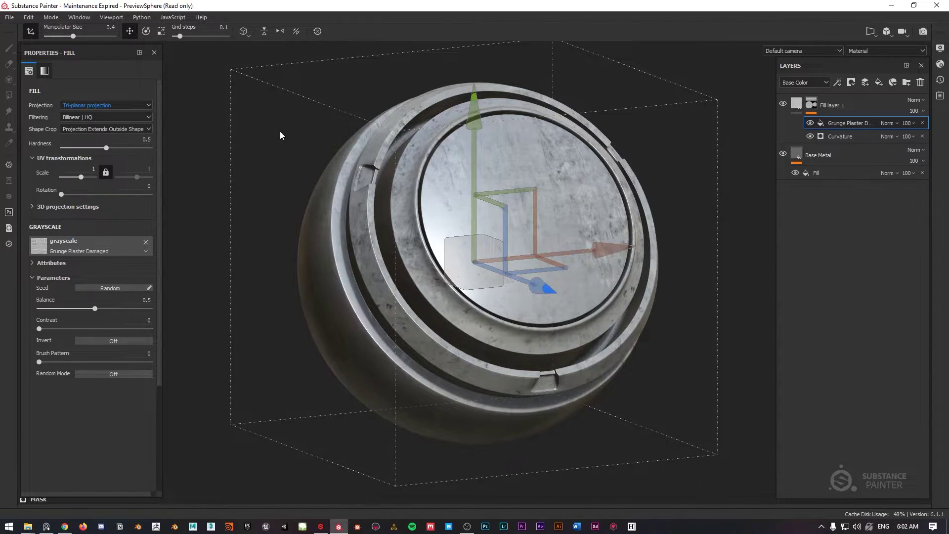
{"action": "left_click", "coordinate": [30, 33]}
{"action": "left_click_drag", "start_coordinate": [596, 183], "coordinate": [611, 187], "text": "alt"}
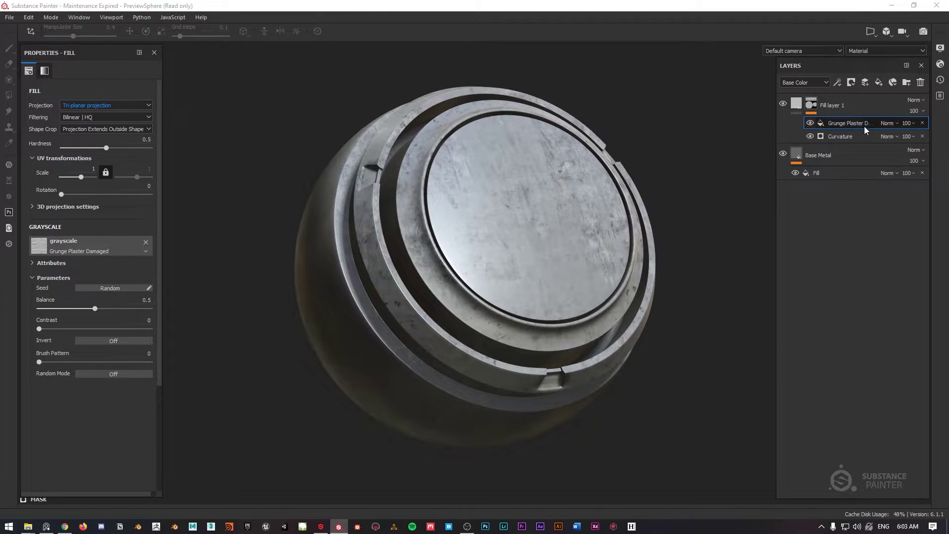
Set the blending mode of the Grunge Plaster Damaged fill to Subtract
{"action": "left_click", "coordinate": [889, 123]}
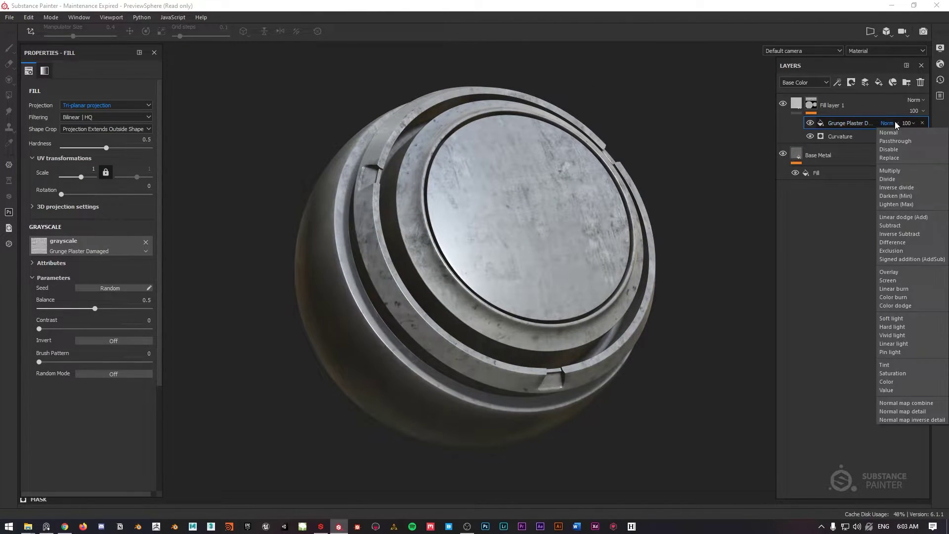
{"action": "left_click", "coordinate": [894, 225]}
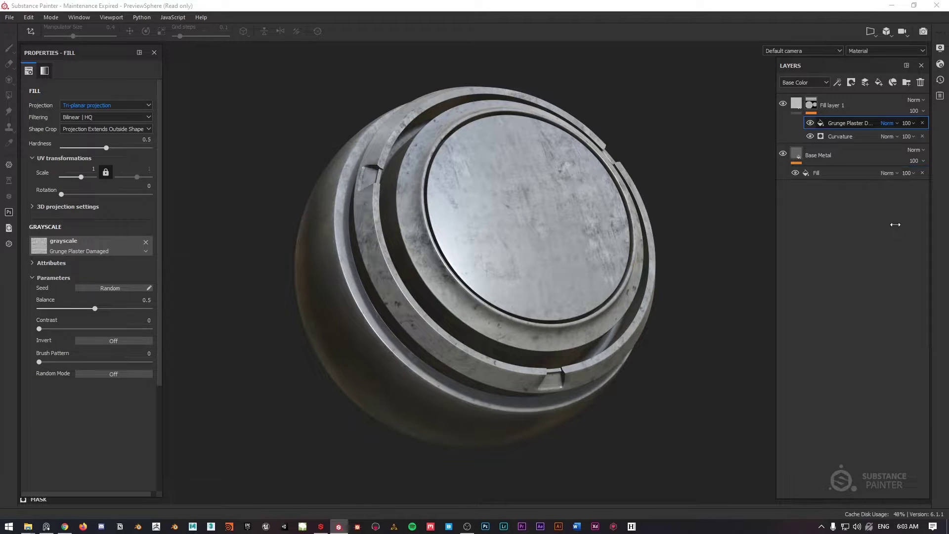
{"action": "mouse_move", "coordinate": [454, 165]}
{"action": "left_mouse_down", "text": "alt"}
{"action": "mouse_move", "coordinate": [470, 153]}
{"action": "mouse_move", "coordinate": [456, 156]}
{"action": "left_mouse_up", "text": "alt"}
{"action": "scroll", "coordinate": [455, 155], "scroll_direction": "up", "scroll_amount": 5}
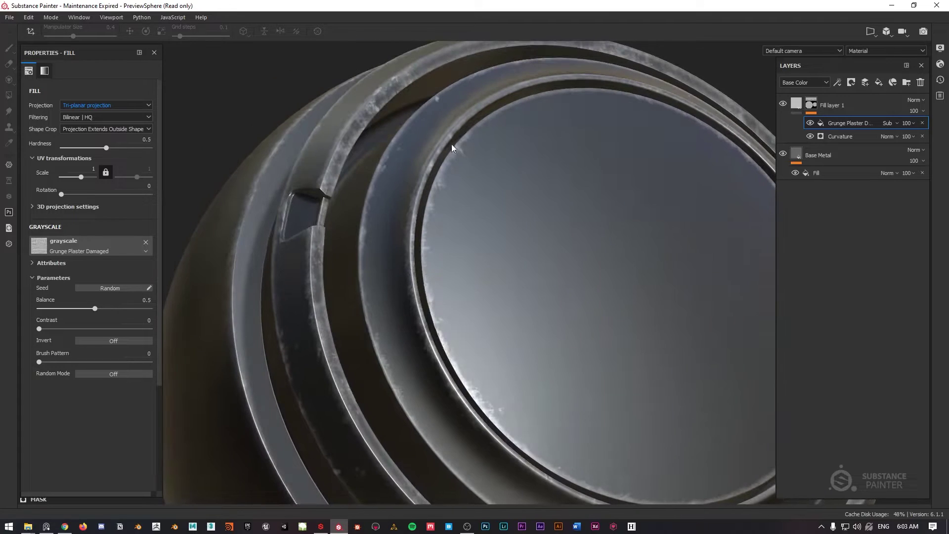
Compare the edge wear with the grunge fill hidden and shown, and with the Base Metal layer hidden and shown
{"action": "left_click", "coordinate": [810, 124]}
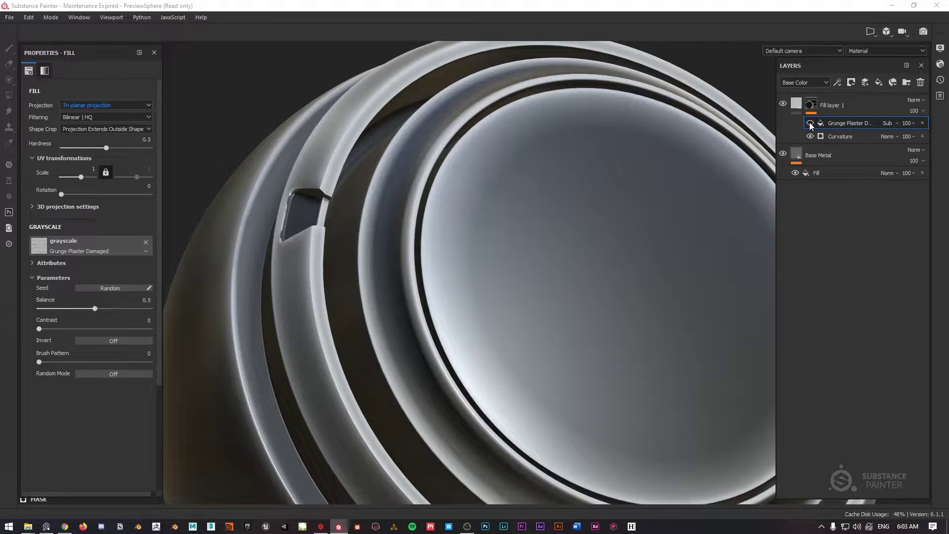
{"action": "left_click", "coordinate": [810, 123]}
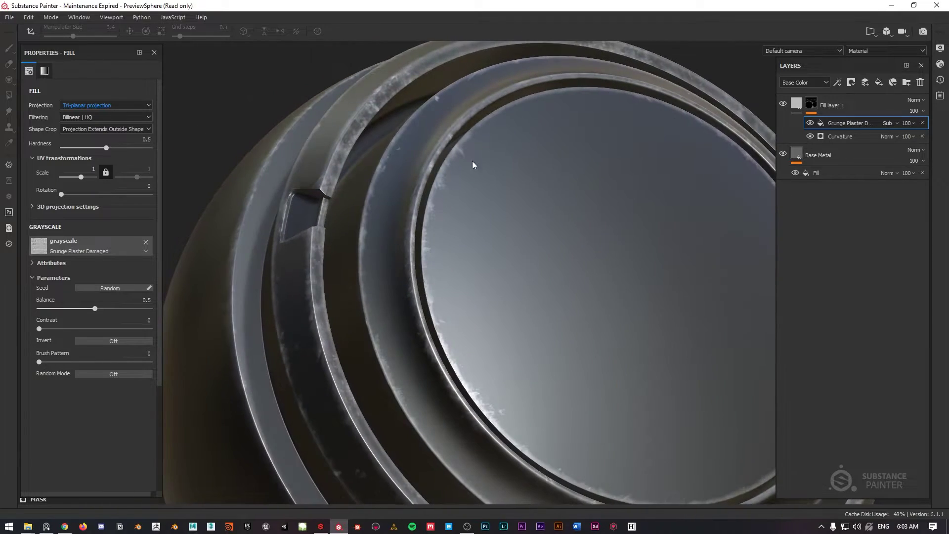
{"action": "scroll", "coordinate": [432, 167], "scroll_direction": "down", "scroll_amount": 3}
{"action": "mouse_move", "coordinate": [432, 167]}
{"action": "left_mouse_down", "text": "alt"}
{"action": "mouse_move", "coordinate": [599, 170]}
{"action": "mouse_move", "coordinate": [430, 165]}
{"action": "mouse_move", "coordinate": [438, 165]}
{"action": "left_mouse_up", "text": "alt"}
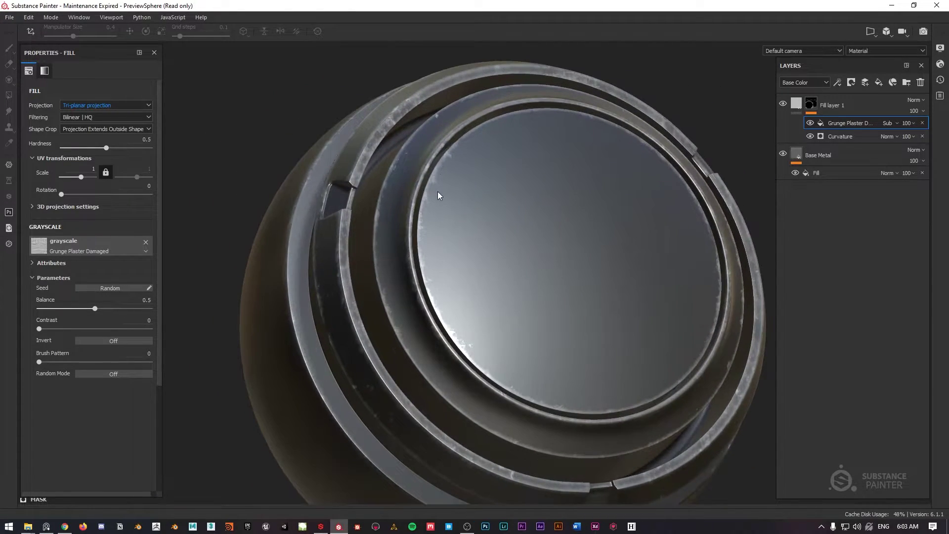
{"action": "left_click_drag", "start_coordinate": [443, 197], "coordinate": [483, 169], "text": "alt"}
{"action": "left_click", "coordinate": [782, 154]}
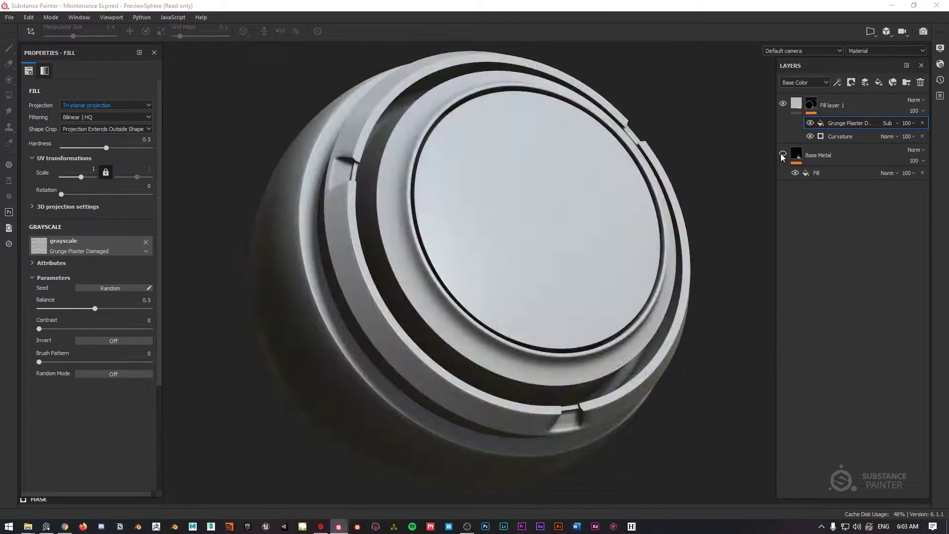
{"action": "left_click", "coordinate": [783, 154]}
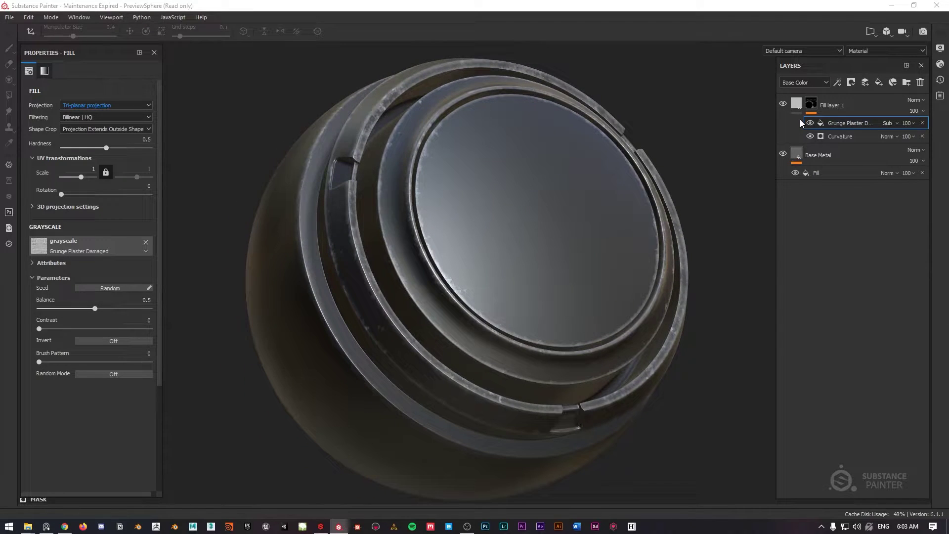
Set the grunge fill's balance to 0.36 and contrast to 0.25, checking the edge wear up close
{"action": "mouse_move", "coordinate": [95, 309]}
{"action": "left_mouse_down"}
{"action": "mouse_move", "coordinate": [109, 310]}
{"action": "mouse_move", "coordinate": [56, 313]}
{"action": "mouse_move", "coordinate": [68, 311]}
{"action": "mouse_move", "coordinate": [58, 329]}
{"action": "mouse_move", "coordinate": [67, 329]}
{"action": "mouse_move", "coordinate": [59, 307]}
{"action": "mouse_move", "coordinate": [78, 307]}
{"action": "left_mouse_up"}
{"action": "left_click_drag", "start_coordinate": [445, 208], "coordinate": [470, 144], "text": "alt"}
{"action": "scroll", "coordinate": [461, 157], "scroll_direction": "up", "scroll_amount": 6}
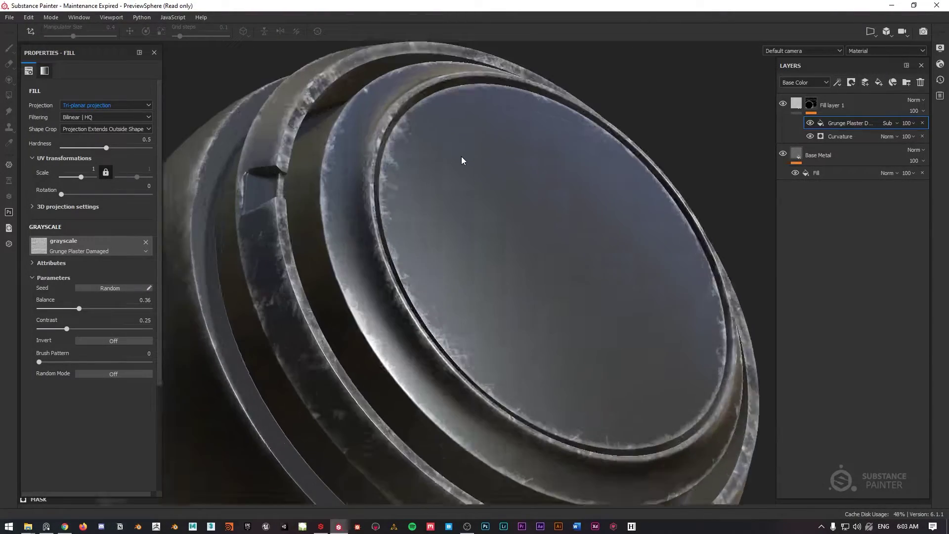
{"action": "scroll", "coordinate": [405, 241], "scroll_direction": "down", "scroll_amount": 6}
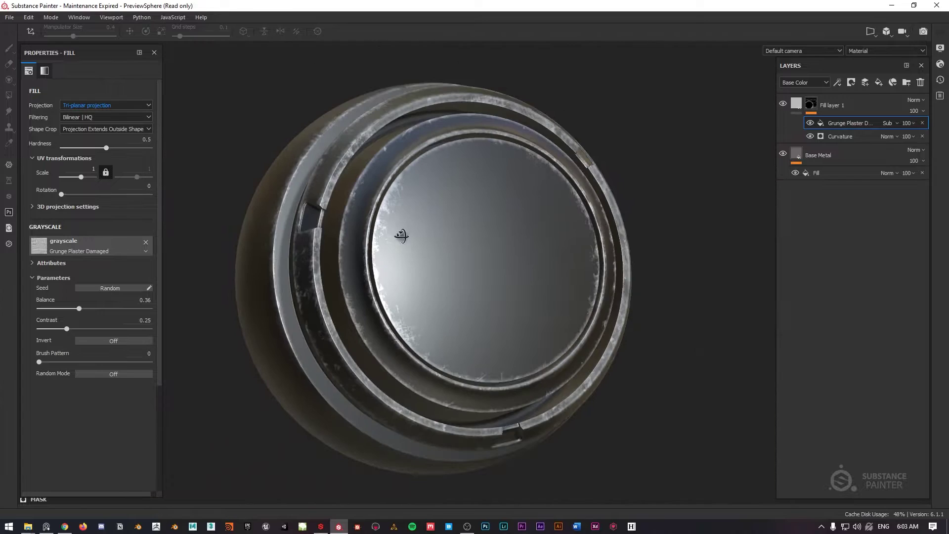
{"action": "left_click_drag", "start_coordinate": [398, 239], "coordinate": [437, 196], "text": "alt"}
{"action": "scroll", "coordinate": [430, 196], "scroll_direction": "up", "scroll_amount": 5}
Lower the height of the edge-wear layer, Fill layer 1, to -0.0411
{"action": "left_click", "coordinate": [796, 105]}
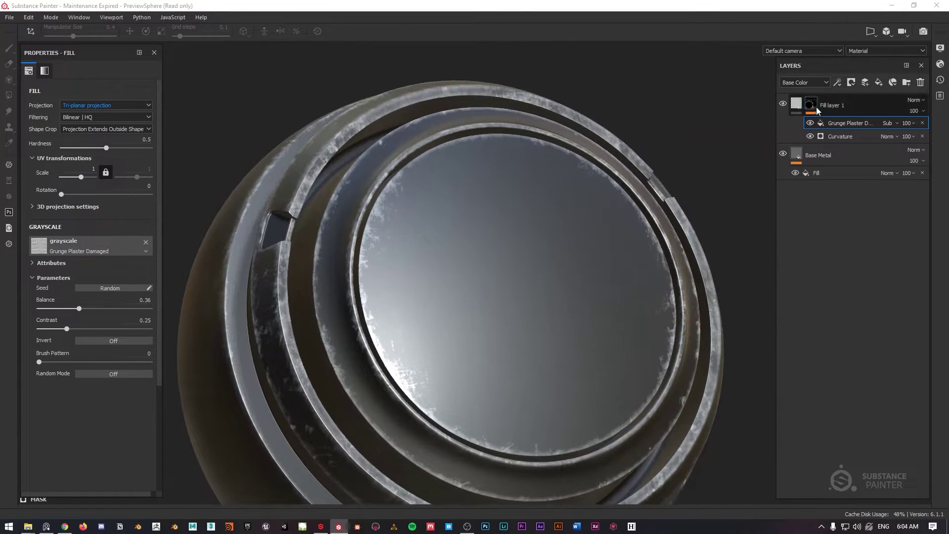
{"action": "left_click", "coordinate": [84, 355]}
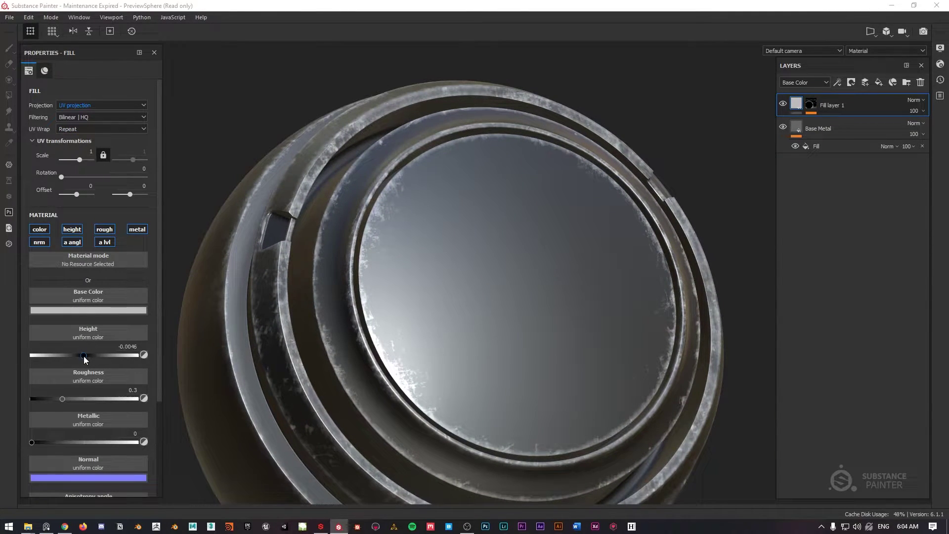
{"action": "left_click_drag", "start_coordinate": [84, 356], "coordinate": [83, 357]}
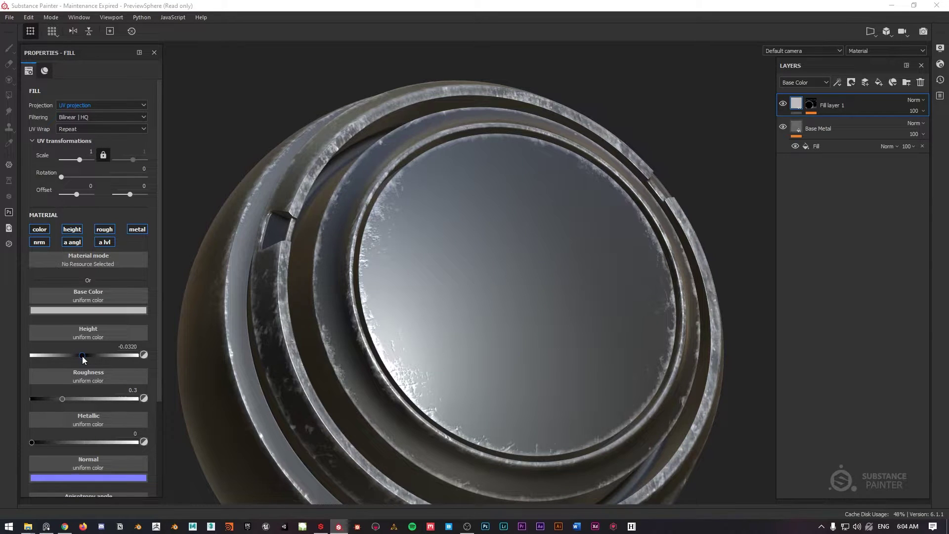
Examine the edge wear's depth and highlights around the sphere's rims and disc from several angles and distances
{"action": "left_click_drag", "start_coordinate": [306, 250], "coordinate": [371, 241], "text": "alt"}
{"action": "right_click_drag", "start_coordinate": [371, 242], "coordinate": [359, 256], "text": "shift"}
{"action": "left_click_drag", "start_coordinate": [323, 300], "coordinate": [430, 272], "text": "alt"}
{"action": "right_click_drag", "start_coordinate": [430, 272], "coordinate": [488, 229], "text": "shift"}
{"action": "scroll", "coordinate": [487, 225], "scroll_direction": "down", "scroll_amount": 3}
{"action": "left_click_drag", "start_coordinate": [510, 214], "coordinate": [464, 186], "text": "alt"}
{"action": "scroll", "coordinate": [508, 214], "scroll_direction": "up", "scroll_amount": 2}
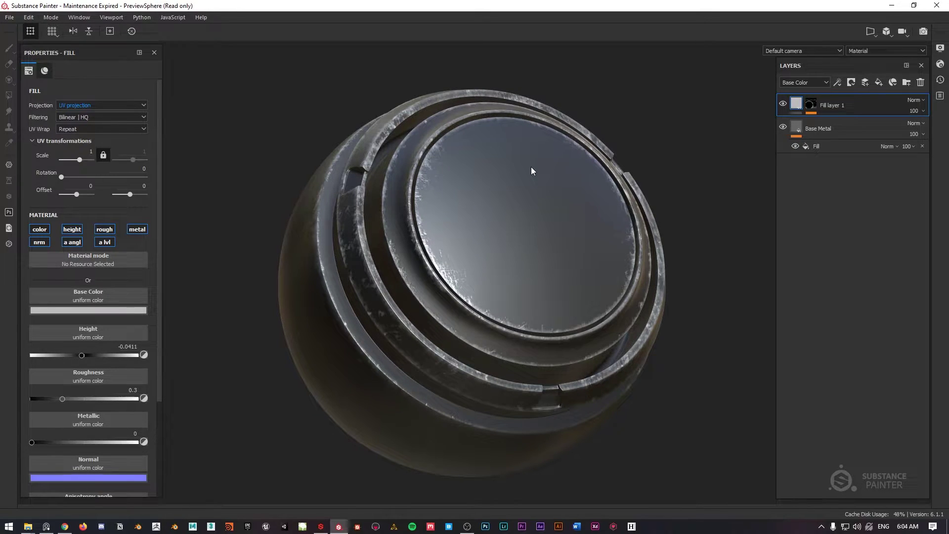
{"action": "left_click_drag", "start_coordinate": [517, 148], "coordinate": [491, 163], "text": "alt"}
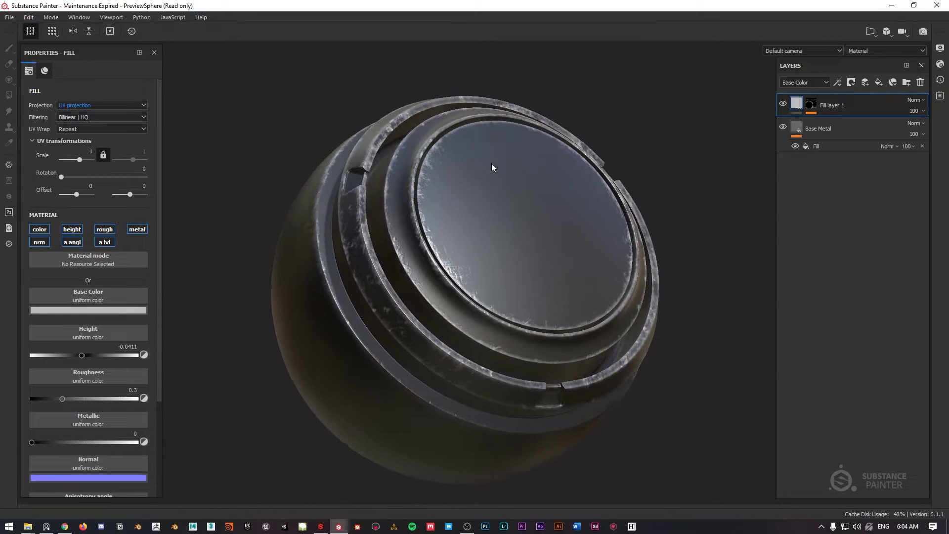
Browse the generators available for Fill layer 1's mask, inspecting Metal Edge Wear, and keep the Curvature generator
{"action": "left_click", "coordinate": [811, 104]}
{"action": "left_click", "coordinate": [870, 137]}
{"action": "left_click", "coordinate": [93, 86]}
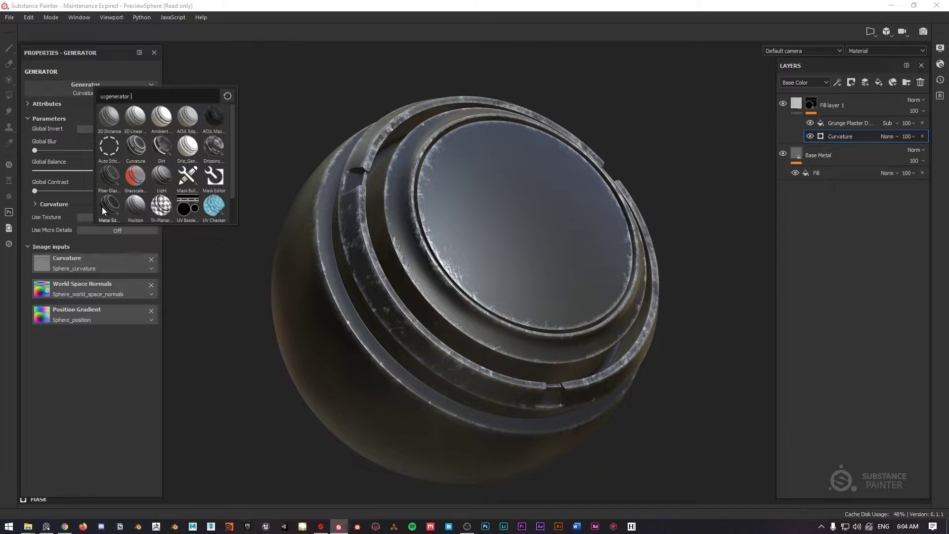
{"action": "scroll", "coordinate": [138, 206], "scroll_direction": "down", "scroll_amount": 1}
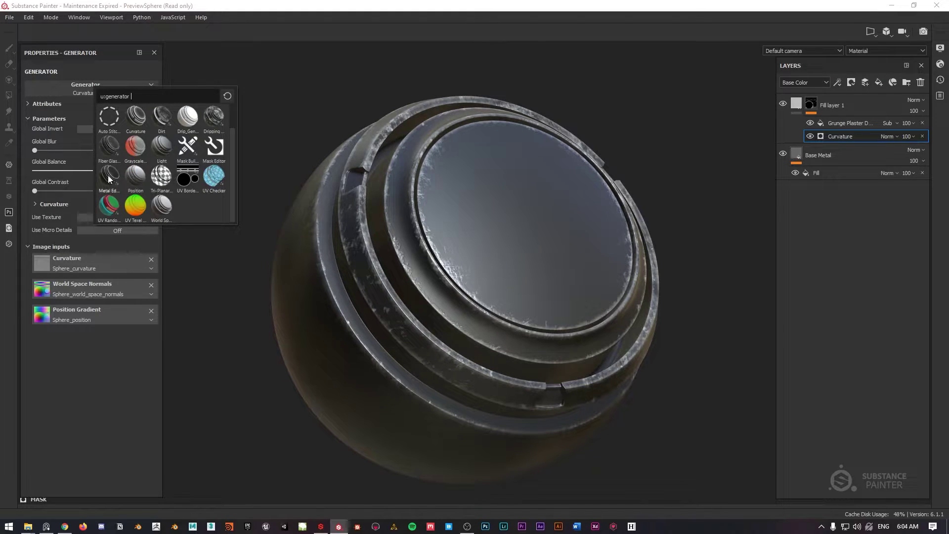
{"action": "mouse_move", "coordinate": [105, 174]}
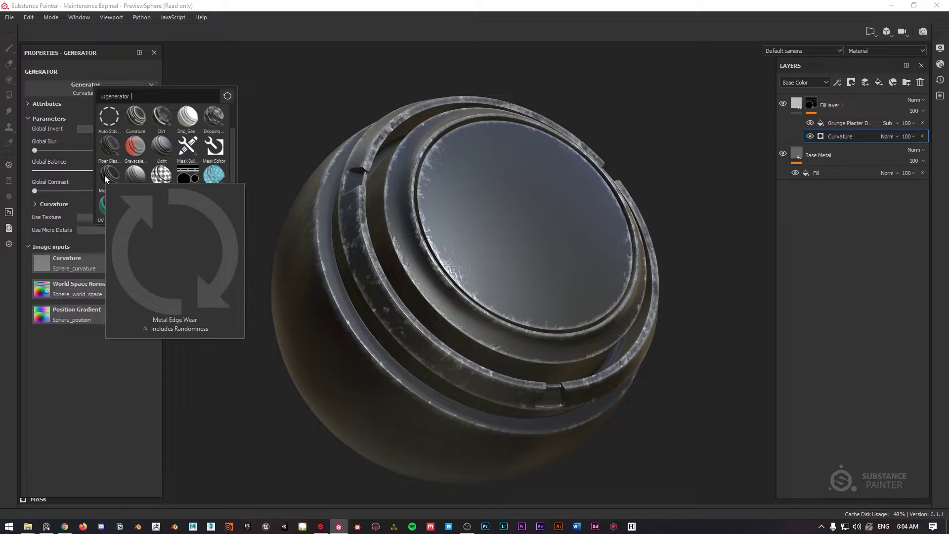
{"action": "left_click", "coordinate": [500, 52]}
{"action": "mouse_move", "coordinate": [431, 137]}
{"action": "left_mouse_down", "text": "alt"}
{"action": "mouse_move", "coordinate": [433, 154]}
{"action": "mouse_move", "coordinate": [484, 172]}
{"action": "mouse_move", "coordinate": [492, 154]}
{"action": "mouse_move", "coordinate": [514, 168]}
{"action": "mouse_move", "coordinate": [479, 197]}
{"action": "mouse_move", "coordinate": [444, 183]}
{"action": "left_mouse_up", "text": "alt"}
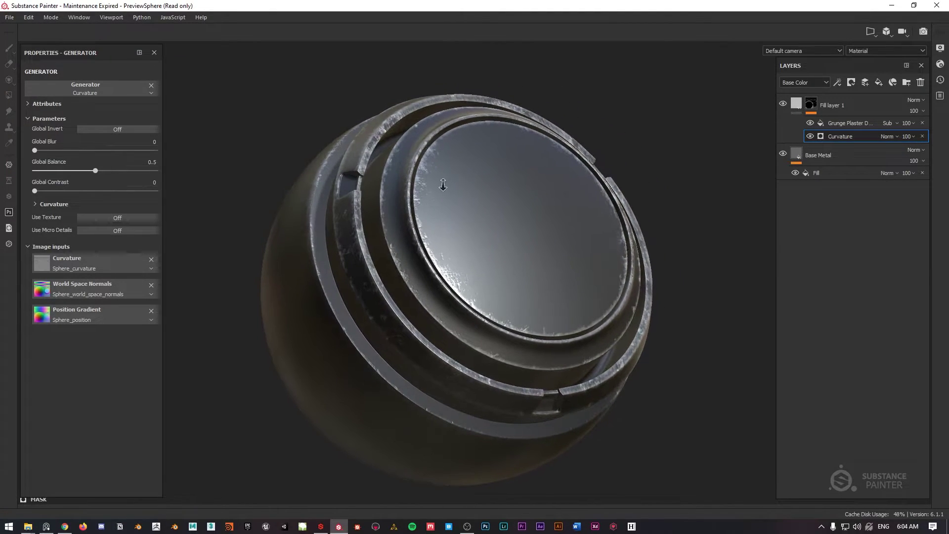
Duplicate Fill layer 1 together with its mask effects and select the copy's mask
{"action": "left_click", "coordinate": [835, 106]}
{"action": "key", "text": "ctrl+d"}
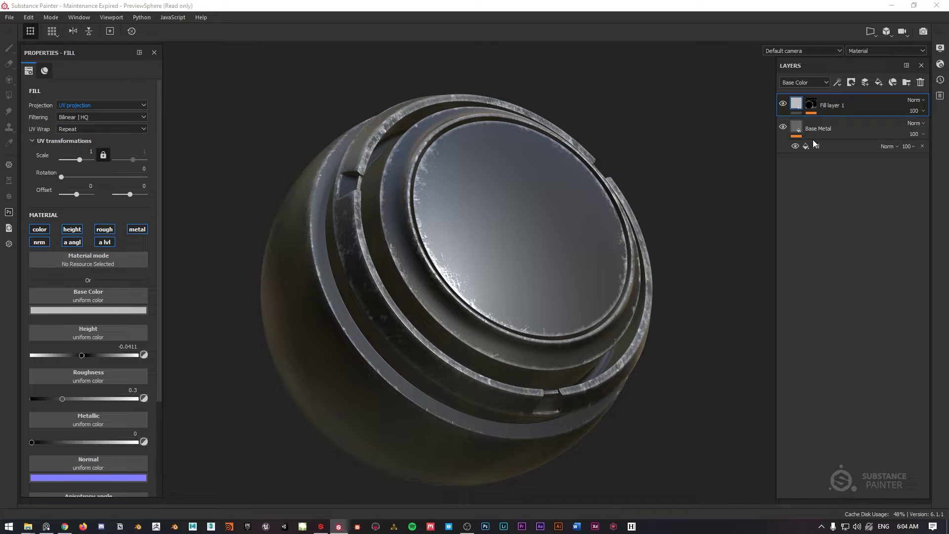
{"action": "left_click", "coordinate": [812, 105]}
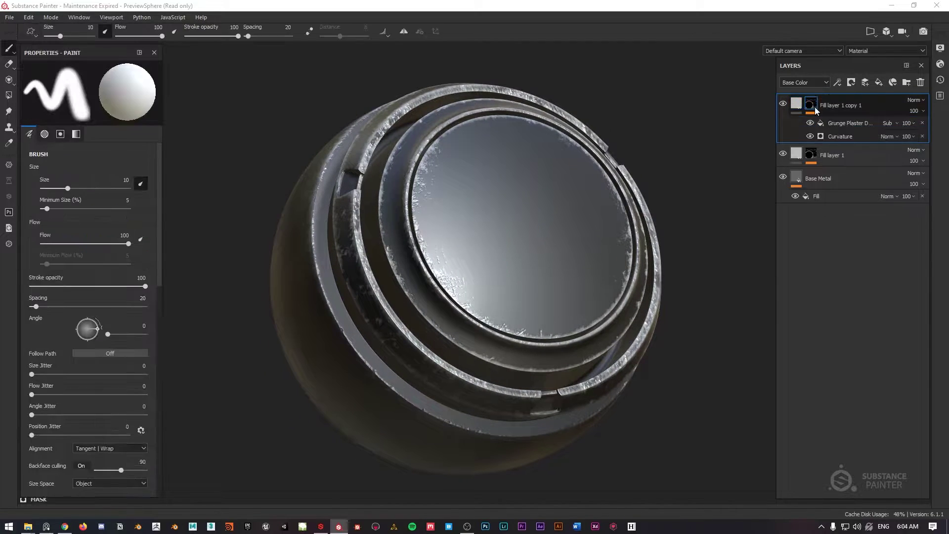
Replace the grunge texture in the copy's mask with Grunge Leaky Paint and set its contrast to 0.49
{"action": "left_click", "coordinate": [849, 123]}
{"action": "left_click", "coordinate": [44, 247]}
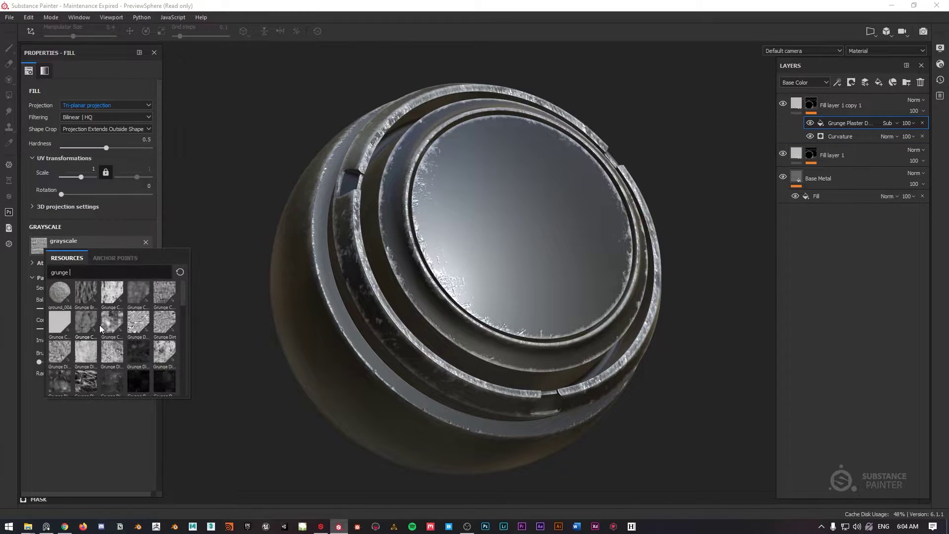
{"action": "left_click", "coordinate": [139, 358]}
{"action": "mouse_move", "coordinate": [508, 187]}
{"action": "left_mouse_down", "text": "alt"}
{"action": "mouse_move", "coordinate": [547, 212]}
{"action": "mouse_move", "coordinate": [631, 167]}
{"action": "mouse_move", "coordinate": [346, 257]}
{"action": "left_mouse_up", "text": "alt"}
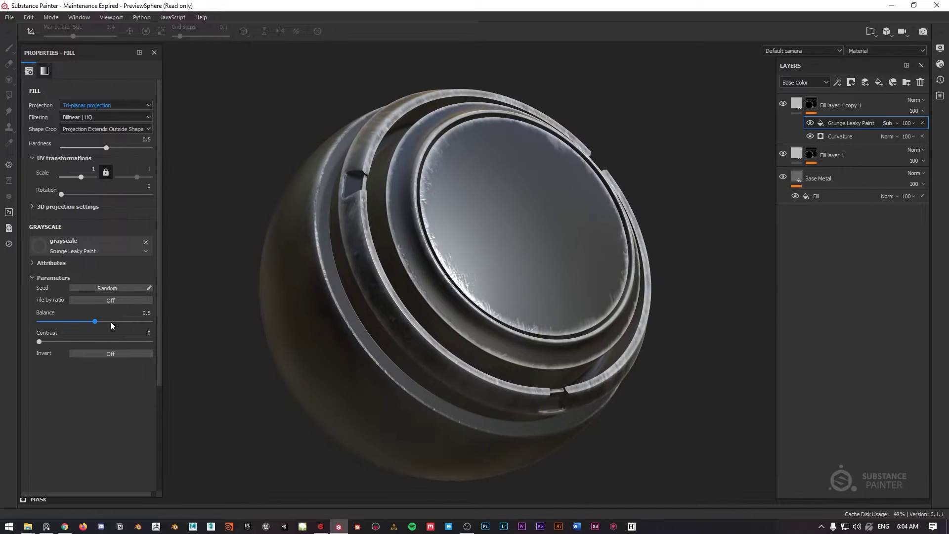
{"action": "left_click_drag", "start_coordinate": [40, 341], "coordinate": [76, 342]}
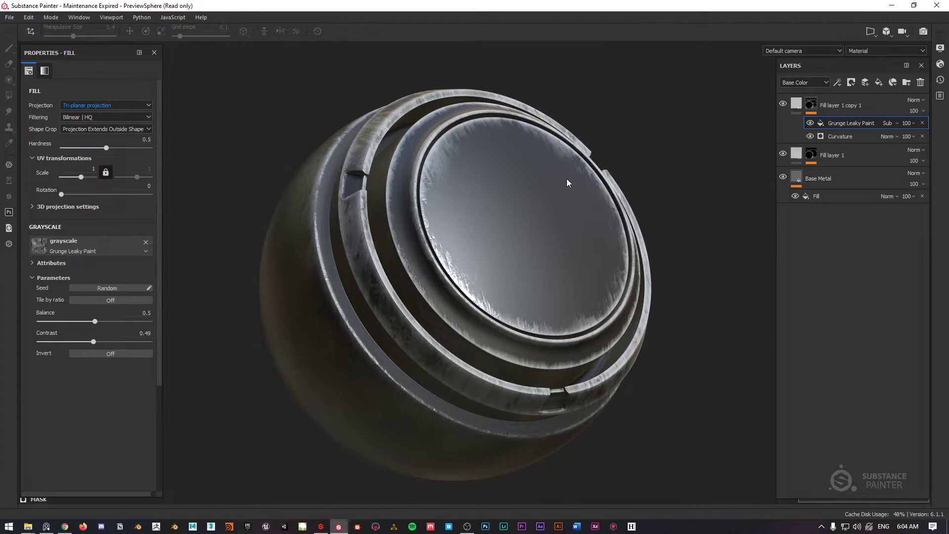
{"action": "left_click_drag", "start_coordinate": [568, 170], "coordinate": [430, 193], "text": "alt"}
{"action": "left_click_drag", "start_coordinate": [509, 140], "coordinate": [488, 149], "text": "alt"}
{"action": "left_click_drag", "start_coordinate": [445, 139], "coordinate": [401, 193], "text": "alt"}
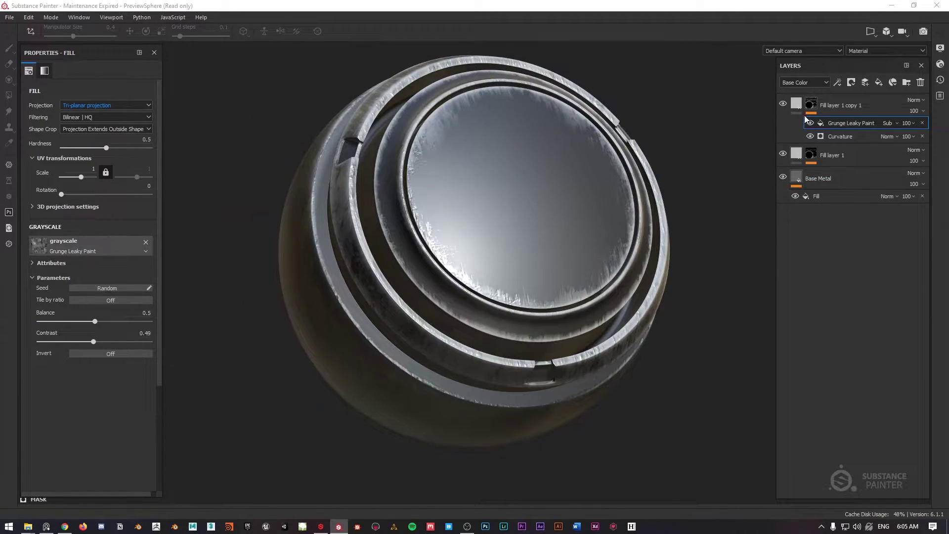
Set Fill layer 1 copy 1's base color to brown (R 0.150, G 0.084, B 0.025) and its roughness to 0.1507
{"action": "left_click", "coordinate": [796, 102]}
{"action": "left_click", "coordinate": [122, 311]}
{"action": "left_click_drag", "start_coordinate": [120, 363], "coordinate": [102, 371]}
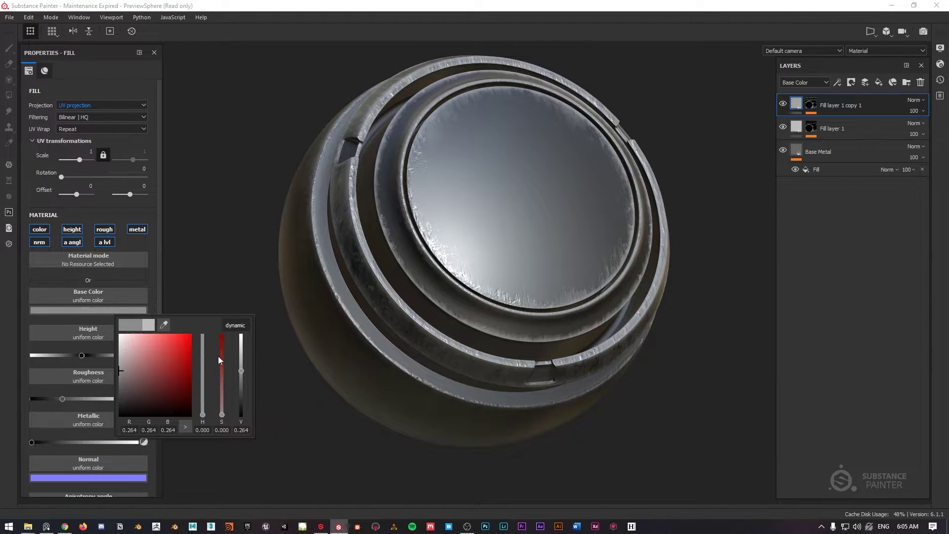
{"action": "left_click_drag", "start_coordinate": [202, 414], "coordinate": [202, 415]}
{"action": "mouse_move", "coordinate": [154, 381]}
{"action": "left_mouse_down"}
{"action": "mouse_move", "coordinate": [133, 378]}
{"action": "mouse_move", "coordinate": [159, 386]}
{"action": "left_mouse_up"}
{"action": "mouse_move", "coordinate": [386, 247]}
{"action": "left_mouse_down", "text": "alt"}
{"action": "mouse_move", "coordinate": [502, 237]}
{"action": "mouse_move", "coordinate": [420, 187]}
{"action": "mouse_move", "coordinate": [389, 222]}
{"action": "left_mouse_up", "text": "alt"}
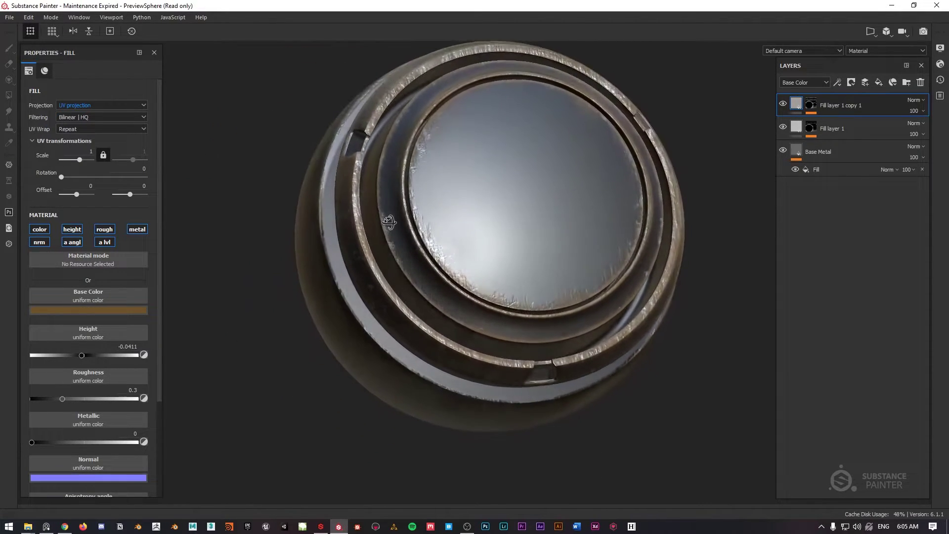
{"action": "right_click_drag", "start_coordinate": [389, 222], "coordinate": [420, 268], "text": "alt"}
{"action": "mouse_move", "coordinate": [62, 398]}
{"action": "left_mouse_down"}
{"action": "mouse_move", "coordinate": [89, 398]}
{"action": "mouse_move", "coordinate": [45, 398]}
{"action": "left_mouse_up"}
{"action": "left_click_drag", "start_coordinate": [435, 277], "coordinate": [505, 236], "text": "alt"}
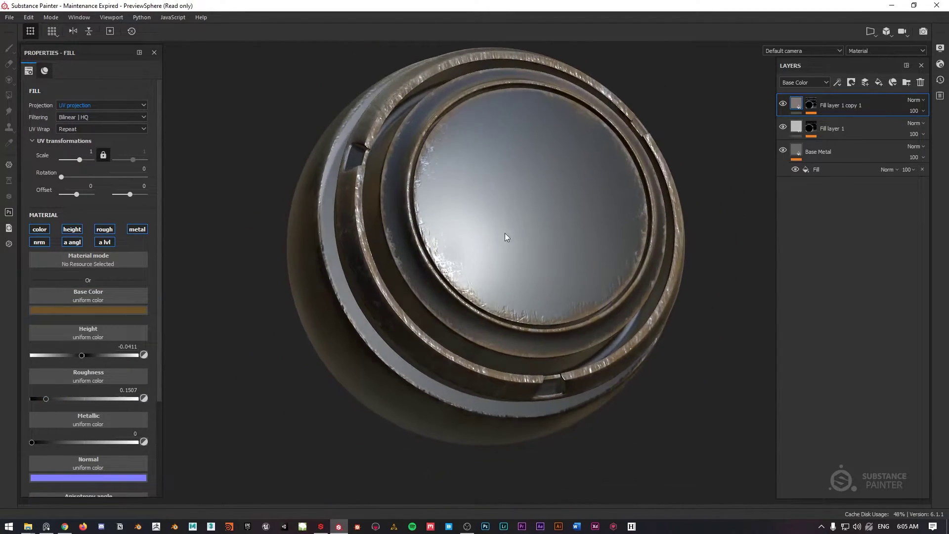
Sample the copy's brown as Fill layer 1's base color, and darken it to R 0.085, G 0.043, B 0.005
{"action": "left_click", "coordinate": [795, 129]}
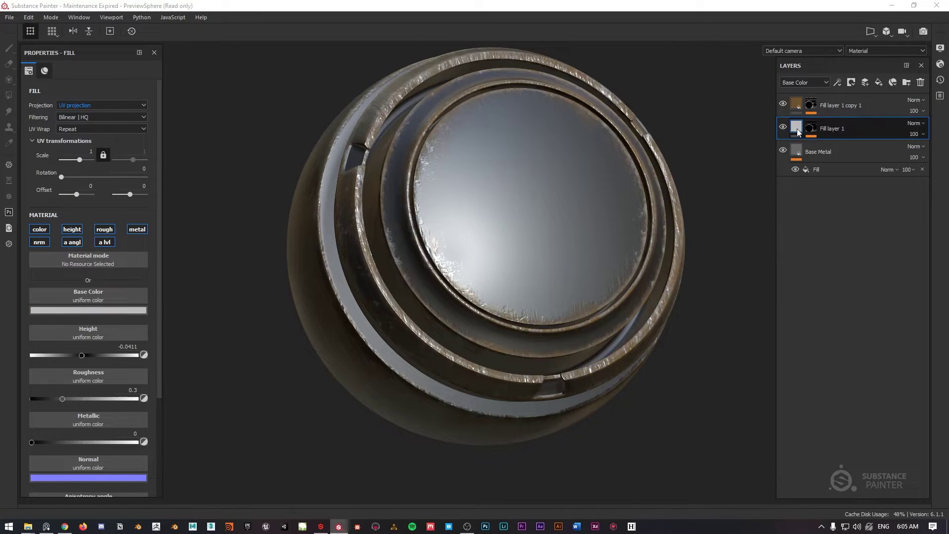
{"action": "left_click", "coordinate": [96, 311]}
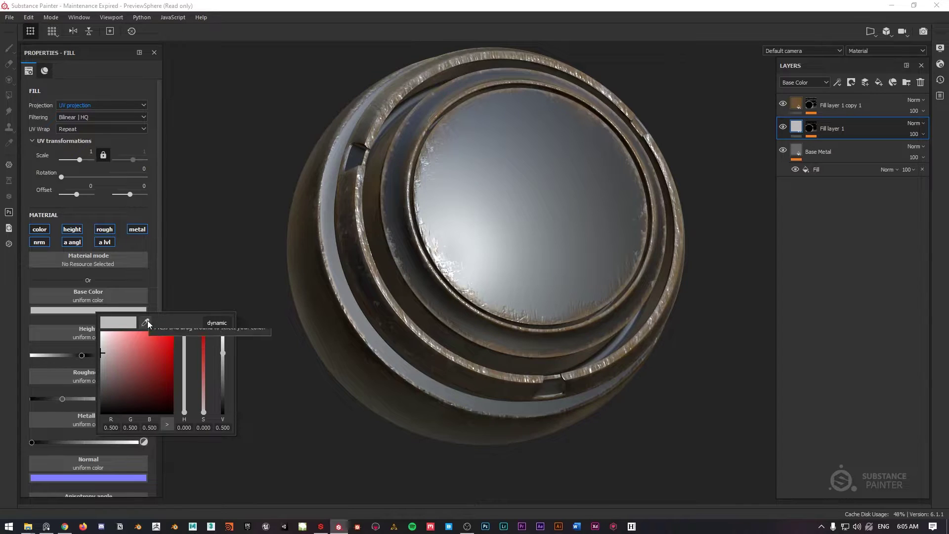
{"action": "left_click_drag", "start_coordinate": [148, 321], "coordinate": [812, 72]}
{"action": "left_click_drag", "start_coordinate": [150, 318], "coordinate": [796, 106]}
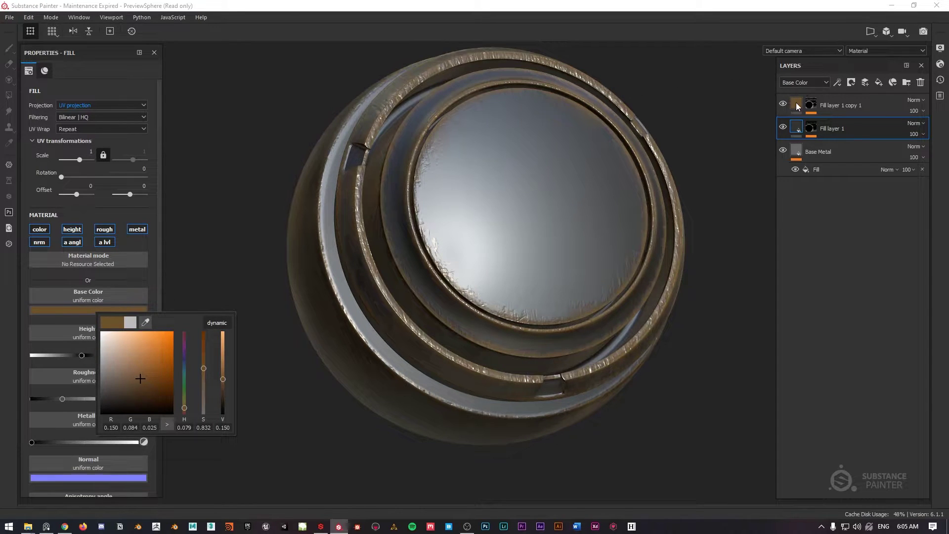
{"action": "left_click", "coordinate": [107, 310]}
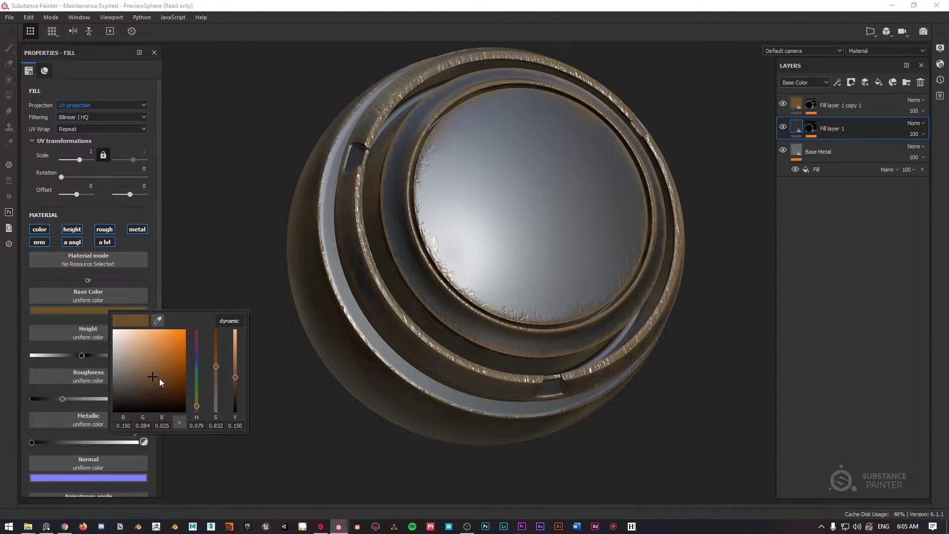
{"action": "left_click_drag", "start_coordinate": [162, 379], "coordinate": [166, 385]}
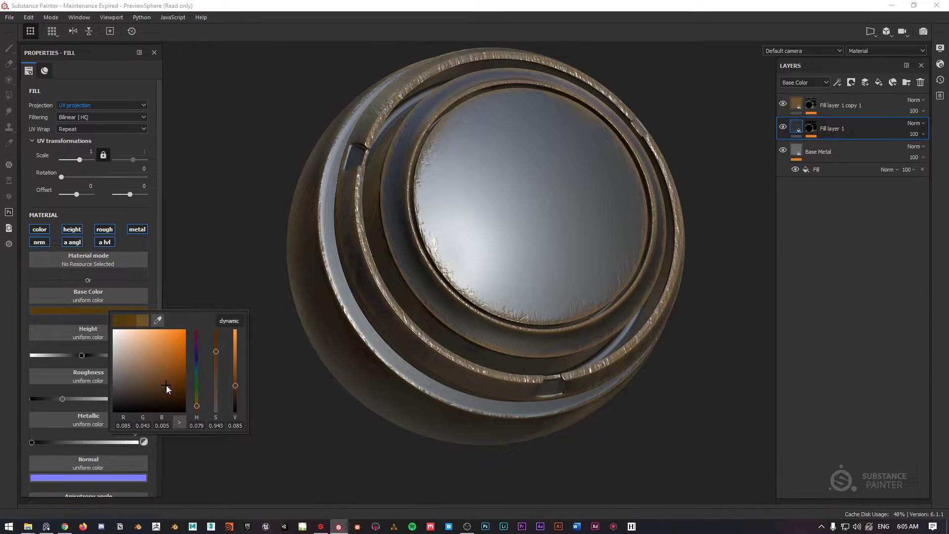
Lighten the base color of Fill layer 1 copy 1 to a tan brown
{"action": "left_click", "coordinate": [810, 113]}
{"action": "left_click", "coordinate": [110, 312]}
{"action": "left_click_drag", "start_coordinate": [147, 357], "coordinate": [147, 368]}
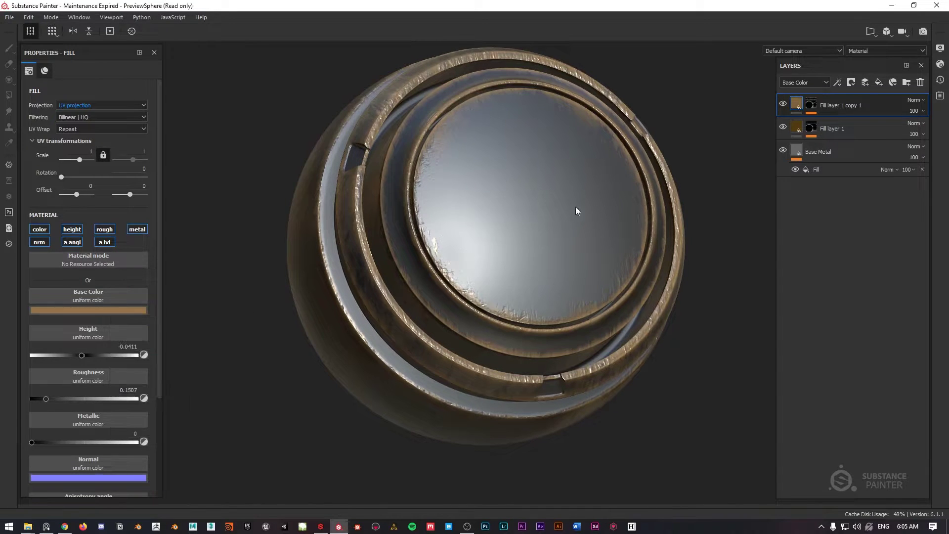
Set the contrast of the Grunge Leaky Paint fill in the copy's mask to 0.58, checking the wear from near and far
{"action": "left_click", "coordinate": [813, 104]}
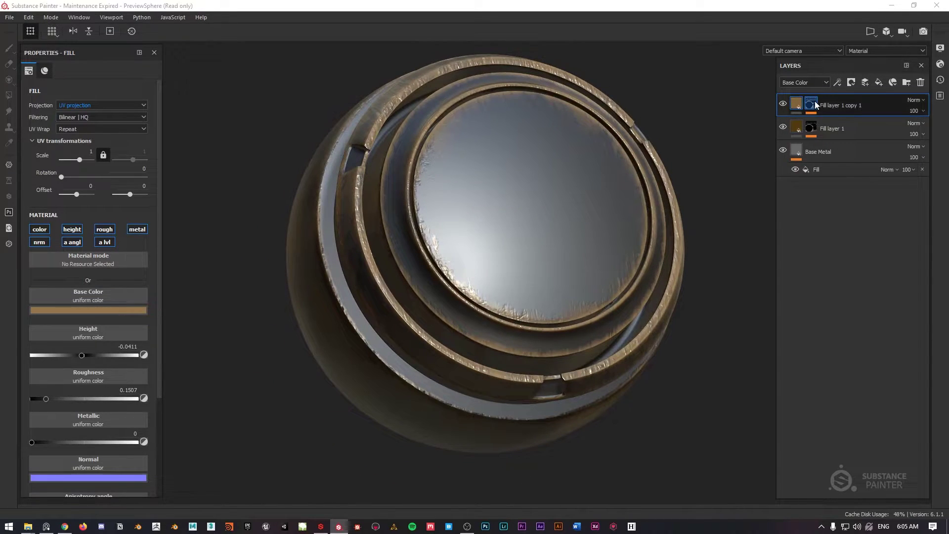
{"action": "left_click", "coordinate": [852, 123]}
{"action": "left_click_drag", "start_coordinate": [94, 341], "coordinate": [120, 342]}
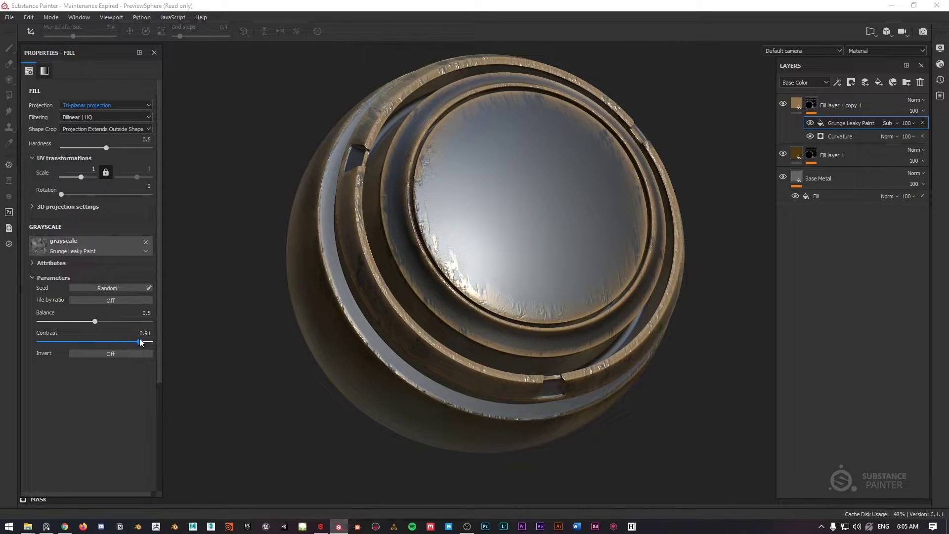
{"action": "mouse_move", "coordinate": [113, 341]}
{"action": "left_mouse_down"}
{"action": "mouse_move", "coordinate": [140, 341]}
{"action": "mouse_move", "coordinate": [97, 341]}
{"action": "left_mouse_up"}
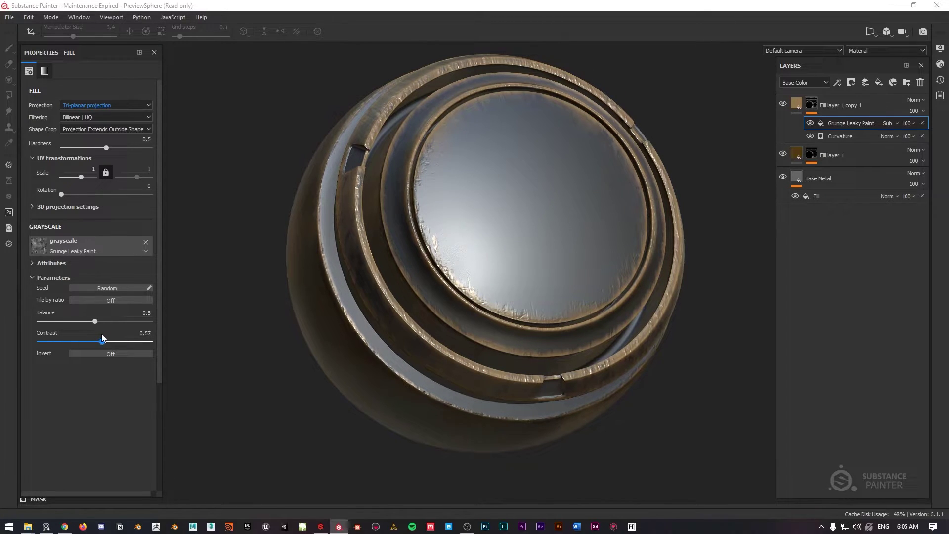
{"action": "left_click_drag", "start_coordinate": [445, 222], "coordinate": [442, 197], "text": "alt"}
{"action": "scroll", "coordinate": [432, 206], "scroll_direction": "down", "scroll_amount": 2}
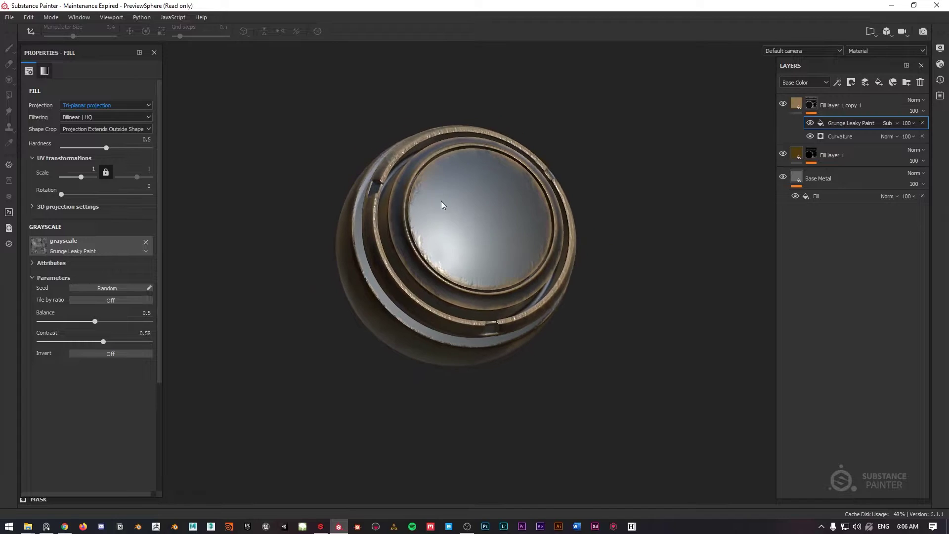
{"action": "scroll", "coordinate": [453, 205], "scroll_direction": "down", "scroll_amount": 2}
{"action": "mouse_move", "coordinate": [502, 209]}
{"action": "left_mouse_down", "text": "alt"}
{"action": "mouse_move", "coordinate": [423, 201]}
{"action": "mouse_move", "coordinate": [499, 183]}
{"action": "mouse_move", "coordinate": [470, 191]}
{"action": "mouse_move", "coordinate": [491, 195]}
{"action": "left_mouse_up", "text": "alt"}
{"action": "scroll", "coordinate": [463, 214], "scroll_direction": "up", "scroll_amount": 5}
{"action": "scroll", "coordinate": [483, 187], "scroll_direction": "up", "scroll_amount": 2}
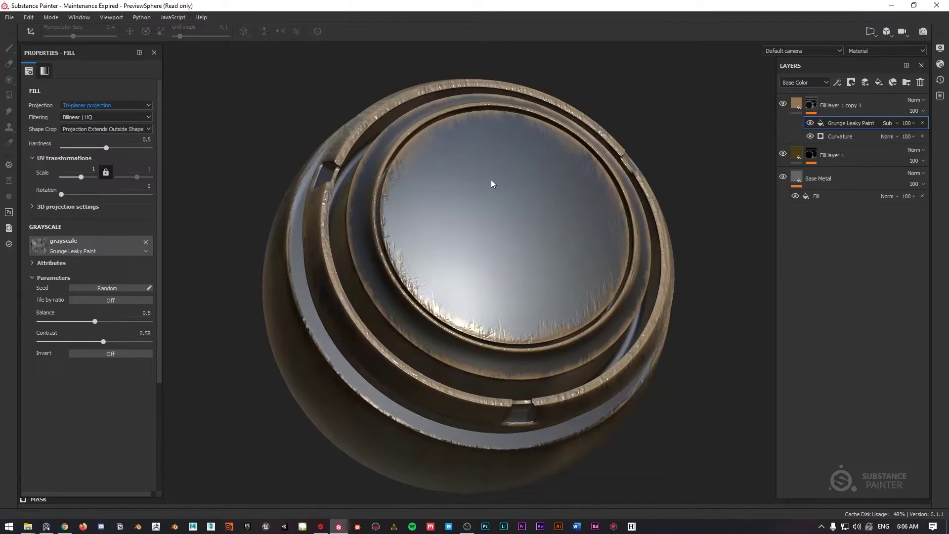
Add a new fill layer at the top of the layer stack and give it a black mask
{"action": "left_click", "coordinate": [843, 106]}
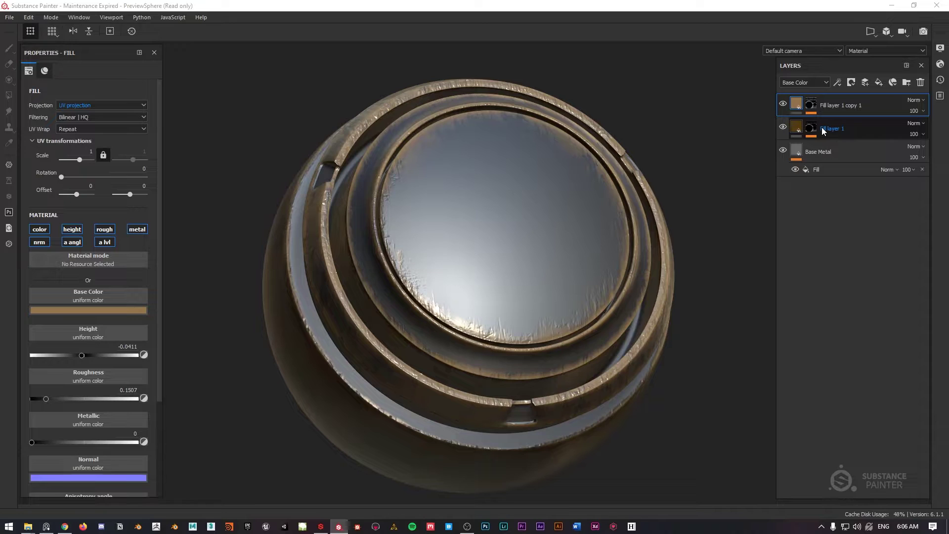
{"action": "left_click", "coordinate": [880, 82]}
{"action": "left_click_drag", "start_coordinate": [445, 201], "coordinate": [466, 209], "text": "alt"}
{"action": "left_click_drag", "start_coordinate": [400, 200], "coordinate": [505, 200], "text": "alt"}
{"action": "mouse_move", "coordinate": [505, 200]}
{"action": "right_mouse_down", "text": "shift"}
{"action": "mouse_move", "coordinate": [556, 197]}
{"action": "mouse_move", "coordinate": [544, 188]}
{"action": "right_mouse_up", "text": "shift"}
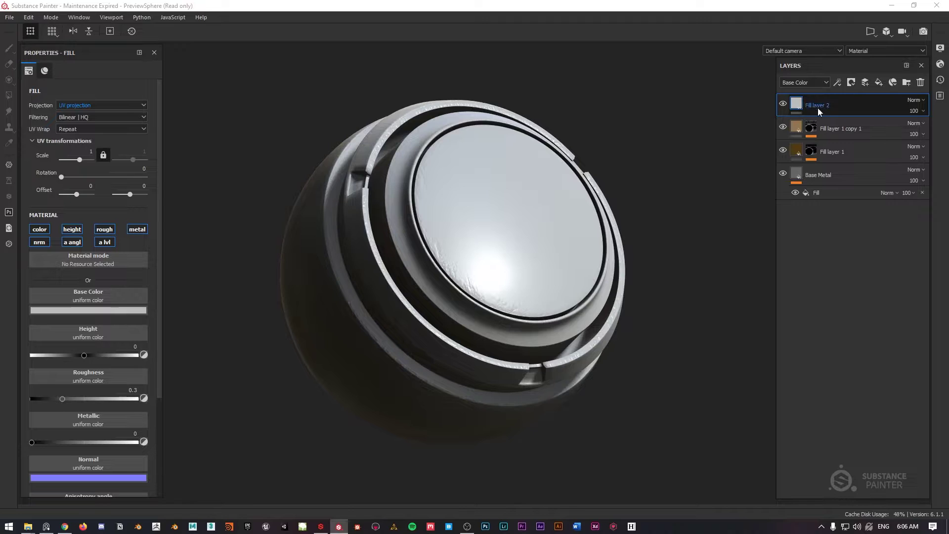
{"action": "right_click", "coordinate": [798, 106]}
{"action": "left_click", "coordinate": [831, 121]}
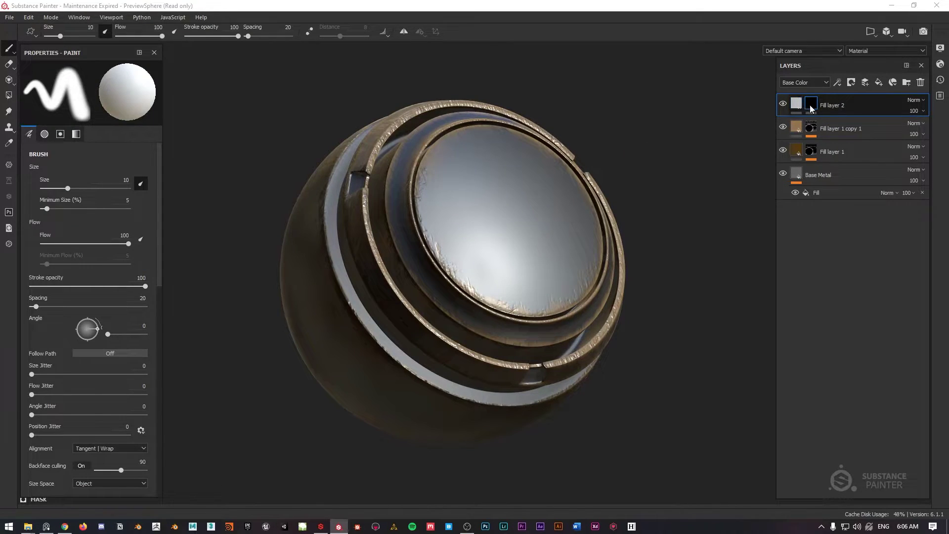
{"action": "left_click_drag", "start_coordinate": [616, 151], "coordinate": [642, 148], "text": "alt"}
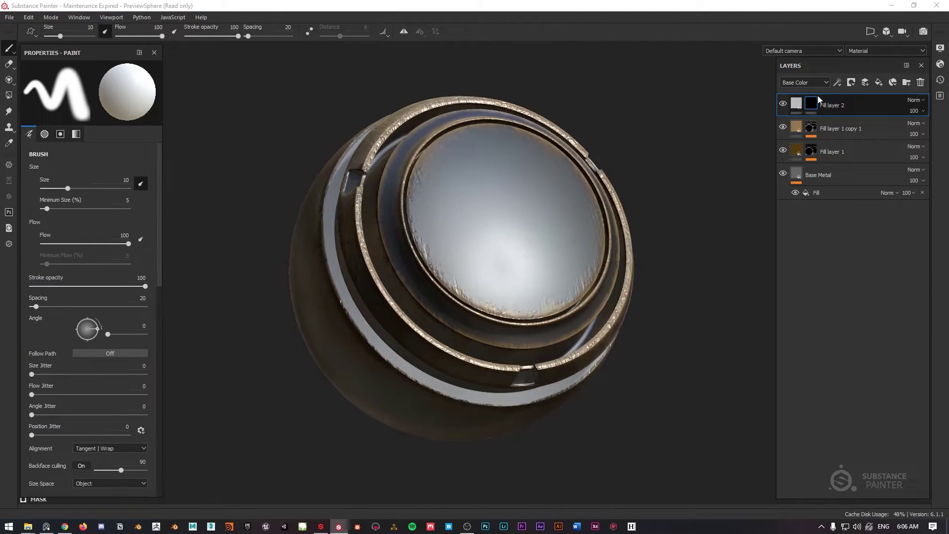
Set Fill layer 2's base color to pure red (R 1, G 0, B 0) and select its black mask
{"action": "left_click", "coordinate": [796, 103]}
{"action": "left_click", "coordinate": [125, 310]}
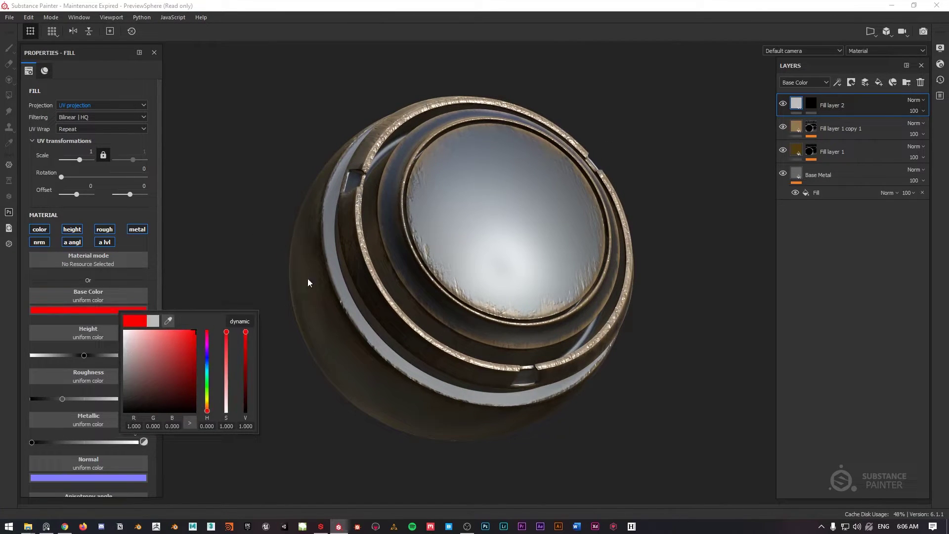
{"action": "left_click", "coordinate": [811, 103]}
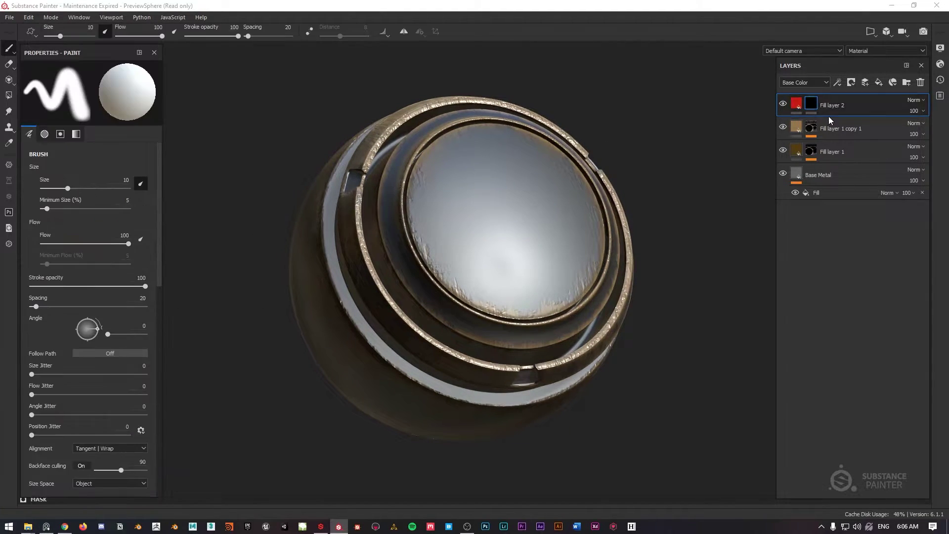
Add a Grunge Rough Dirty fill to Fill layer 2's mask and set its balance to 0.33
{"action": "right_click", "coordinate": [815, 103]}
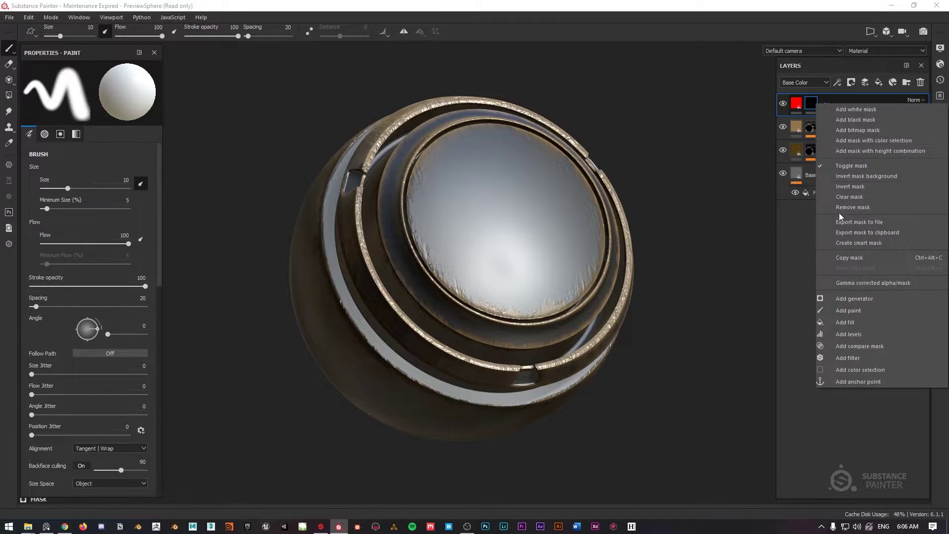
{"action": "left_click", "coordinate": [846, 322]}
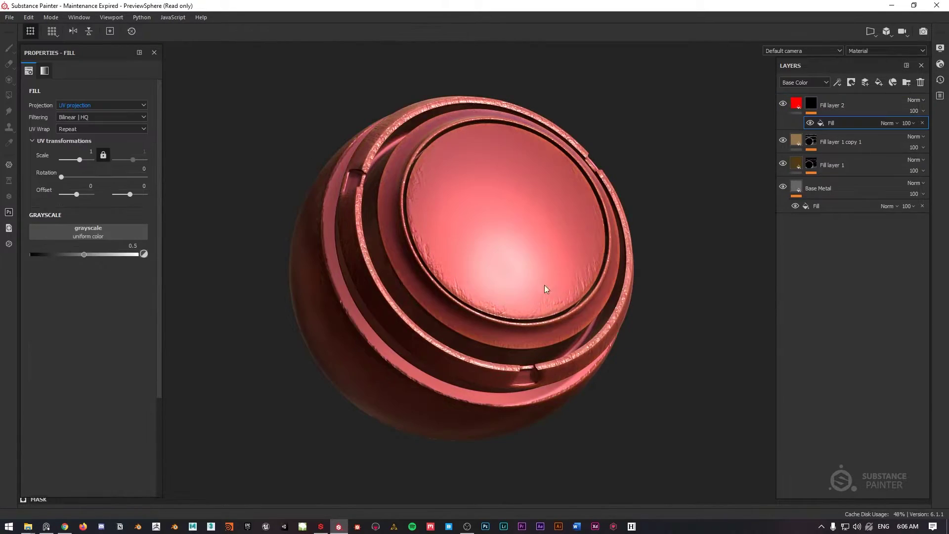
{"action": "left_click", "coordinate": [83, 231]}
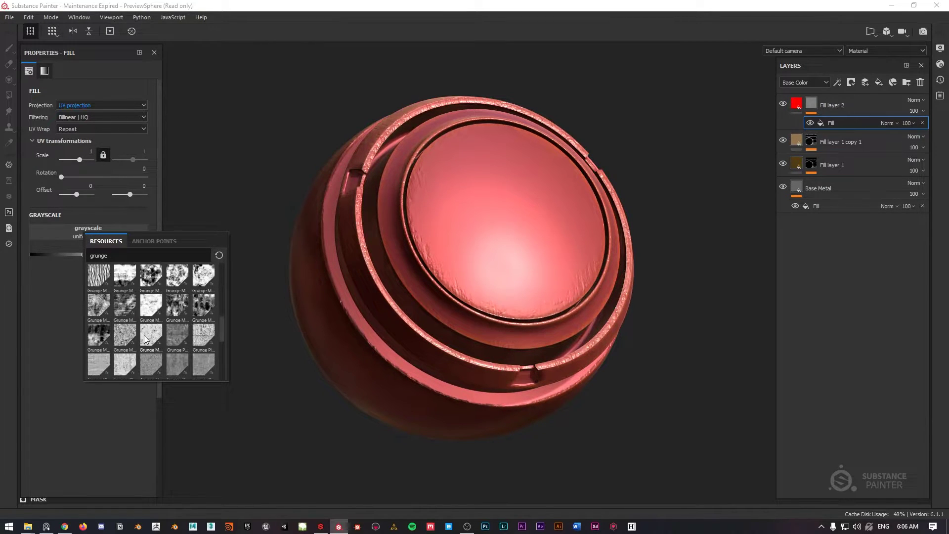
{"action": "left_click", "coordinate": [178, 364]}
{"action": "mouse_move", "coordinate": [484, 212]}
{"action": "left_mouse_down", "text": "alt"}
{"action": "mouse_move", "coordinate": [515, 194]}
{"action": "mouse_move", "coordinate": [463, 250]}
{"action": "mouse_move", "coordinate": [506, 190]}
{"action": "mouse_move", "coordinate": [485, 212]}
{"action": "left_mouse_up", "text": "alt"}
{"action": "left_click_drag", "start_coordinate": [96, 310], "coordinate": [76, 315]}
{"action": "left_click_drag", "start_coordinate": [375, 212], "coordinate": [444, 145], "text": "alt"}
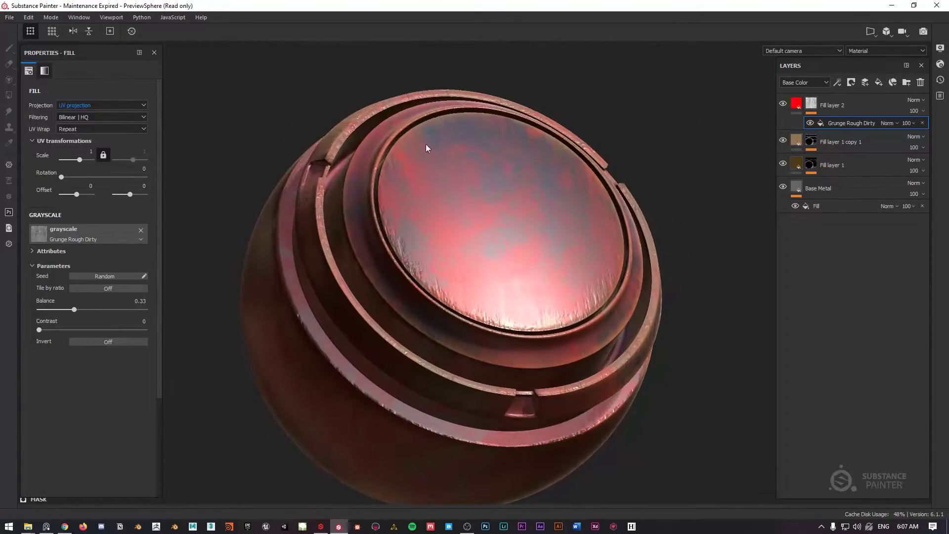
{"action": "key", "text": "f"}
{"action": "mouse_move", "coordinate": [483, 171]}
{"action": "left_mouse_down", "text": "alt"}
{"action": "mouse_move", "coordinate": [485, 155]}
{"action": "mouse_move", "coordinate": [486, 166]}
{"action": "left_mouse_up", "text": "alt"}
Set Fill layer 2's height to -0.0320
{"action": "left_click", "coordinate": [793, 111]}
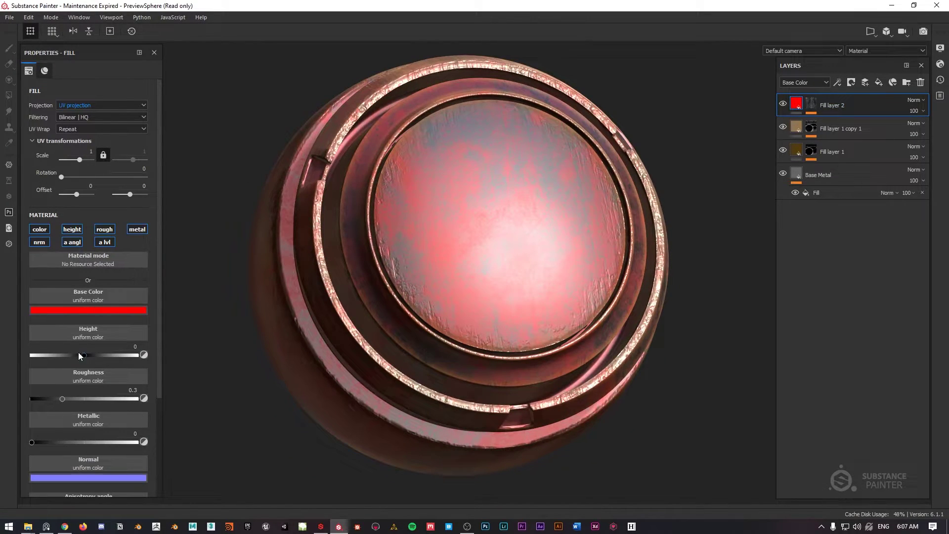
{"action": "left_click_drag", "start_coordinate": [84, 356], "coordinate": [82, 356]}
{"action": "left_click_drag", "start_coordinate": [534, 178], "coordinate": [494, 139], "text": "alt"}
Try orange and muted grayish-brown base colors on Fill layer 2
{"action": "left_click", "coordinate": [84, 300]}
{"action": "left_click", "coordinate": [75, 311]}
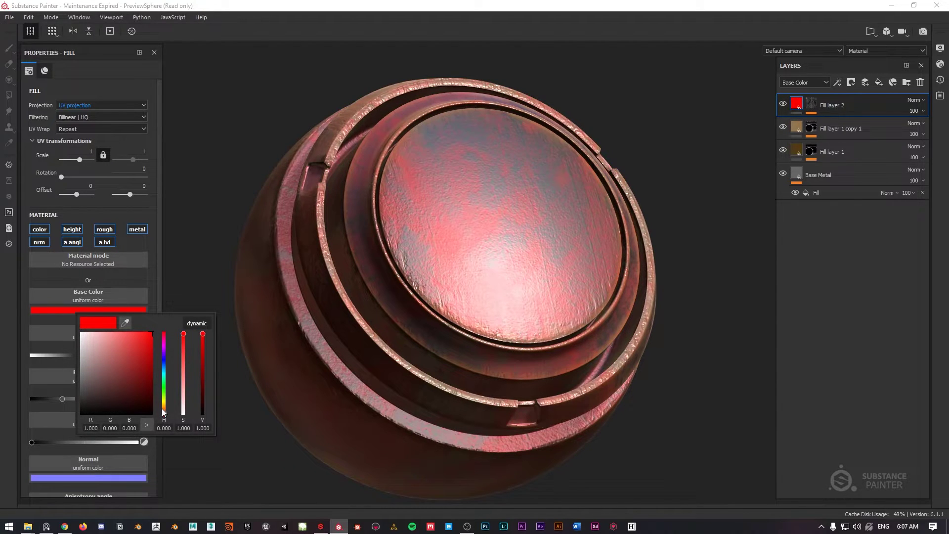
{"action": "left_click", "coordinate": [162, 411]}
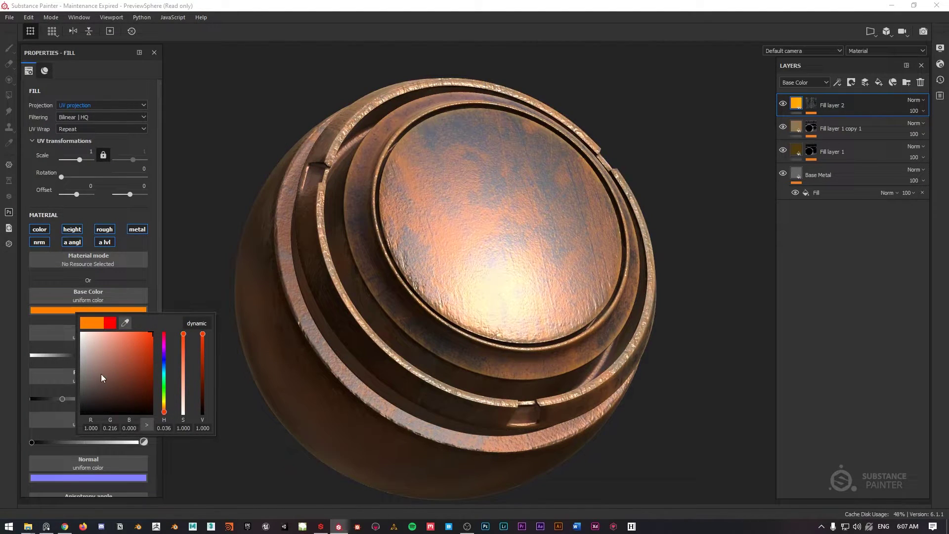
{"action": "left_click", "coordinate": [101, 374]}
{"action": "left_click_drag", "start_coordinate": [428, 235], "coordinate": [444, 250], "text": "alt"}
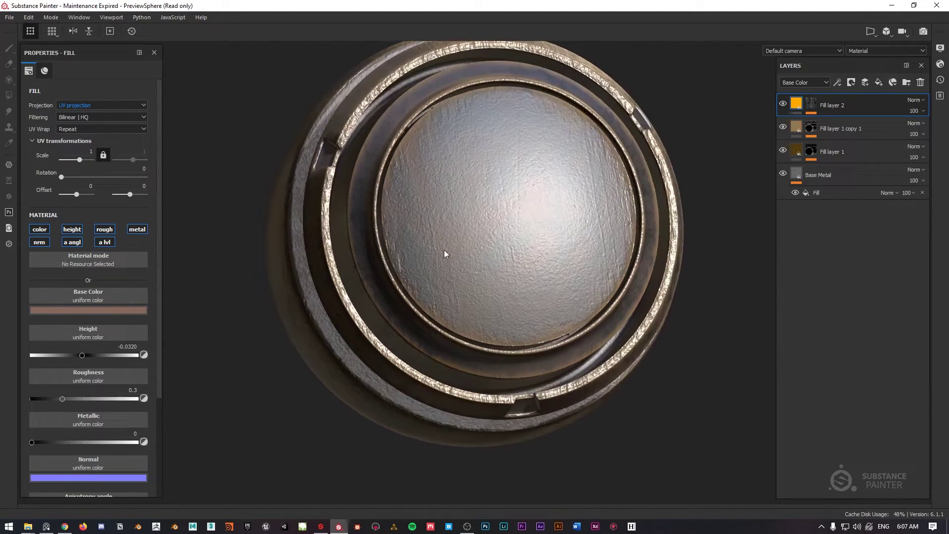
Disable the color, metal and rough channels of Fill layer 2, keeping its height channel active
{"action": "left_click", "coordinate": [40, 229]}
{"action": "left_click_drag", "start_coordinate": [469, 203], "coordinate": [506, 176], "text": "alt"}
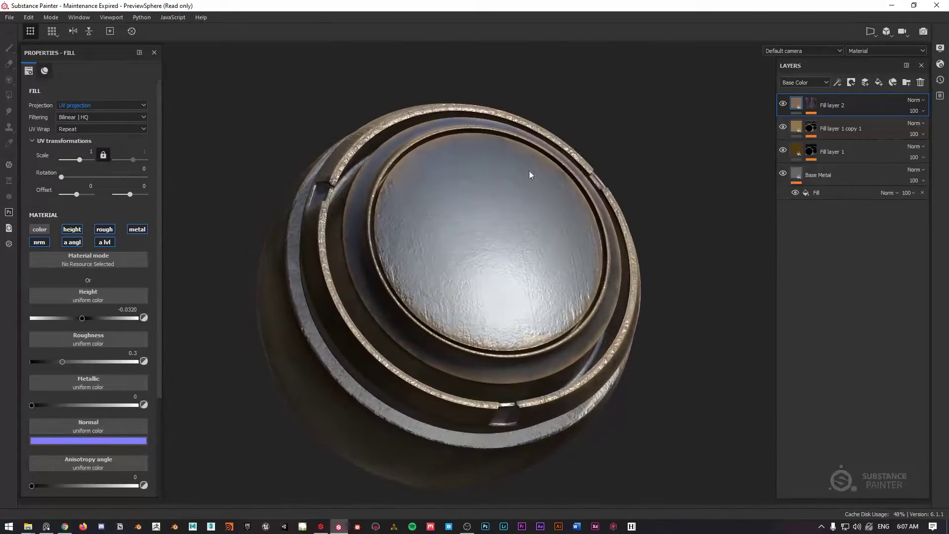
{"action": "left_click_drag", "start_coordinate": [758, 158], "coordinate": [415, 192], "text": "alt"}
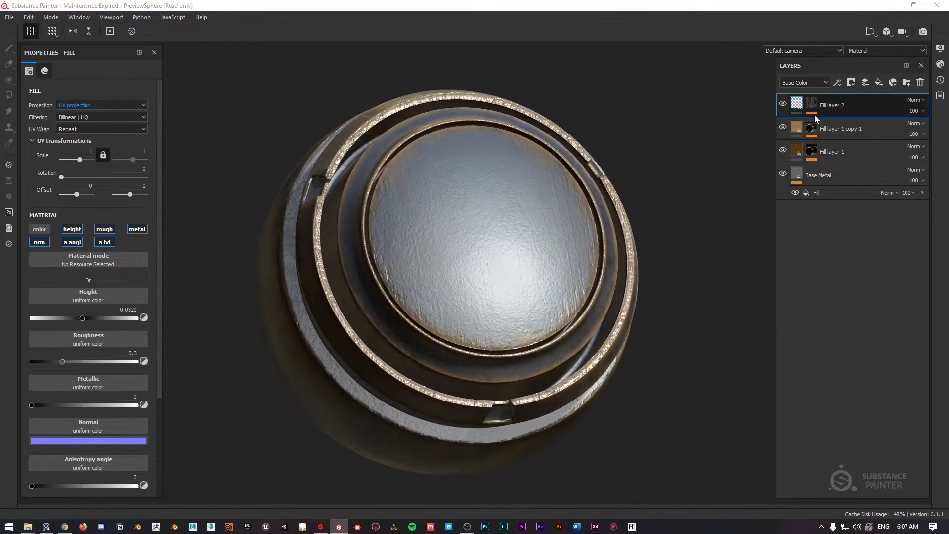
{"action": "mouse_move", "coordinate": [39, 405]}
{"action": "left_mouse_down"}
{"action": "mouse_move", "coordinate": [141, 403]}
{"action": "mouse_move", "coordinate": [32, 405]}
{"action": "left_mouse_up"}
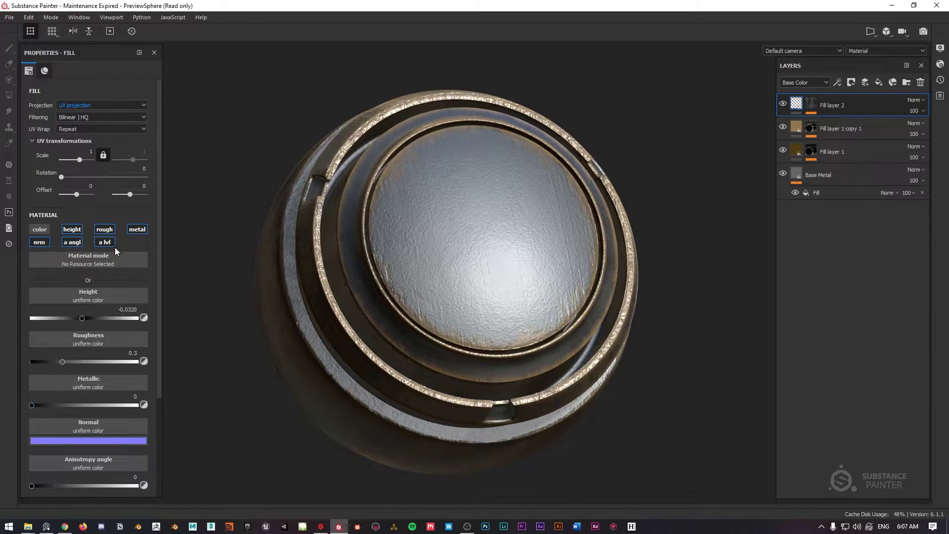
{"action": "left_click", "coordinate": [134, 229]}
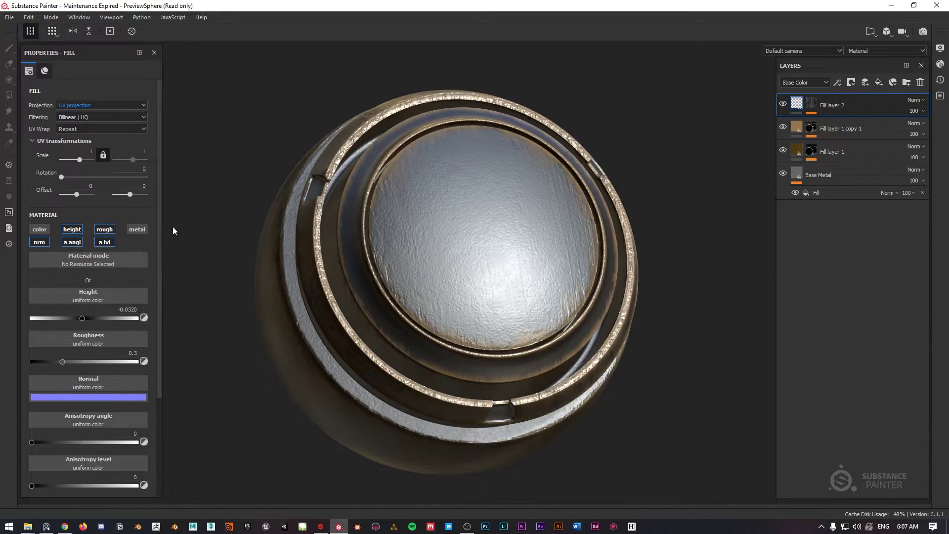
{"action": "left_click", "coordinate": [105, 230]}
{"action": "left_click_drag", "start_coordinate": [451, 250], "coordinate": [479, 201], "text": "alt"}
{"action": "scroll", "coordinate": [479, 201], "scroll_direction": "down", "scroll_amount": 1}
{"action": "scroll", "coordinate": [479, 198], "scroll_direction": "up", "scroll_amount": 3}
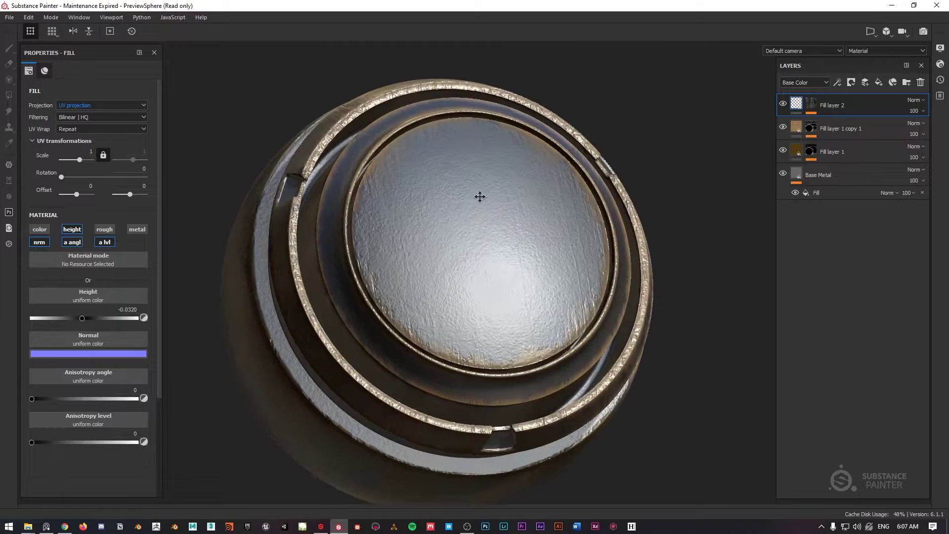
Add a second fill to Fill layer 2's mask using the Grunge Plaster Damaged texture
{"action": "left_click", "coordinate": [811, 103]}
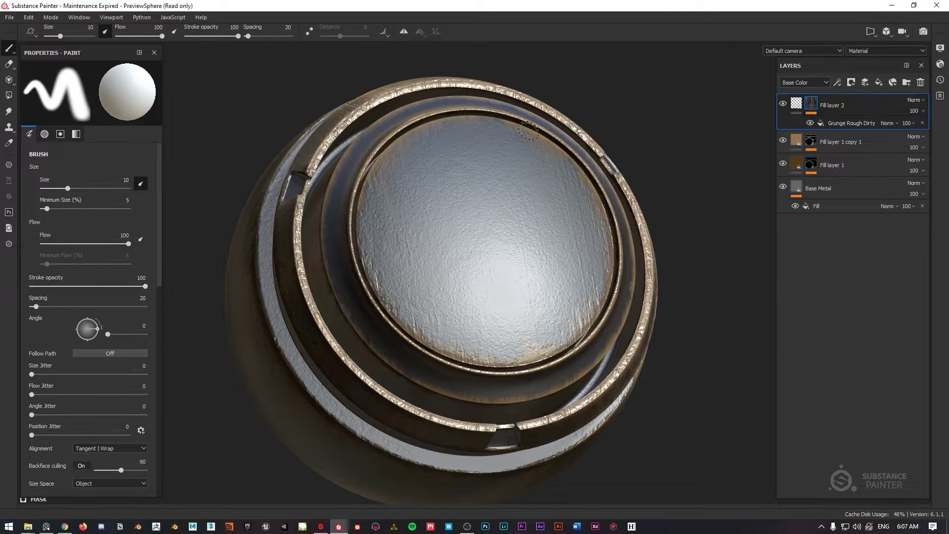
{"action": "key", "text": "f"}
{"action": "right_click", "coordinate": [811, 103]}
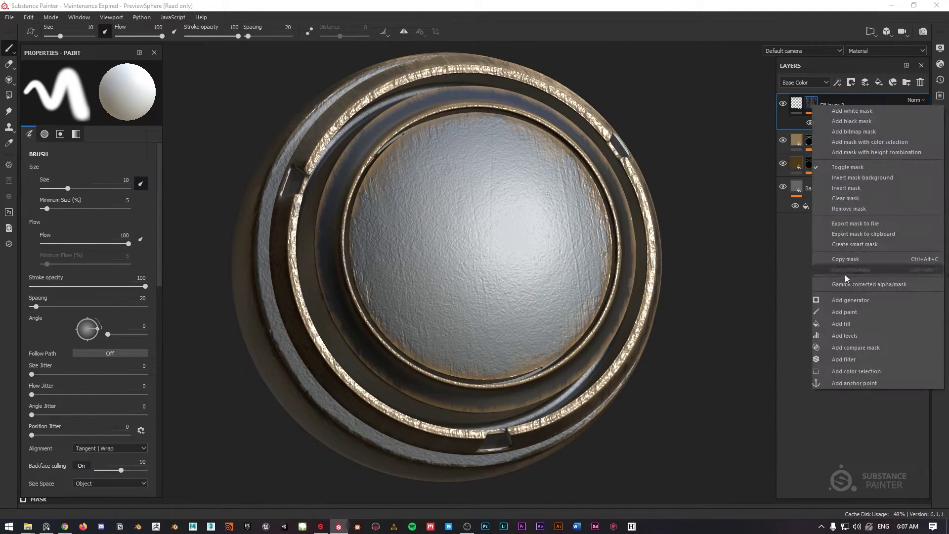
{"action": "left_click", "coordinate": [853, 324]}
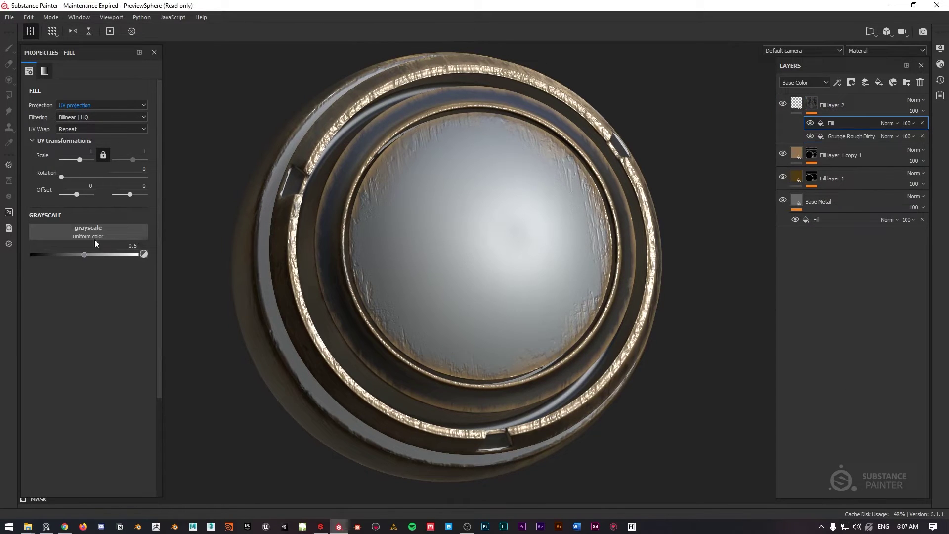
{"action": "left_click", "coordinate": [85, 236]}
{"action": "scroll", "coordinate": [182, 343], "scroll_direction": "down", "scroll_amount": 3}
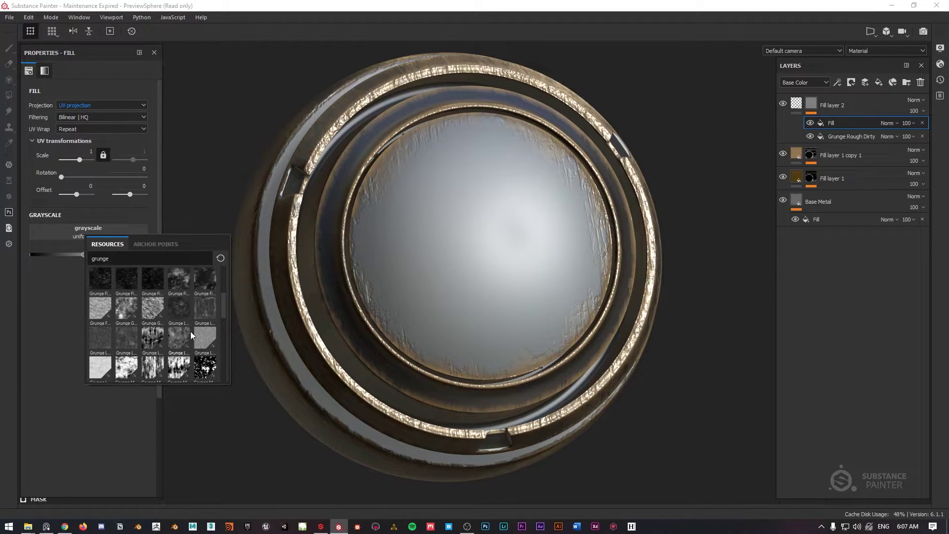
{"action": "mouse_move", "coordinate": [154, 347]}
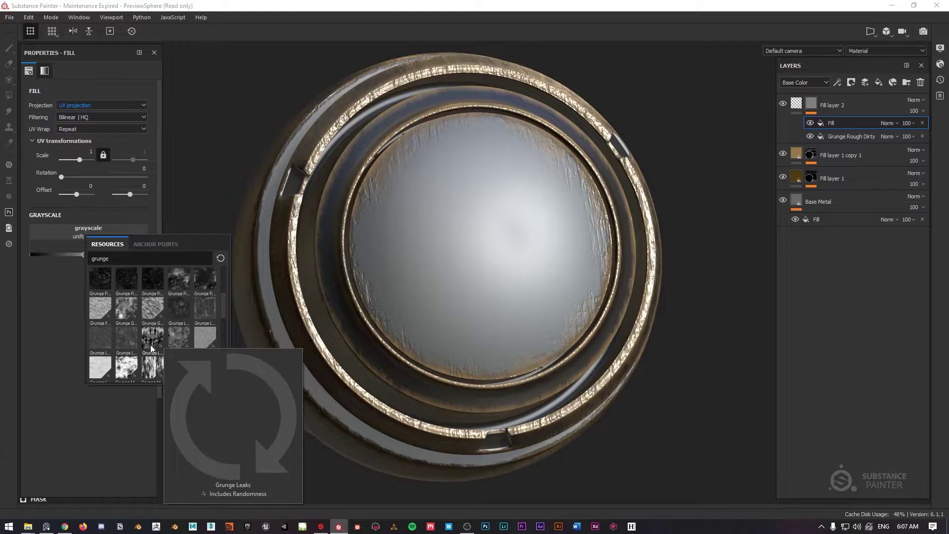
{"action": "scroll", "coordinate": [139, 347], "scroll_direction": "down", "scroll_amount": 3}
{"action": "left_click", "coordinate": [95, 365]}
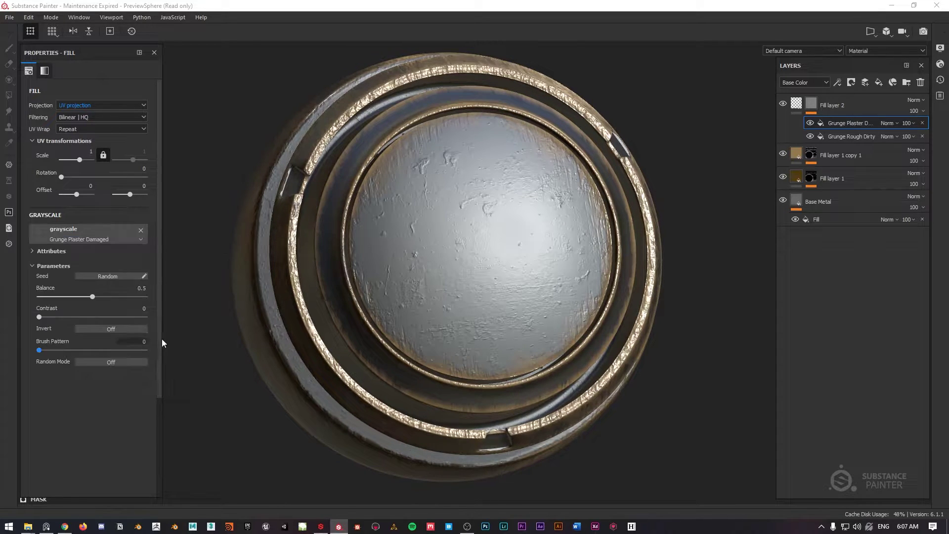
Switch both grunge fills in Fill layer 2's mask to Tri-planar projection
{"action": "left_click_drag", "start_coordinate": [434, 242], "coordinate": [462, 184], "text": "alt"}
{"action": "left_click", "coordinate": [87, 104]}
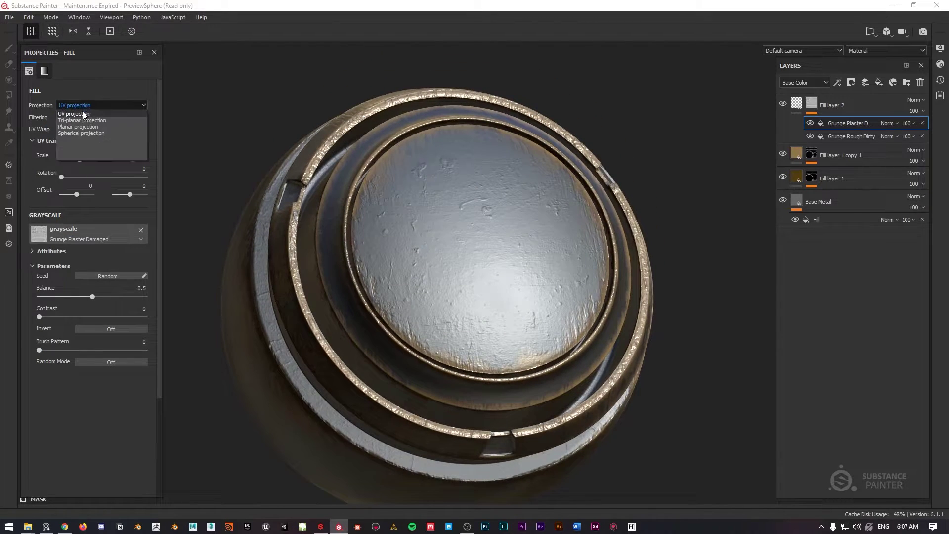
{"action": "left_click", "coordinate": [83, 120]}
{"action": "left_click", "coordinate": [845, 135]}
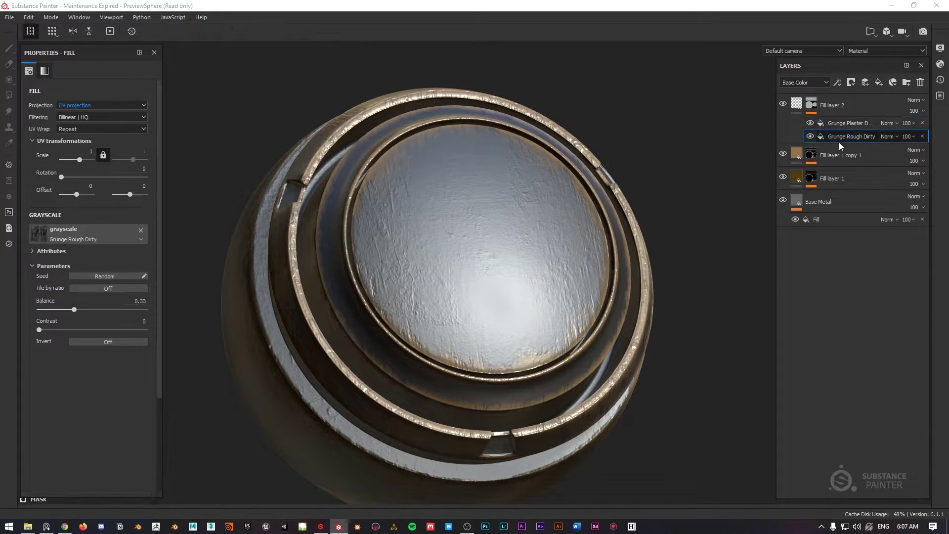
{"action": "left_click", "coordinate": [121, 104]}
{"action": "left_click", "coordinate": [88, 119]}
{"action": "left_click_drag", "start_coordinate": [271, 131], "coordinate": [508, 158], "text": "alt"}
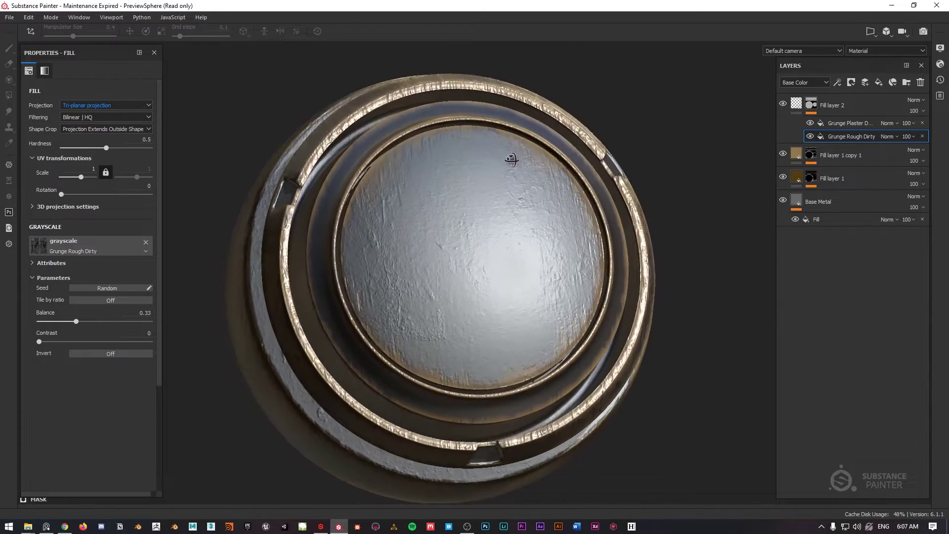
Set the Grunge Plaster Damaged fill to Subtract blending with a balance of 0.21, and compare the surface with and without it
{"action": "left_click", "coordinate": [850, 122]}
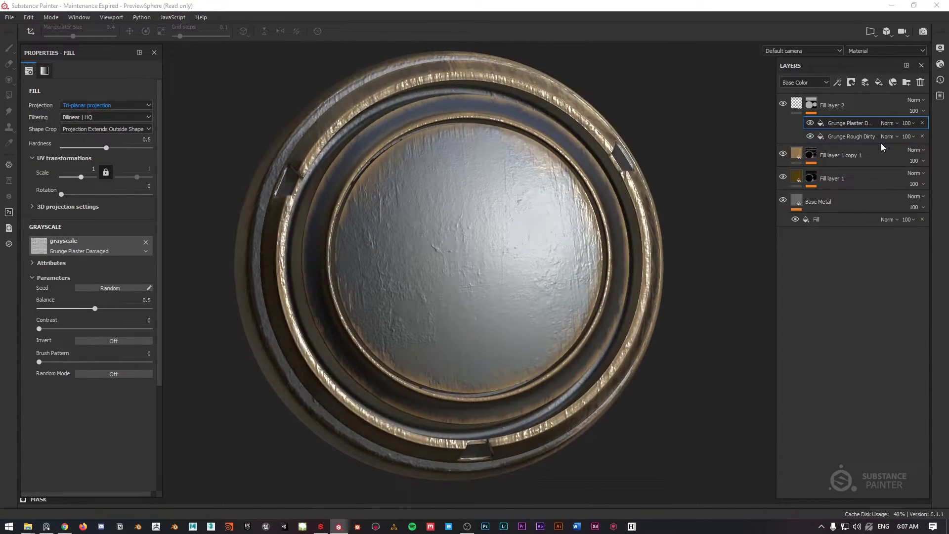
{"action": "left_click", "coordinate": [897, 123]}
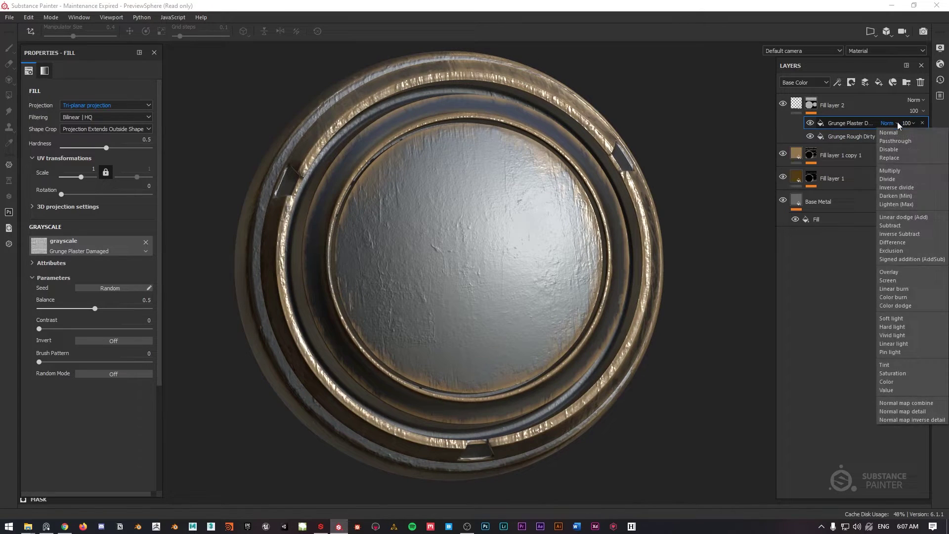
{"action": "left_click", "coordinate": [903, 226]}
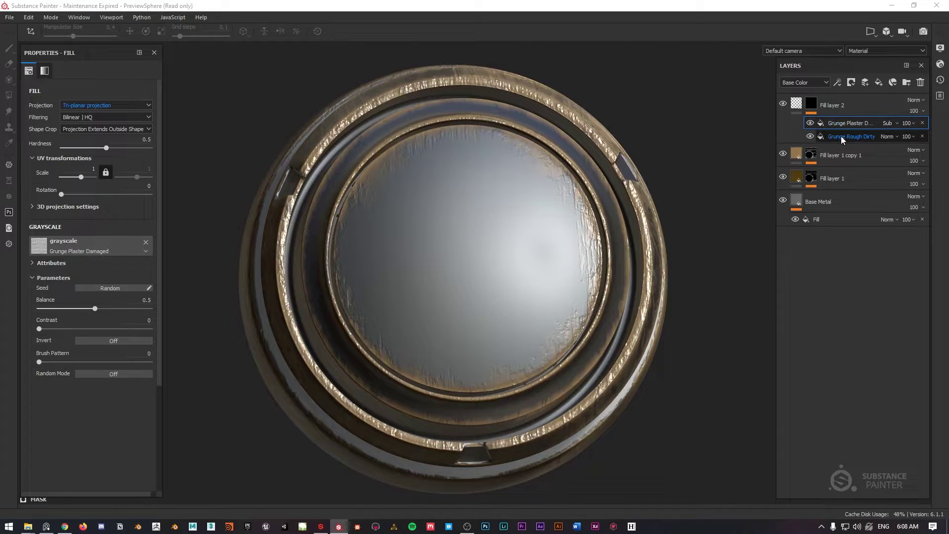
{"action": "left_click_drag", "start_coordinate": [94, 308], "coordinate": [75, 309]}
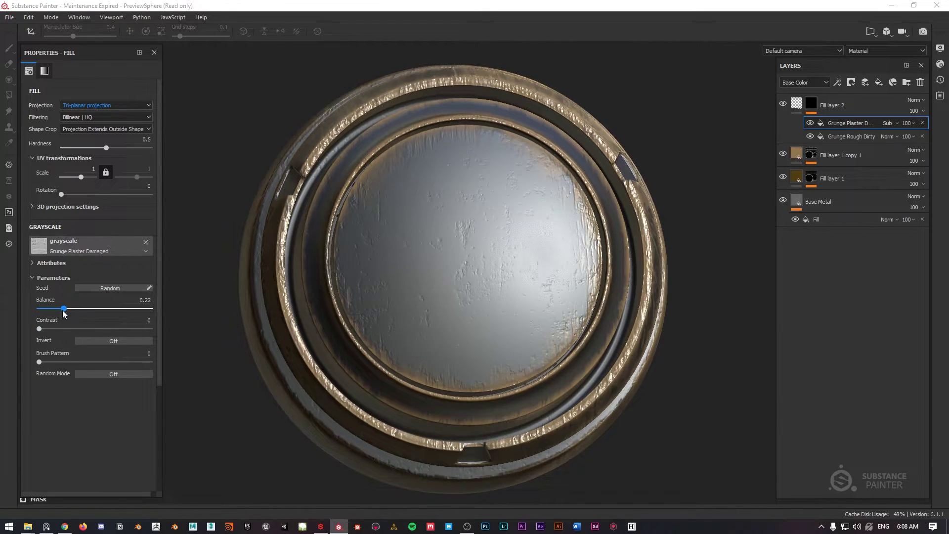
{"action": "mouse_move", "coordinate": [425, 218]}
{"action": "left_mouse_down", "text": "alt"}
{"action": "mouse_move", "coordinate": [432, 185]}
{"action": "mouse_move", "coordinate": [417, 206]}
{"action": "left_mouse_up", "text": "alt"}
{"action": "right_click_drag", "start_coordinate": [427, 205], "coordinate": [512, 210], "text": "alt"}
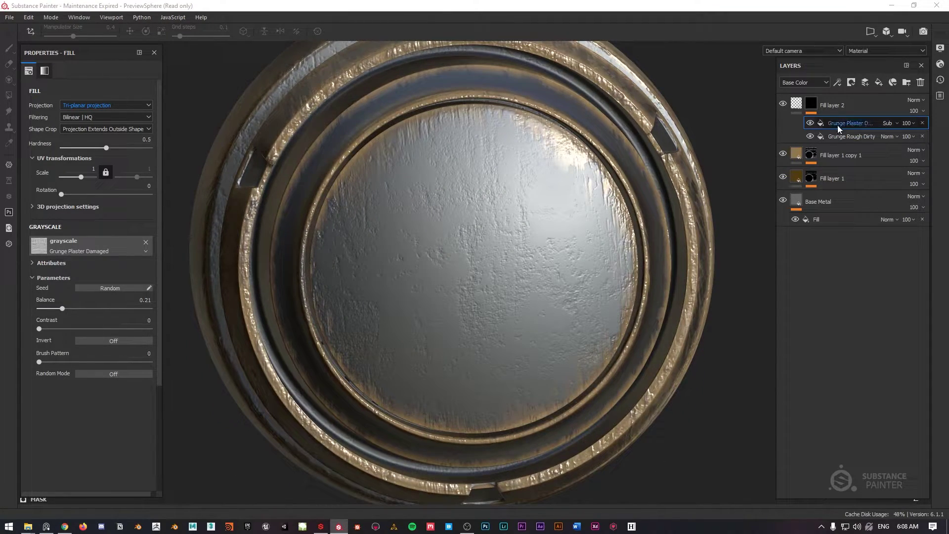
{"action": "left_click", "coordinate": [810, 123]}
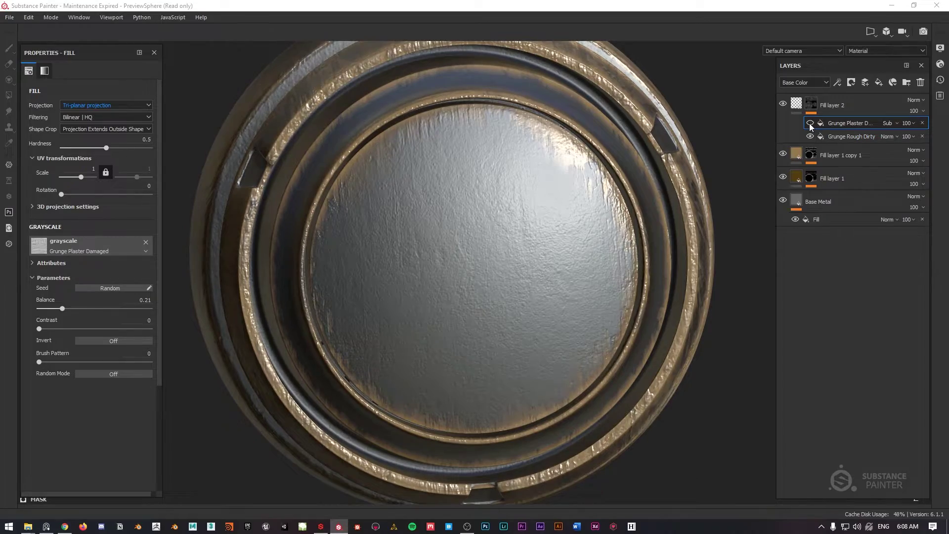
{"action": "left_click", "coordinate": [810, 123]}
Set the Grunge Plaster Damaged fill's contrast to 0.56 and its balance to 0.26, checking the dents from several angles
{"action": "left_click_drag", "start_coordinate": [491, 239], "coordinate": [470, 224], "text": "alt"}
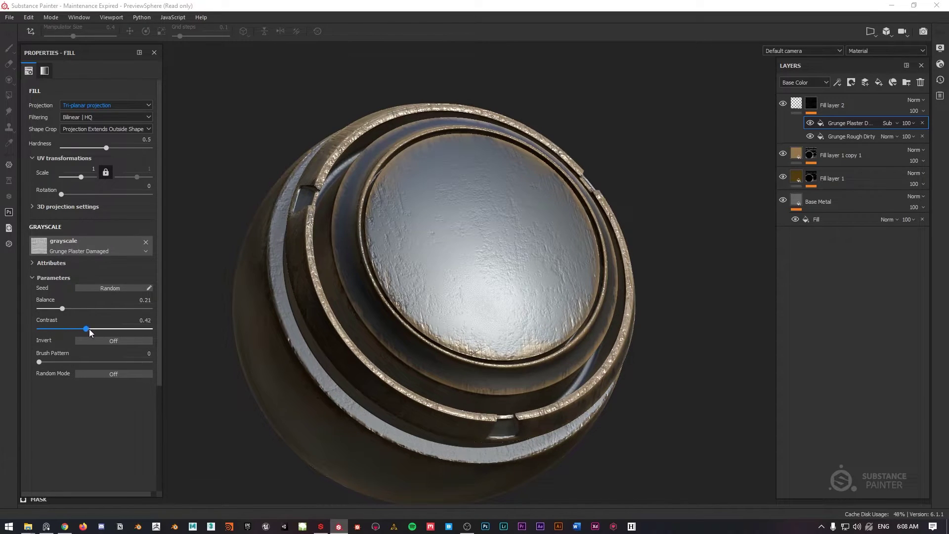
{"action": "left_click_drag", "start_coordinate": [163, 335], "coordinate": [102, 327]}
{"action": "left_click_drag", "start_coordinate": [549, 187], "coordinate": [549, 218], "text": "alt"}
{"action": "scroll", "coordinate": [539, 280], "scroll_direction": "up", "scroll_amount": 5}
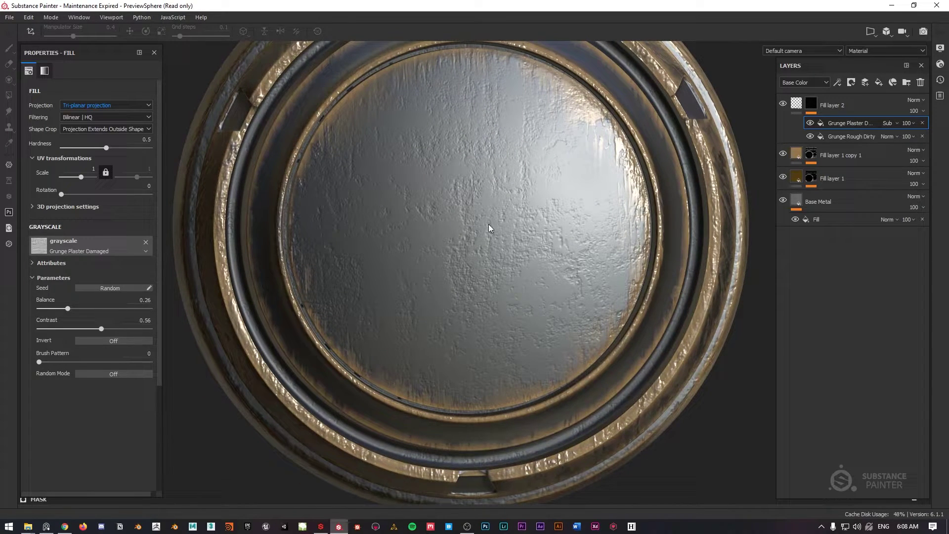
{"action": "scroll", "coordinate": [430, 268], "scroll_direction": "down", "scroll_amount": 5}
{"action": "left_click_drag", "start_coordinate": [430, 267], "coordinate": [524, 204], "text": "alt"}
{"action": "left_click_drag", "start_coordinate": [439, 244], "coordinate": [494, 156], "text": "alt"}
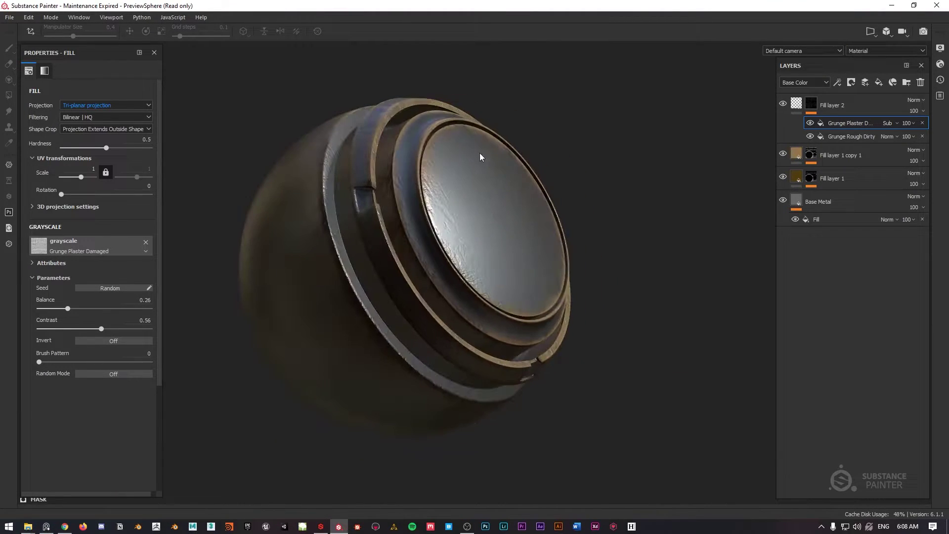
{"action": "left_click_drag", "start_coordinate": [409, 148], "coordinate": [440, 165], "text": "alt"}
{"action": "scroll", "coordinate": [440, 165], "scroll_direction": "up", "scroll_amount": 2}
Add a new fill layer at the top of the layer stack and give it a saturated blue base color
{"action": "left_click", "coordinate": [797, 105]}
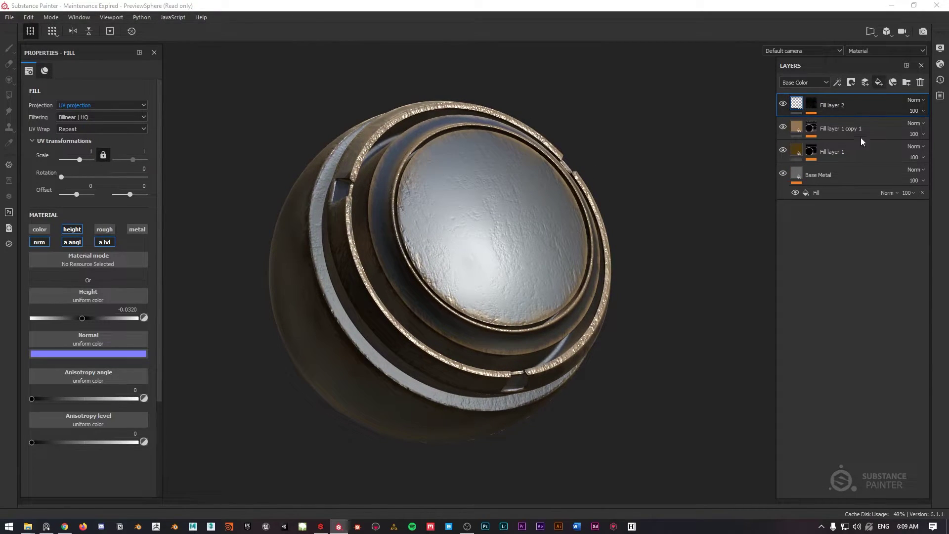
{"action": "left_click", "coordinate": [878, 82]}
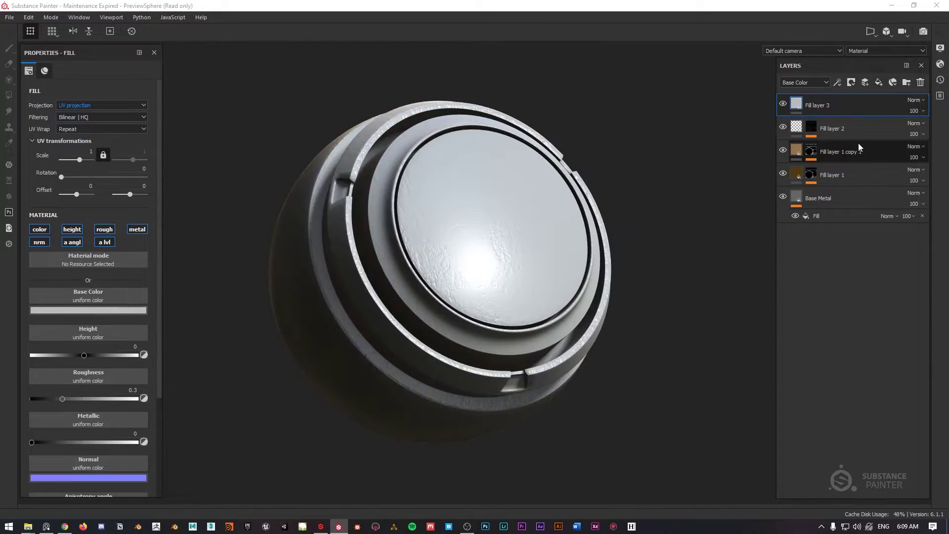
{"action": "left_click", "coordinate": [79, 309]}
{"action": "left_click", "coordinate": [196, 322]}
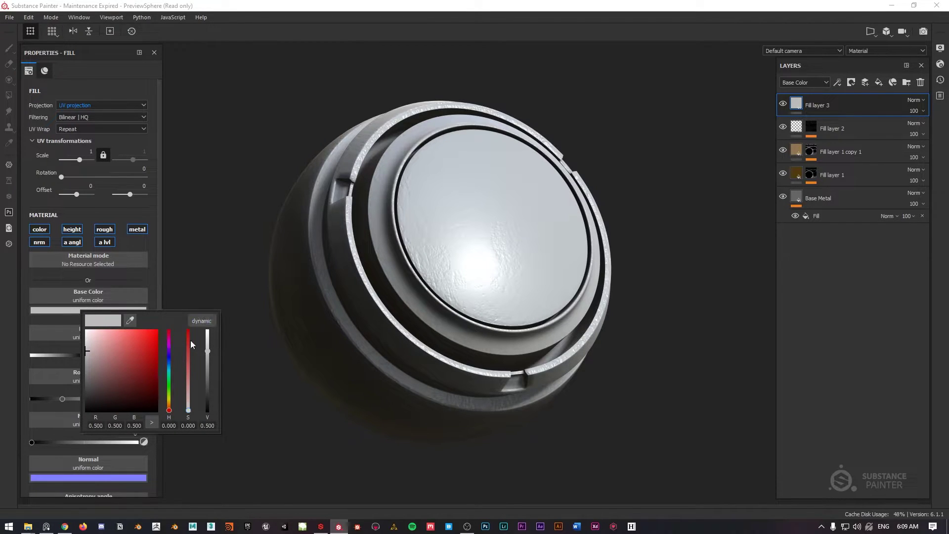
{"action": "left_click", "coordinate": [170, 360]}
{"action": "left_click_drag", "start_coordinate": [154, 355], "coordinate": [171, 350]}
{"action": "left_click_drag", "start_coordinate": [487, 229], "coordinate": [506, 186], "text": "alt"}
Open the shelf on the Materials category, move it down and narrow it so the sphere remains in view
{"action": "right_click", "coordinate": [799, 106]}
{"action": "left_click", "coordinate": [316, 192]}
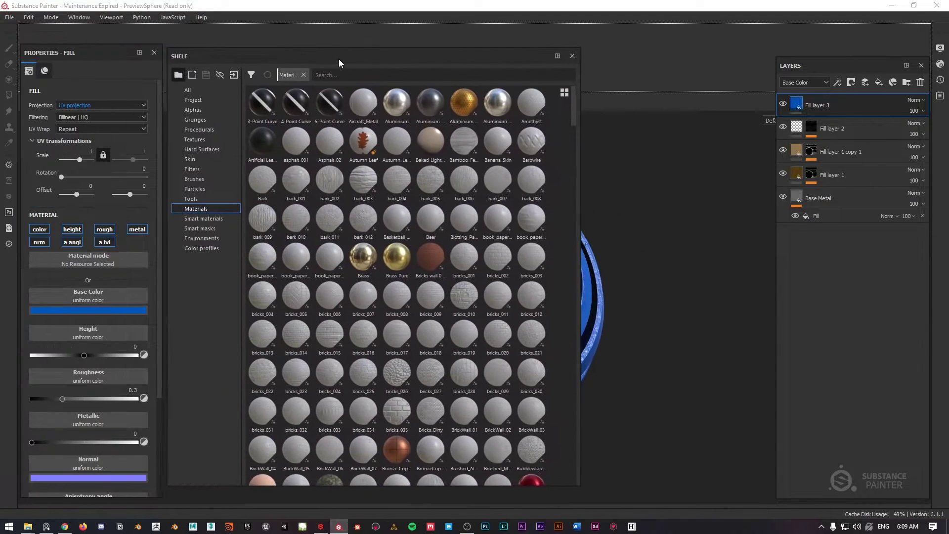
{"action": "left_click_drag", "start_coordinate": [339, 58], "coordinate": [343, 108]}
{"action": "left_click_drag", "start_coordinate": [609, 179], "coordinate": [694, 212], "text": "alt"}
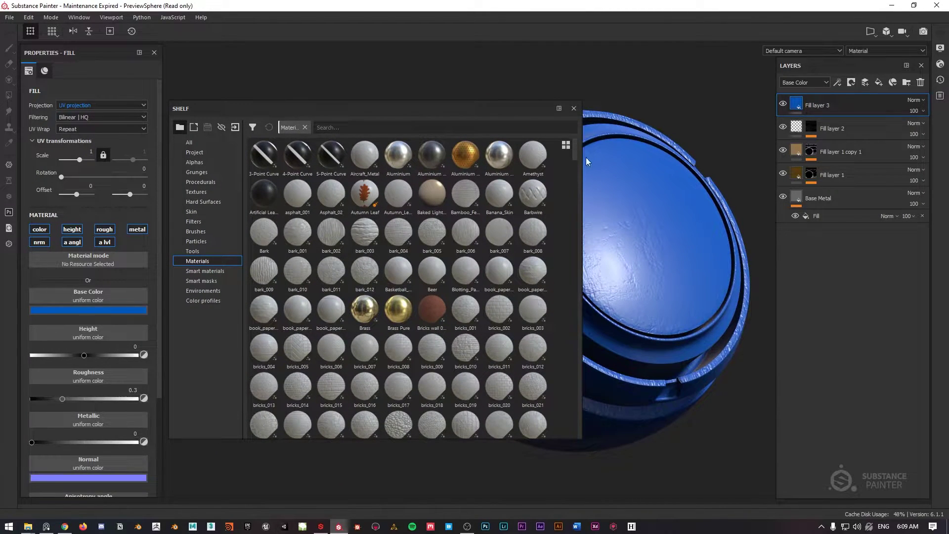
{"action": "left_click_drag", "start_coordinate": [583, 156], "coordinate": [491, 158]}
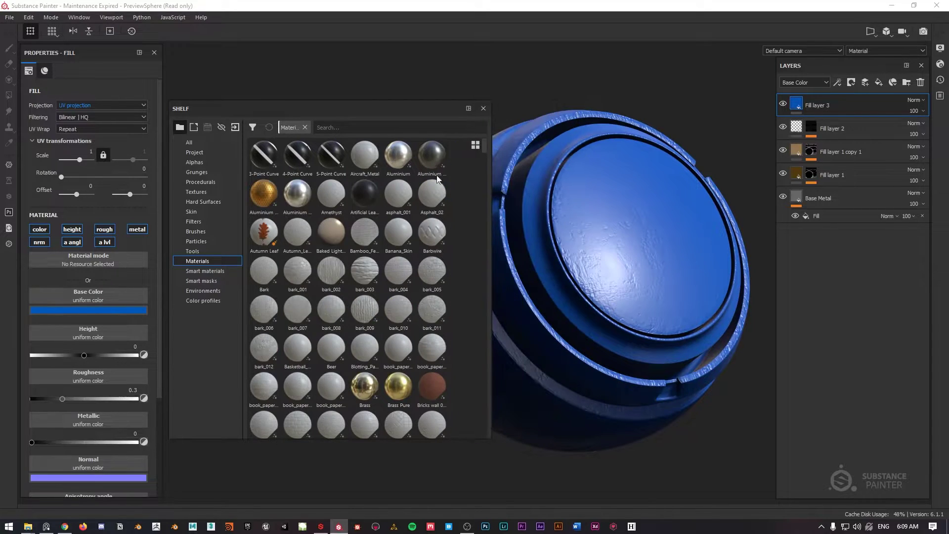
Browse the smart masks and apply Sand Cavities to Fill layer 3
{"action": "left_click", "coordinate": [205, 280]}
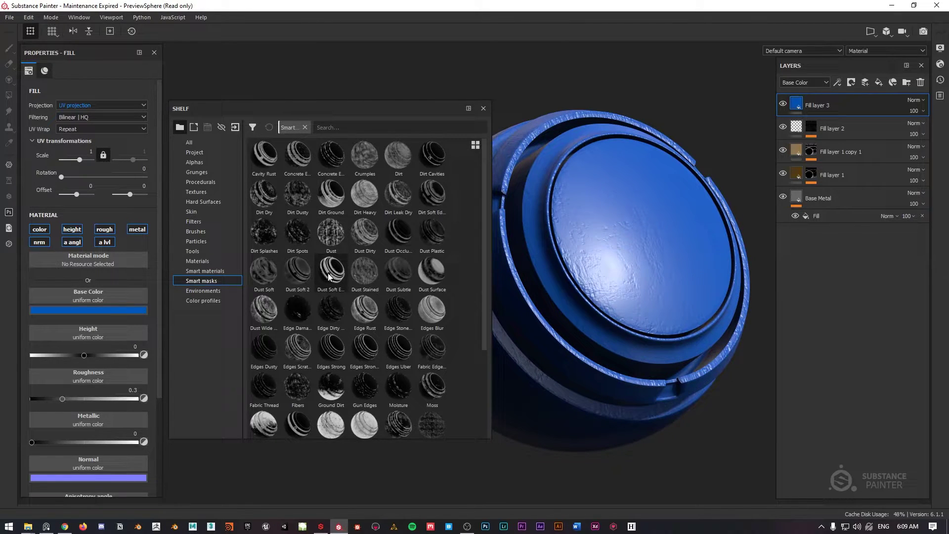
{"action": "mouse_move", "coordinate": [329, 277]}
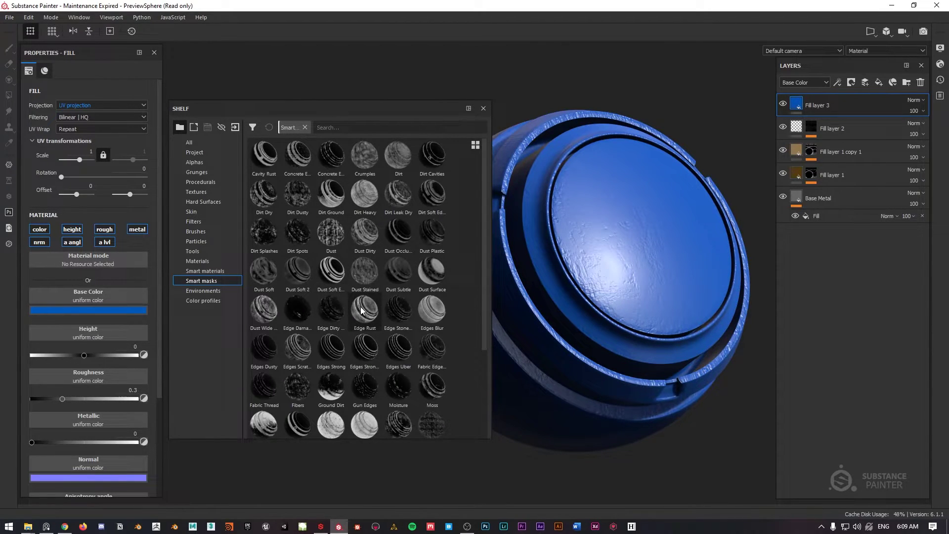
{"action": "mouse_move", "coordinate": [361, 310]}
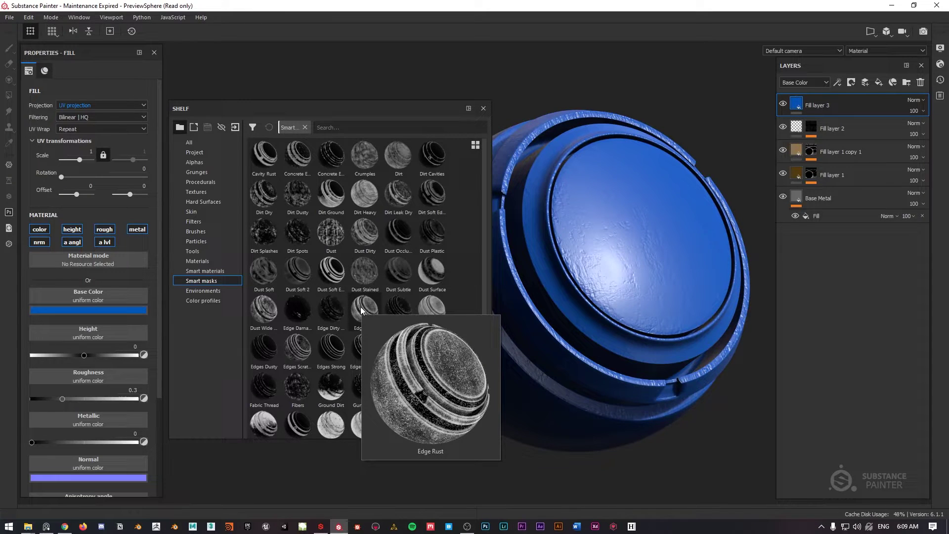
{"action": "scroll", "coordinate": [298, 321], "scroll_direction": "down", "scroll_amount": 3}
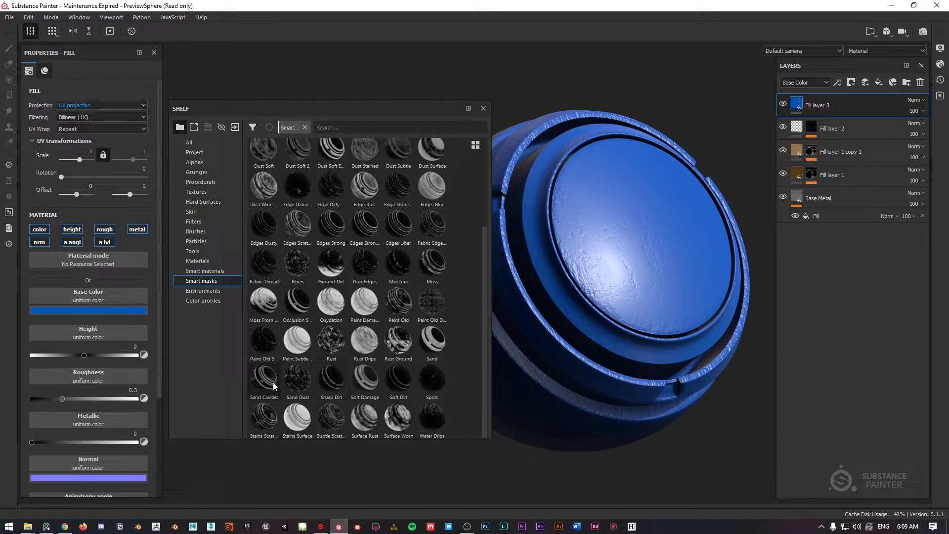
{"action": "mouse_move", "coordinate": [269, 381]}
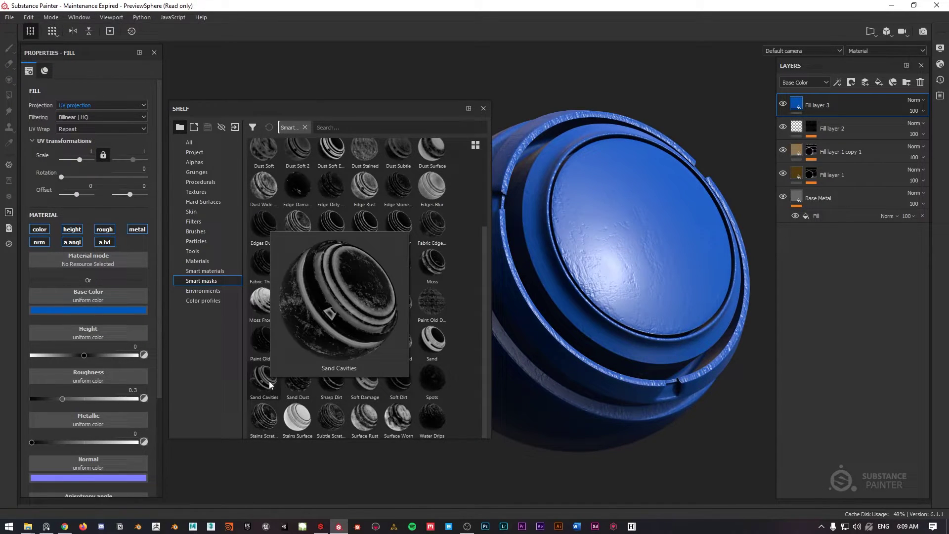
{"action": "mouse_move", "coordinate": [269, 380]}
{"action": "left_mouse_down"}
{"action": "mouse_move", "coordinate": [570, 284]}
{"action": "mouse_move", "coordinate": [842, 101]}
{"action": "mouse_move", "coordinate": [814, 104]}
{"action": "left_mouse_up"}
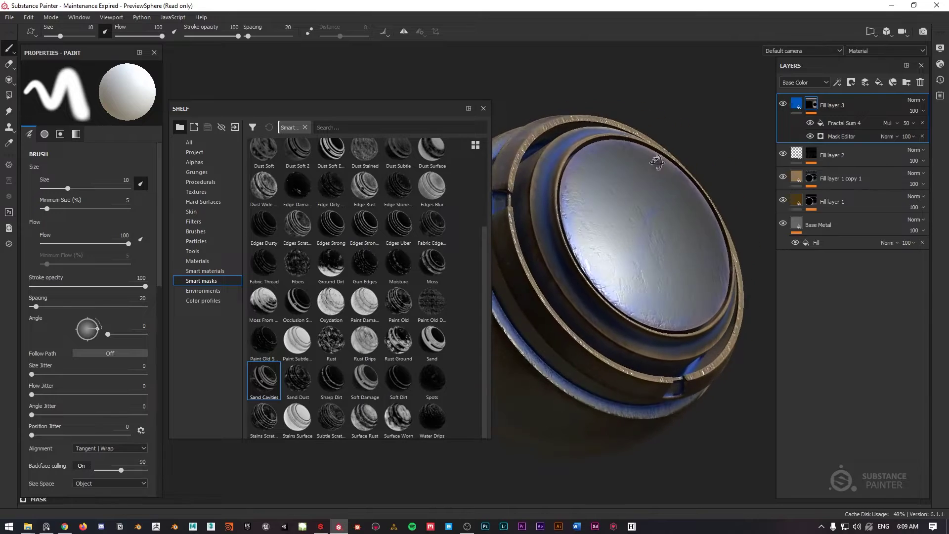
{"action": "left_click_drag", "start_coordinate": [547, 171], "coordinate": [623, 208], "text": "alt"}
Set Fill layer 3's height to -0.0502 and check the surface from another angle
{"action": "left_click", "coordinate": [796, 103]}
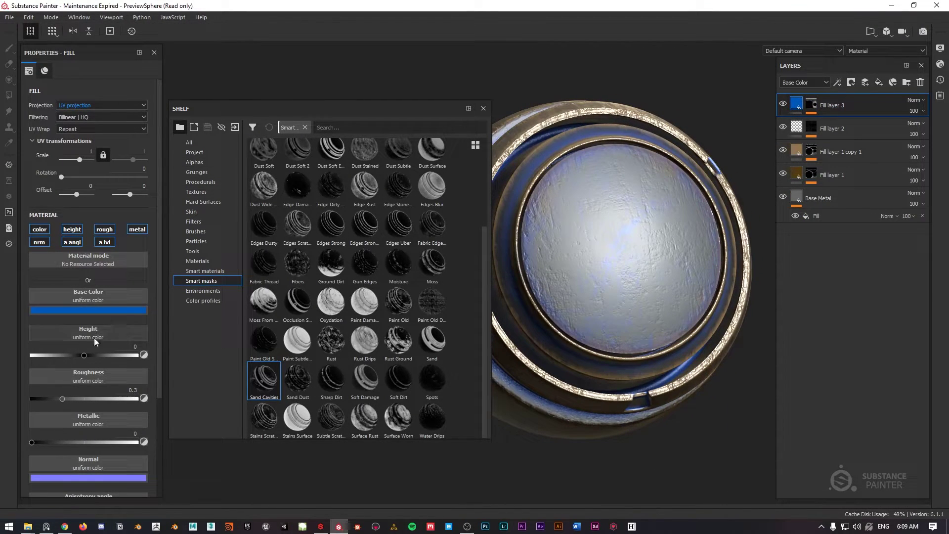
{"action": "left_click_drag", "start_coordinate": [83, 355], "coordinate": [81, 355]}
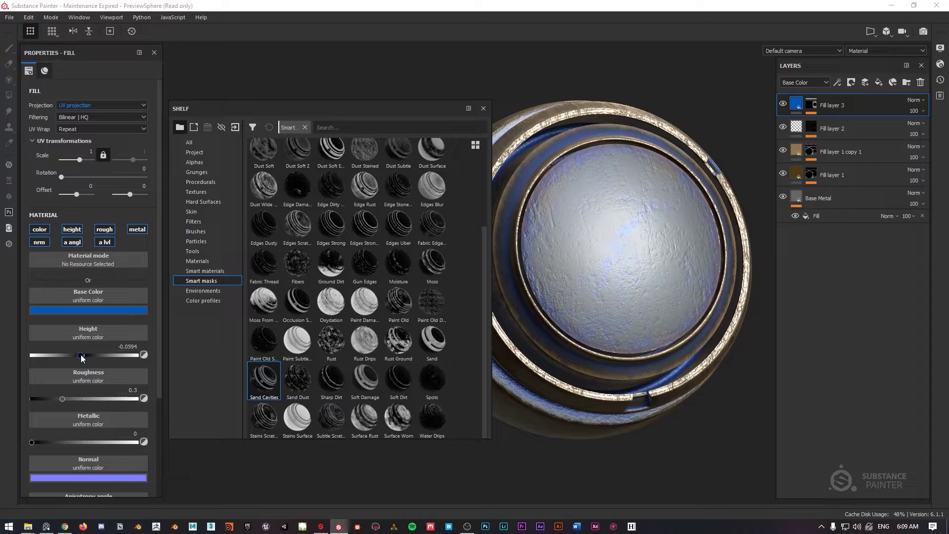
{"action": "left_click_drag", "start_coordinate": [593, 163], "coordinate": [507, 223], "text": "alt"}
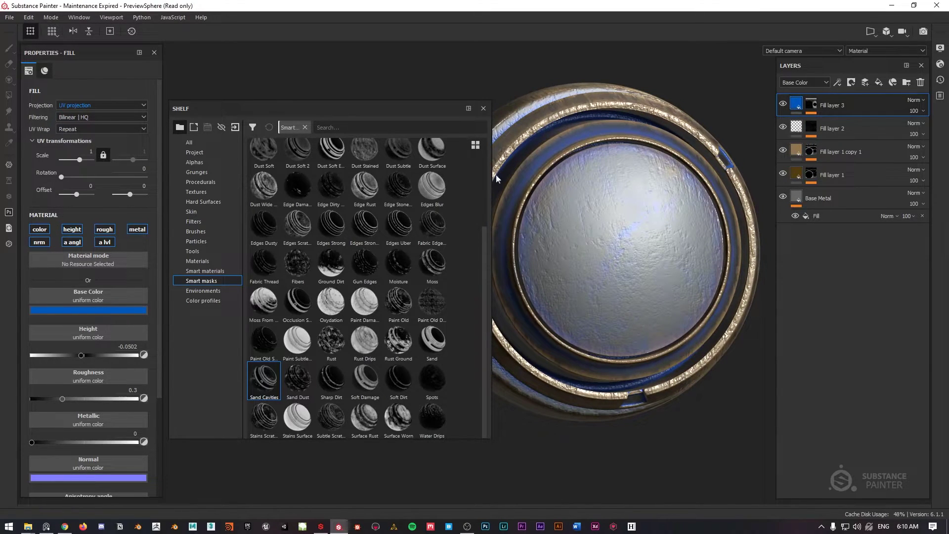
Disable Fill layer 3's color channel and compare the surface with and without the layer from several angles
{"action": "left_click", "coordinate": [43, 231]}
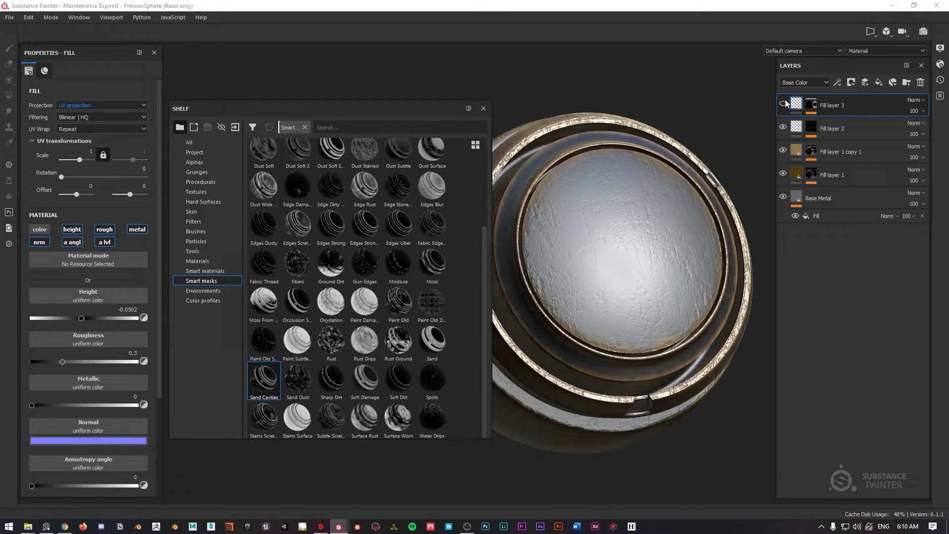
{"action": "left_click", "coordinate": [784, 104]}
{"action": "left_click_drag", "start_coordinate": [697, 162], "coordinate": [610, 252], "text": "alt"}
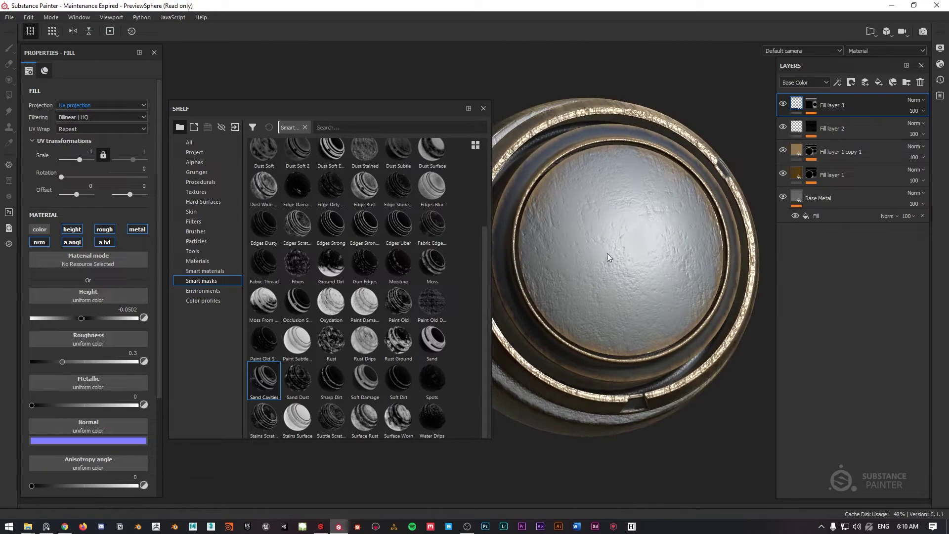
{"action": "left_click_drag", "start_coordinate": [654, 211], "coordinate": [662, 173], "text": "alt"}
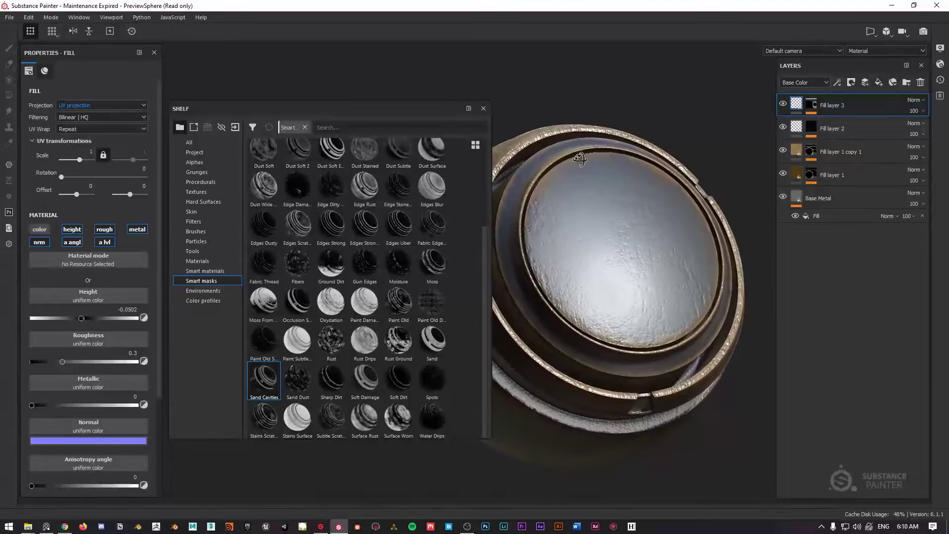
Add a new fill layer above Fill layer 3 and give it a purple base color (R 0.438, G 0.002, B 0.475)
{"action": "left_click_drag", "start_coordinate": [401, 106], "coordinate": [397, 70]}
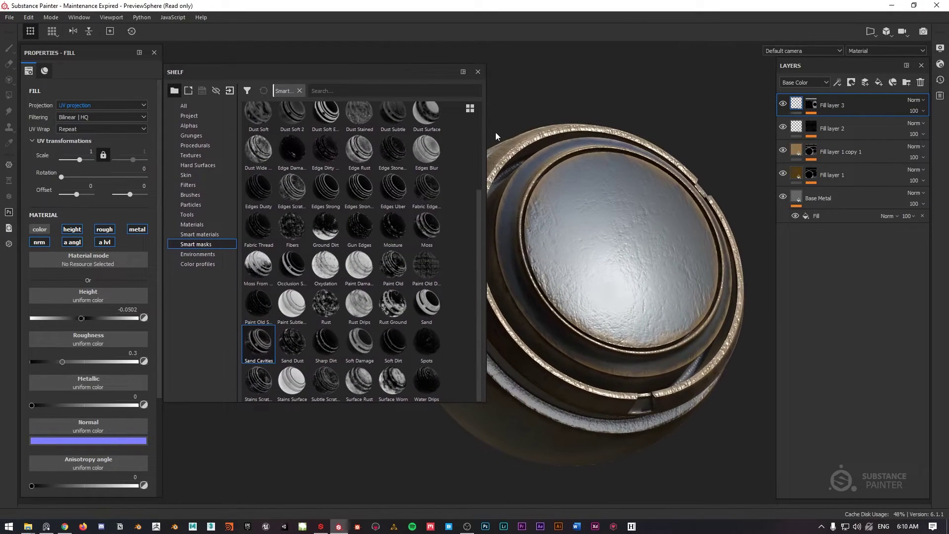
{"action": "left_click", "coordinate": [879, 83]}
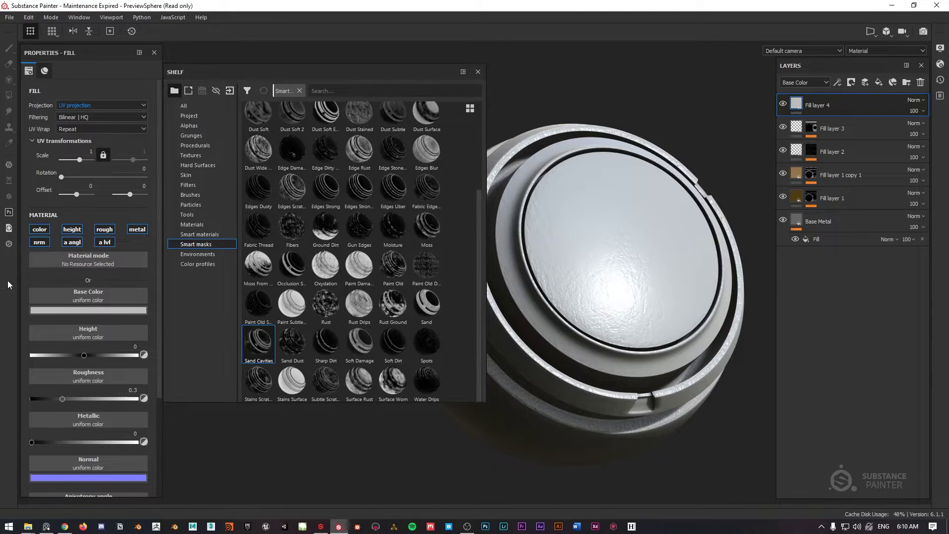
{"action": "left_click", "coordinate": [87, 311]}
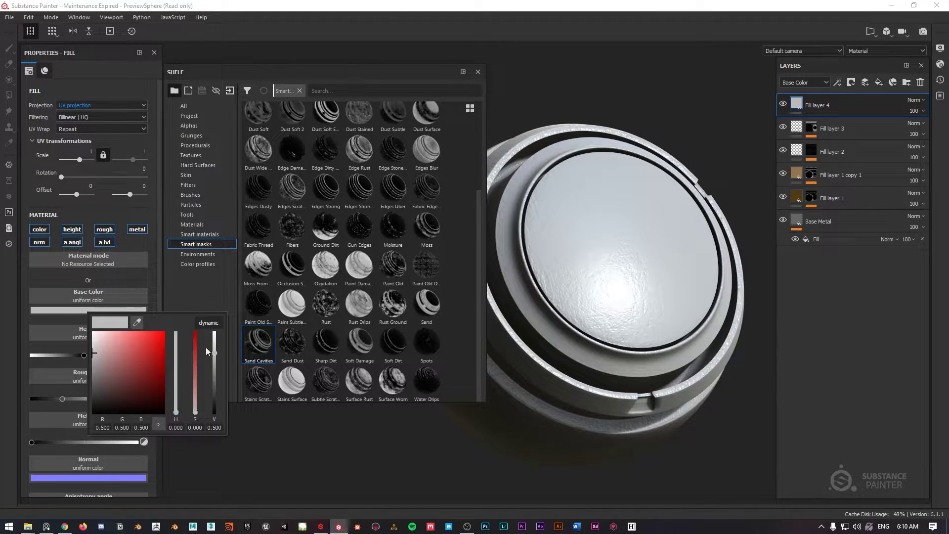
{"action": "mouse_move", "coordinate": [177, 364]}
{"action": "left_mouse_down"}
{"action": "mouse_move", "coordinate": [176, 344]}
{"action": "mouse_move", "coordinate": [160, 354]}
{"action": "left_mouse_up"}
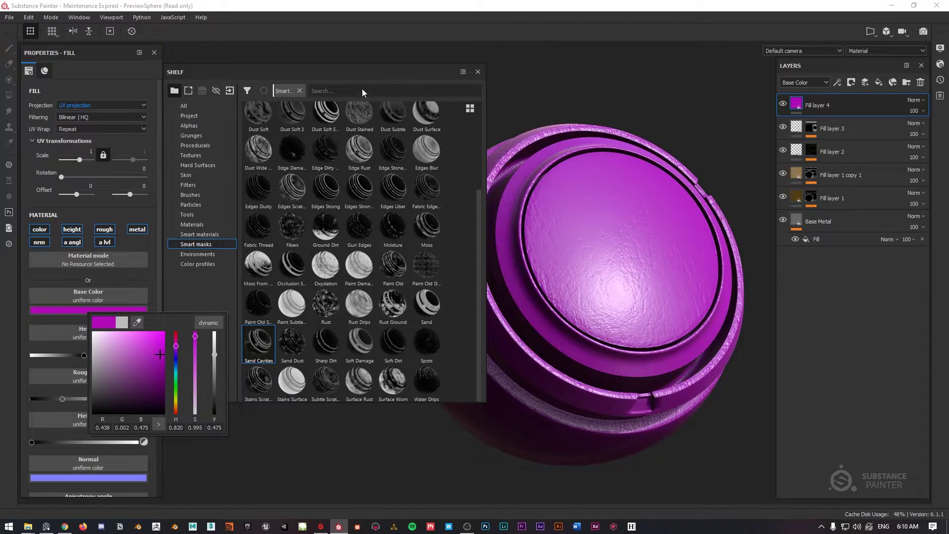
{"action": "left_click", "coordinate": [361, 73]}
Apply the Cavity Rust smart mask to Fill layer 4 and inspect the masked cavities from several angles
{"action": "scroll", "coordinate": [306, 271], "scroll_direction": "up", "scroll_amount": 3}
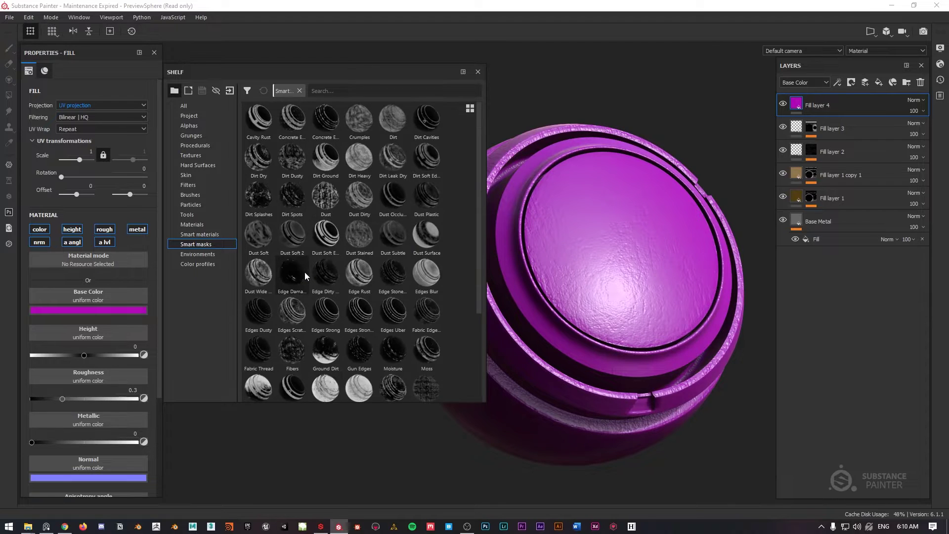
{"action": "mouse_move", "coordinate": [264, 132]}
{"action": "left_mouse_down"}
{"action": "mouse_move", "coordinate": [771, 118]}
{"action": "mouse_move", "coordinate": [811, 105]}
{"action": "left_mouse_up"}
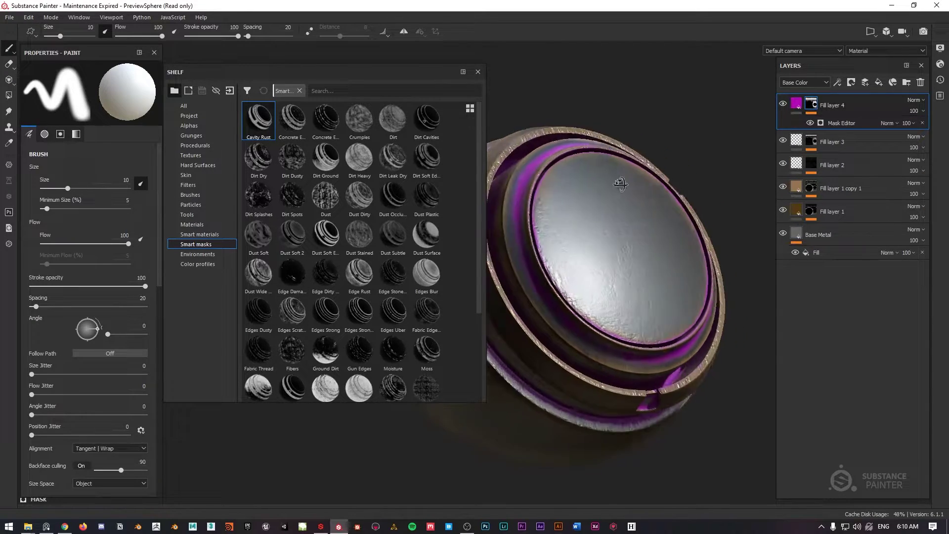
{"action": "right_click_drag", "start_coordinate": [587, 179], "coordinate": [594, 204], "text": "alt"}
{"action": "mouse_move", "coordinate": [594, 203]}
{"action": "left_mouse_down", "text": "alt"}
{"action": "mouse_move", "coordinate": [595, 195]}
{"action": "mouse_move", "coordinate": [477, 188]}
{"action": "mouse_move", "coordinate": [530, 180]}
{"action": "left_mouse_up", "text": "alt"}
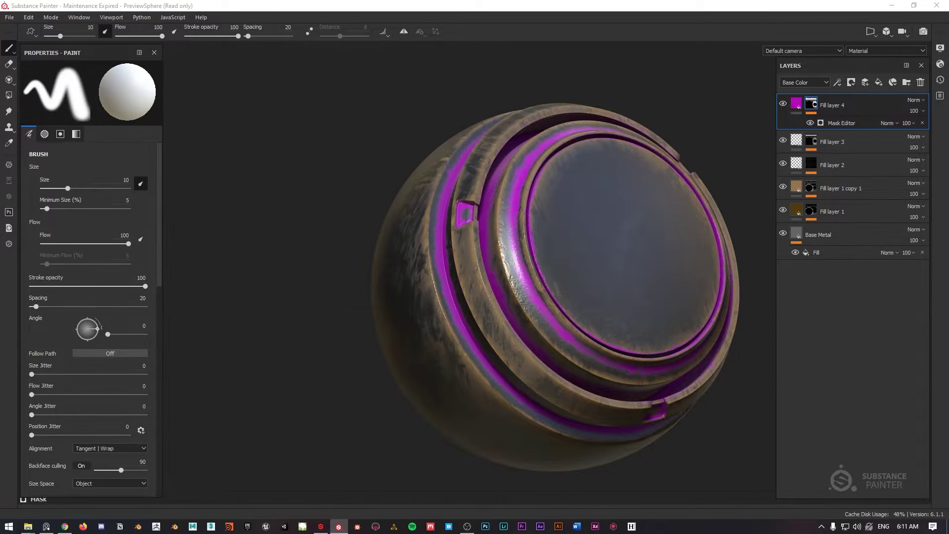
{"action": "mouse_move", "coordinate": [568, 204]}
{"action": "left_mouse_down", "text": "alt"}
{"action": "mouse_move", "coordinate": [444, 209]}
{"action": "mouse_move", "coordinate": [487, 214]}
{"action": "mouse_move", "coordinate": [443, 207]}
{"action": "mouse_move", "coordinate": [536, 212]}
{"action": "mouse_move", "coordinate": [421, 207]}
{"action": "left_mouse_up", "text": "alt"}
Change Fill layer 4's base color to orange with a hue of 0.060, and inspect the rusted cavities up close
{"action": "left_click", "coordinate": [796, 103]}
{"action": "left_click", "coordinate": [81, 311]}
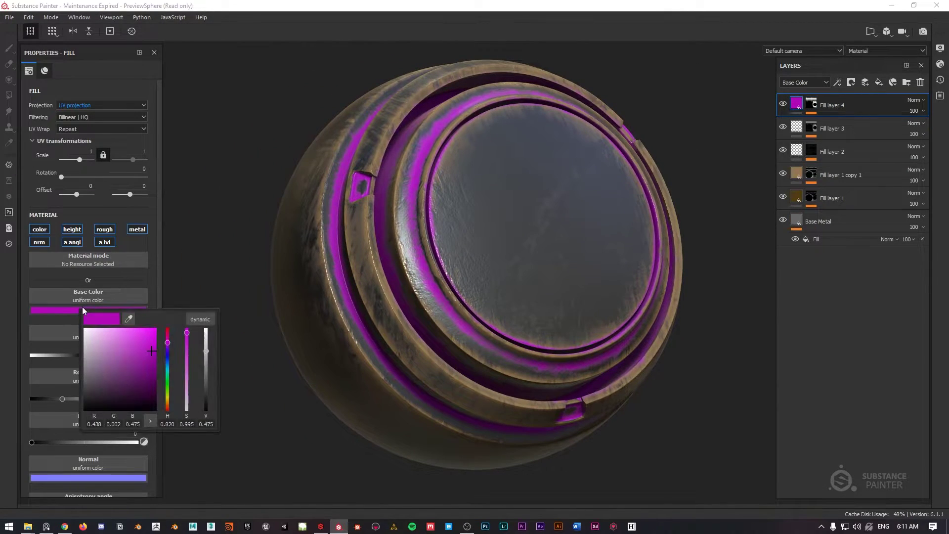
{"action": "left_click", "coordinate": [168, 406]}
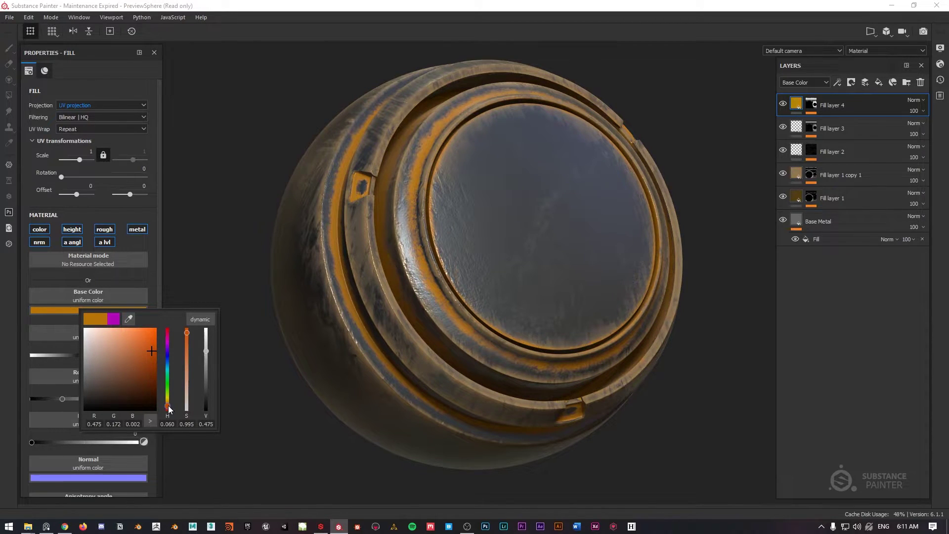
{"action": "left_click", "coordinate": [417, 214]}
{"action": "left_click_drag", "start_coordinate": [417, 214], "coordinate": [445, 188], "text": "alt"}
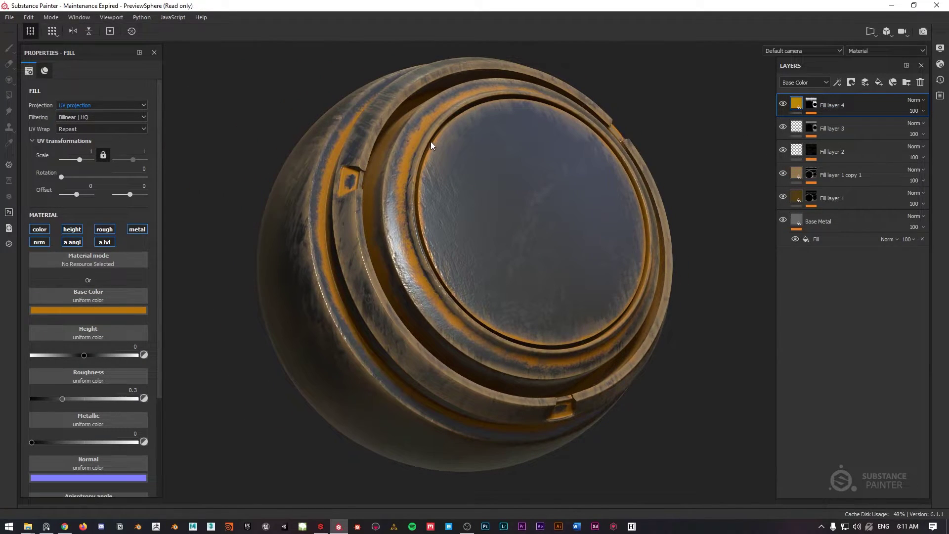
{"action": "scroll", "coordinate": [431, 141], "scroll_direction": "up", "scroll_amount": 1}
{"action": "scroll", "coordinate": [438, 144], "scroll_direction": "down", "scroll_amount": 1}
{"action": "scroll", "coordinate": [410, 149], "scroll_direction": "up", "scroll_amount": 2}
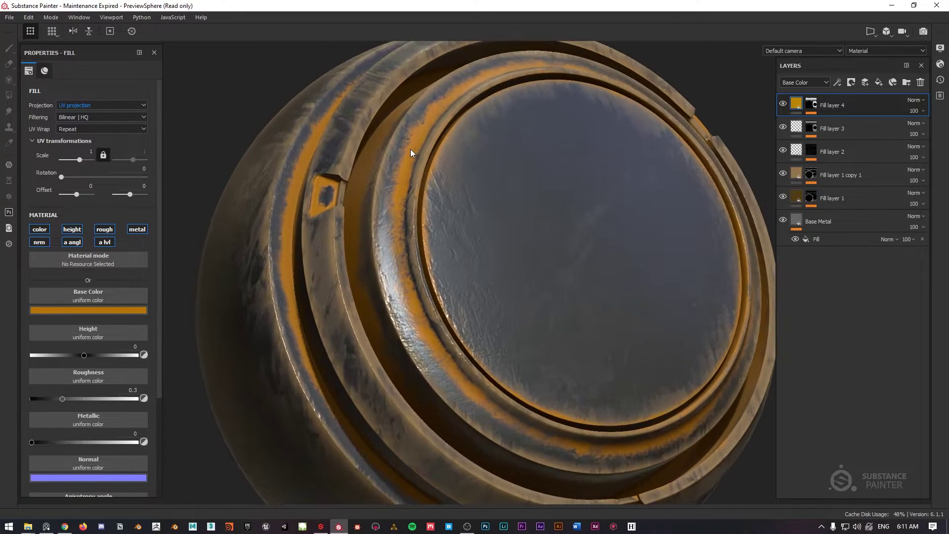
{"action": "scroll", "coordinate": [410, 150], "scroll_direction": "up", "scroll_amount": 1}
{"action": "left_click_drag", "start_coordinate": [399, 144], "coordinate": [446, 146], "text": "alt"}
{"action": "scroll", "coordinate": [433, 176], "scroll_direction": "down", "scroll_amount": 1}
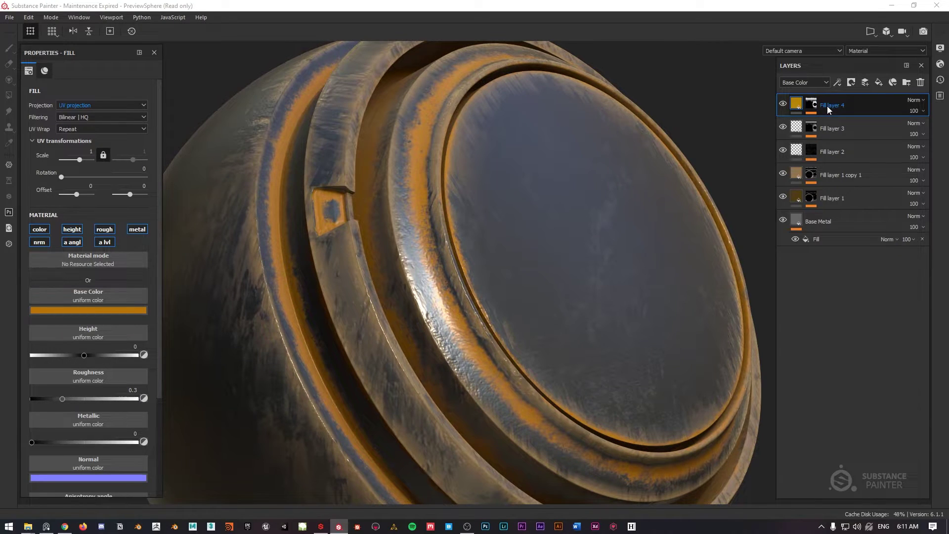
Duplicate Fill layer 4 and hide all layers above Fill layer 1
{"action": "key", "text": "ctrl+d"}
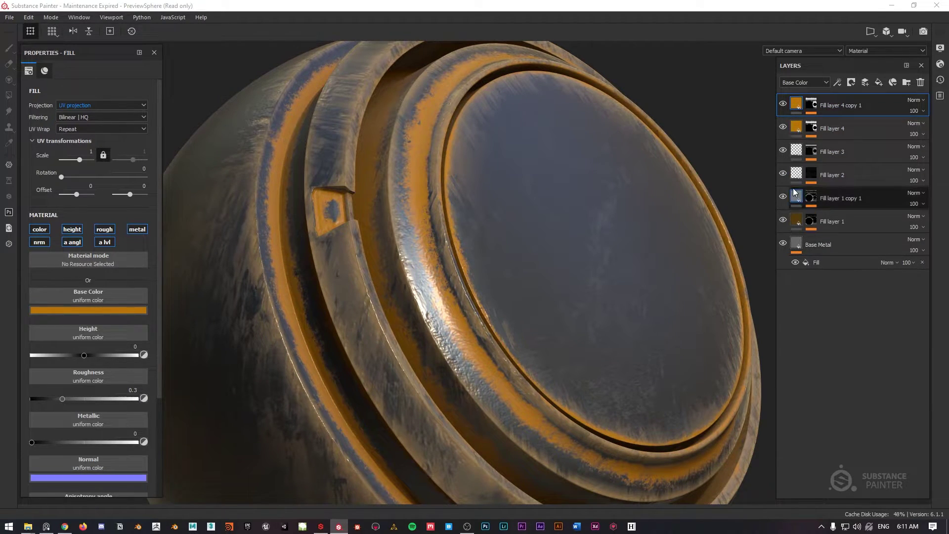
{"action": "left_click", "coordinate": [781, 197]}
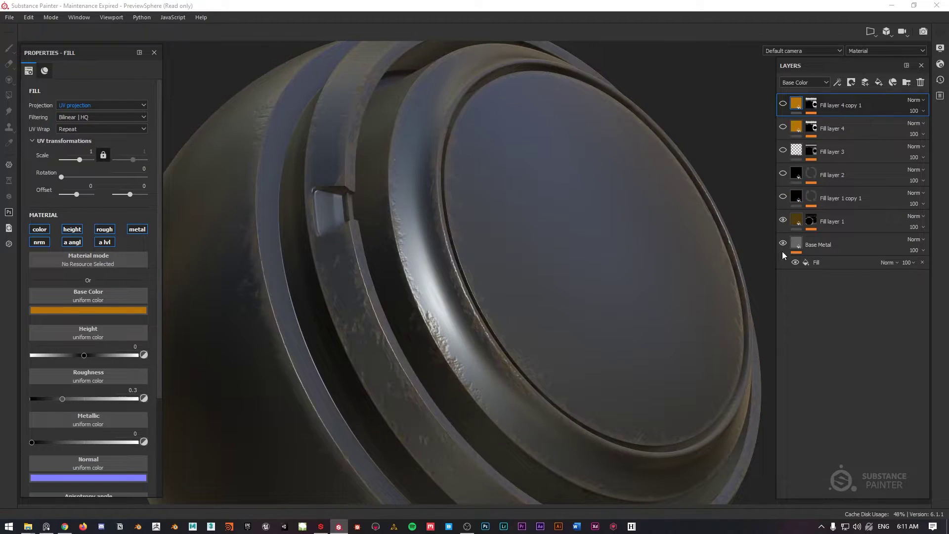
{"action": "left_click", "coordinate": [783, 221]}
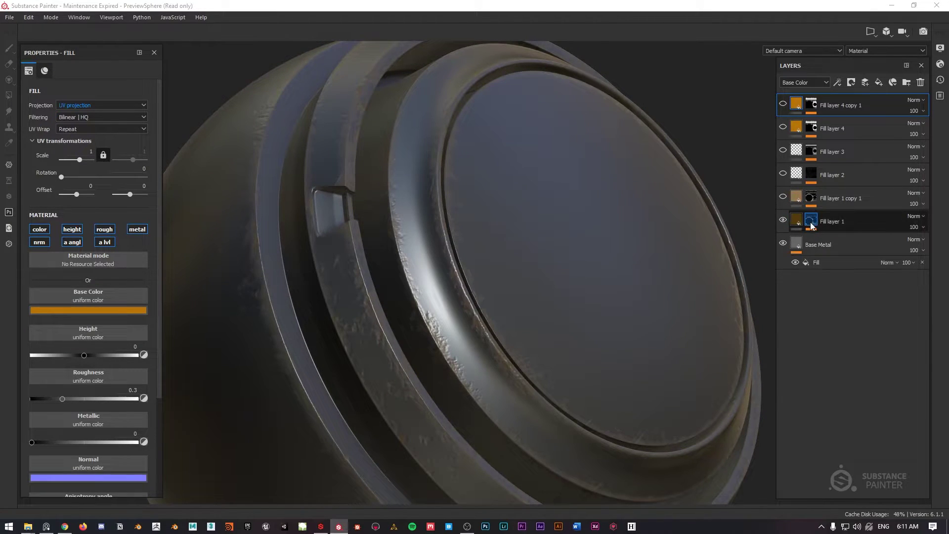
Rename Fill layer 1 as Edge Damage
{"action": "double_click", "coordinate": [835, 221]}
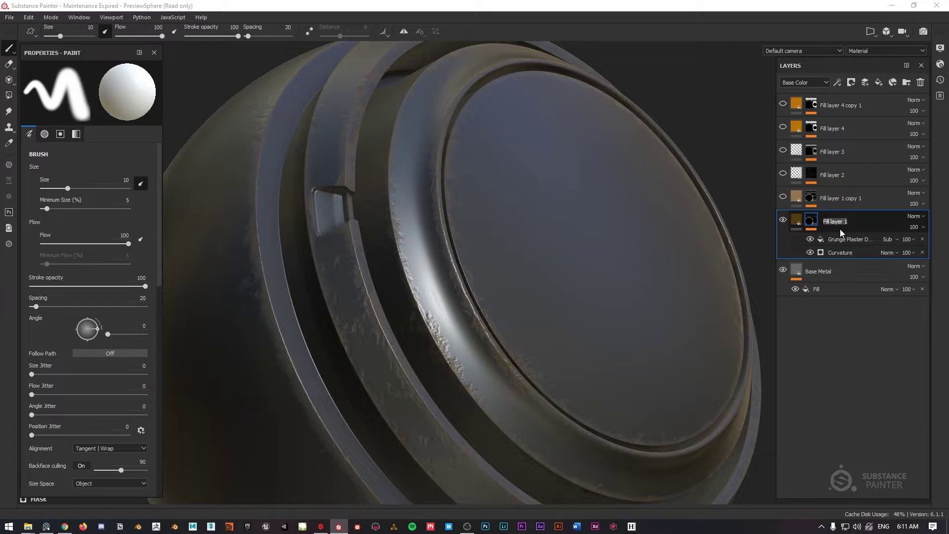
{"action": "type", "text": "Edge Damage"}
{"action": "key", "text": "Return"}
Show Fill layer 1 copy 1 again and rename it as Edge Cavity Damage
{"action": "left_click", "coordinate": [783, 198]}
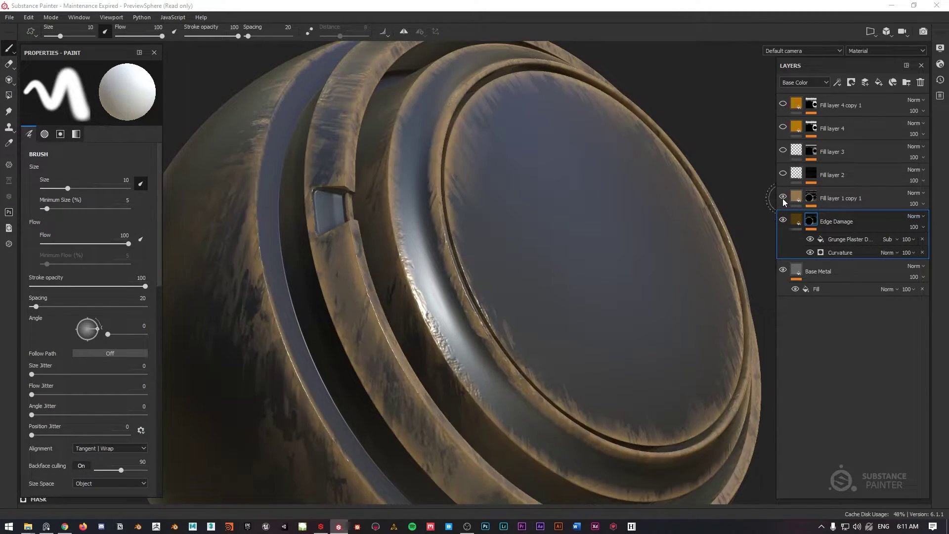
{"action": "double_click", "coordinate": [835, 198]}
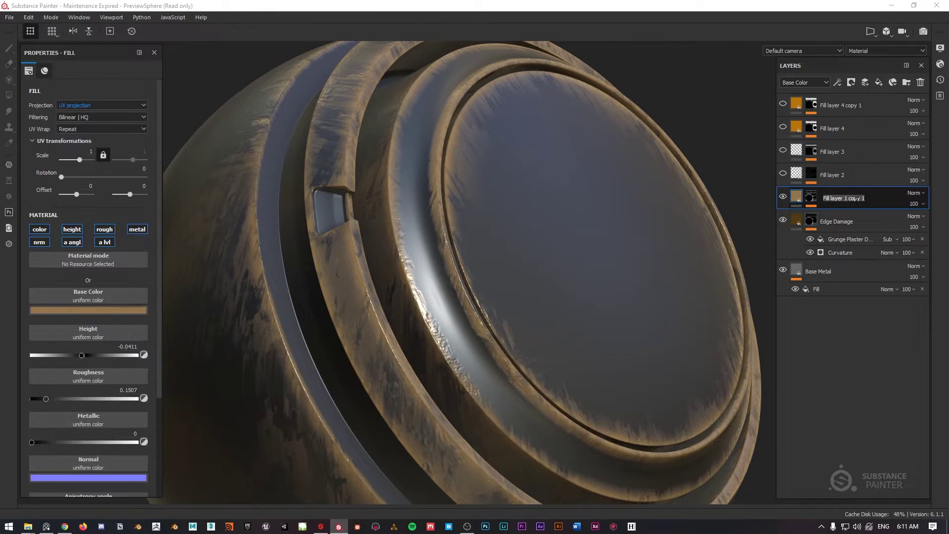
{"action": "type", "text": "Edge Cavity Damage"}
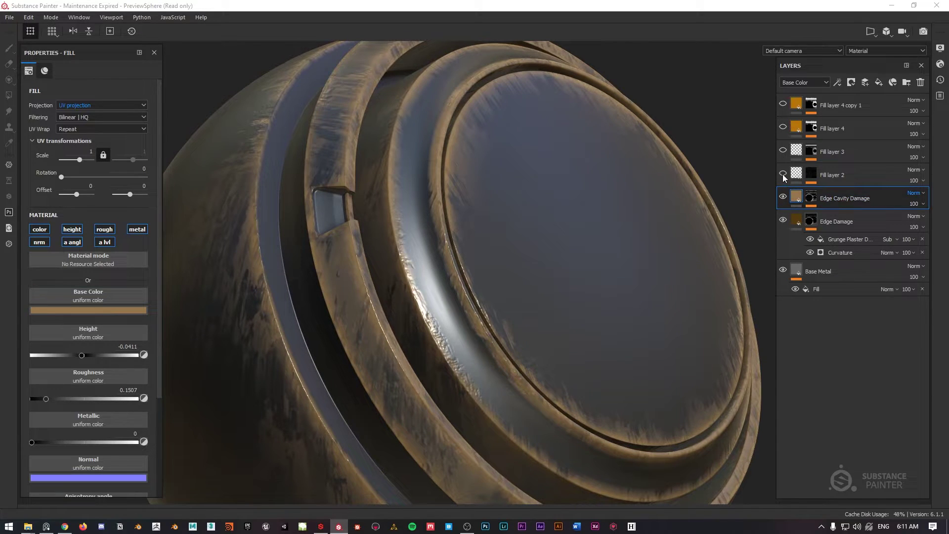
Show Fill layer 2 again and rename it as Surface Details
{"action": "left_click", "coordinate": [812, 176]}
{"action": "double_click", "coordinate": [829, 174]}
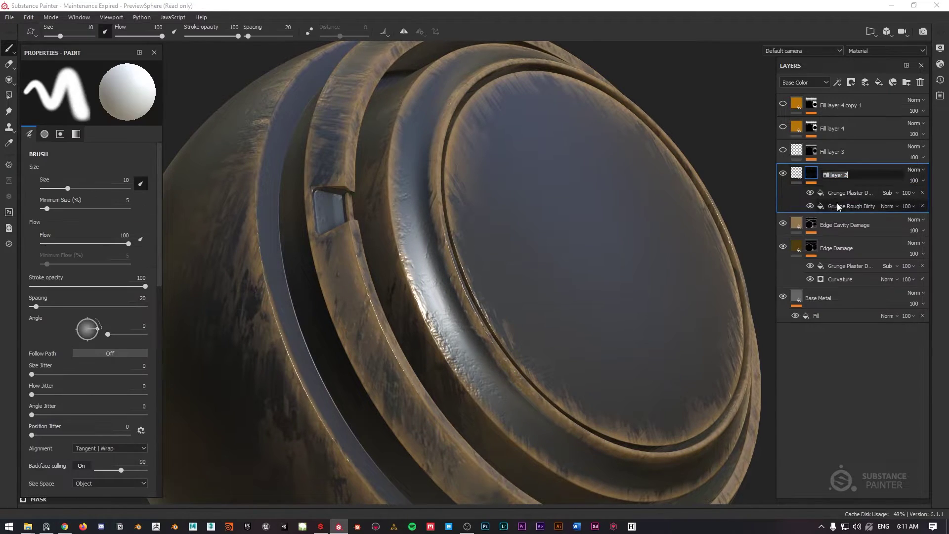
{"action": "type", "text": "Surface Details"}
{"action": "key", "text": "Return"}
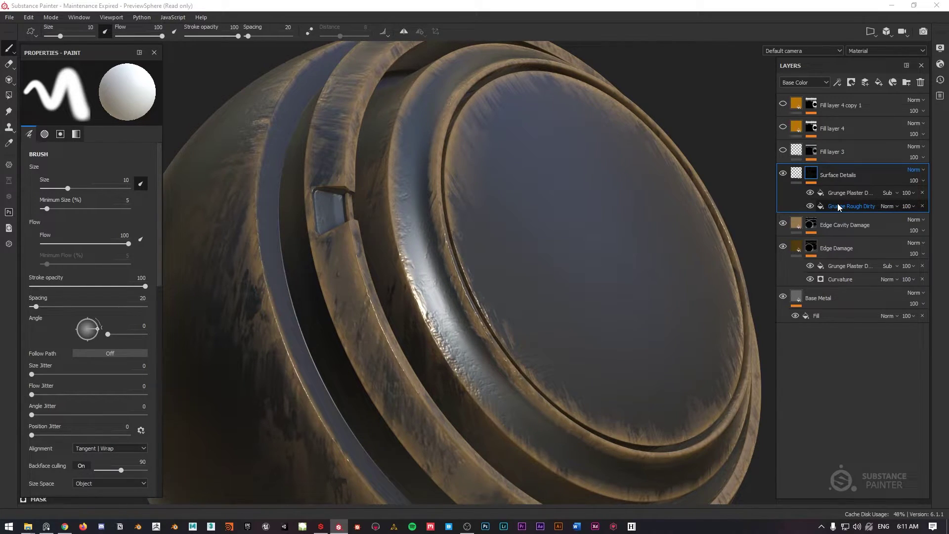
Show Fill layer 3 again and rename it as Surface Detail 2
{"action": "left_click", "coordinate": [784, 149]}
{"action": "double_click", "coordinate": [831, 152]}
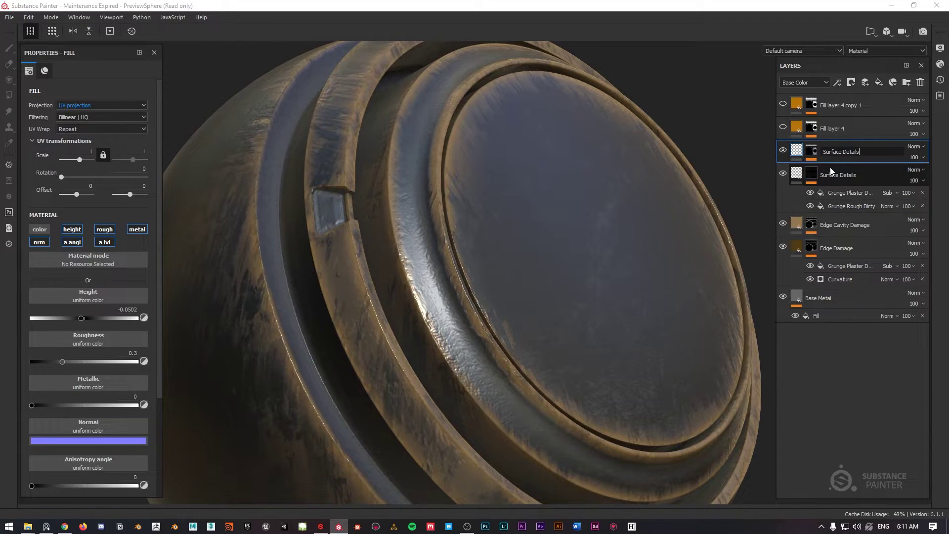
{"action": "type", "text": "Surface Detail 2"}
{"action": "key", "text": "Return"}
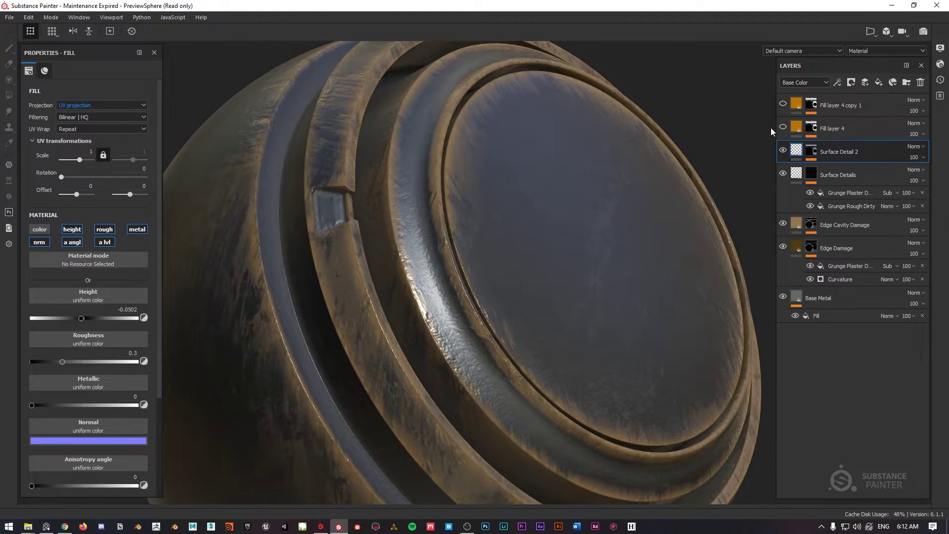
Show Fill layer 4 again and rename it as Cavity COlor
{"action": "left_click", "coordinate": [781, 125]}
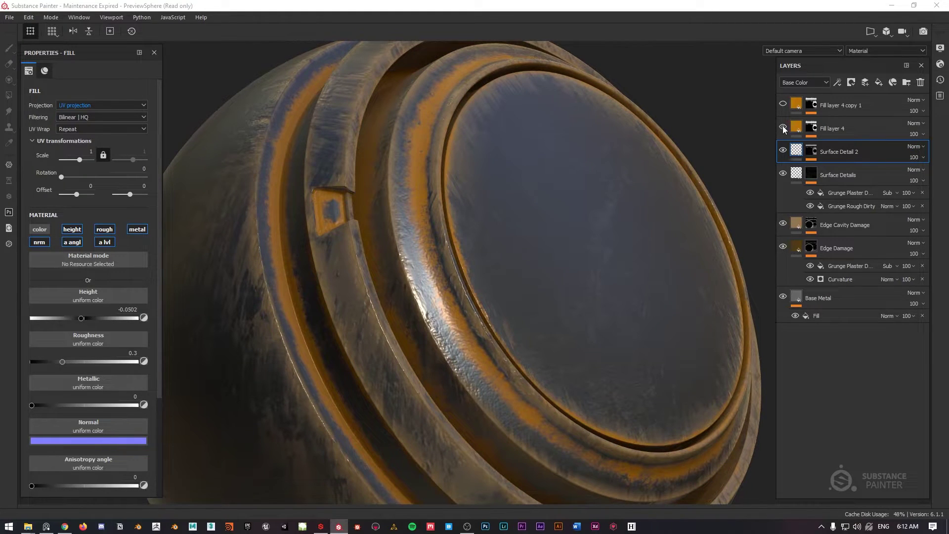
{"action": "double_click", "coordinate": [826, 127]}
{"action": "type", "text": "Cav"}
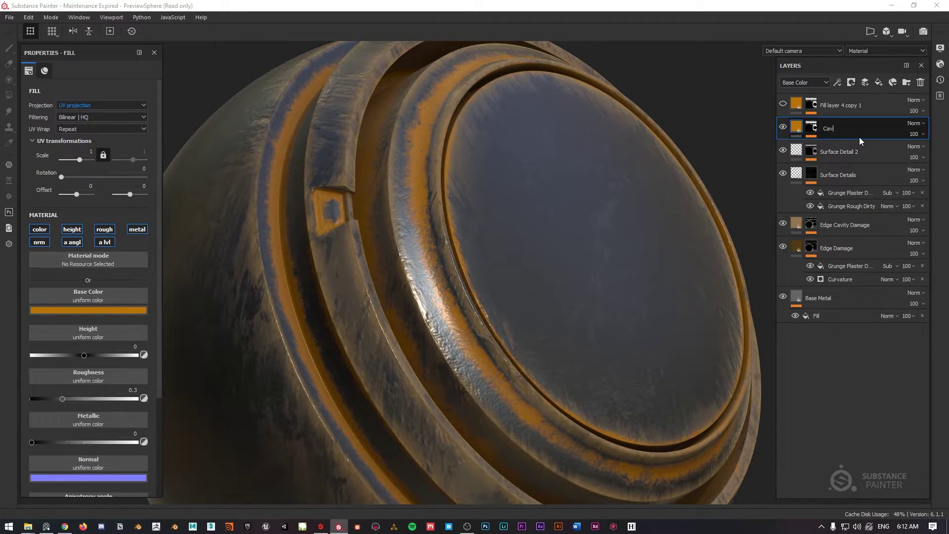
{"action": "type", "text": "ity COlor"}
{"action": "key", "text": "Return"}
Show Fill layer 4 copy 1 again and rename it as Cavity COlor 2
{"action": "double_click", "coordinate": [830, 108]}
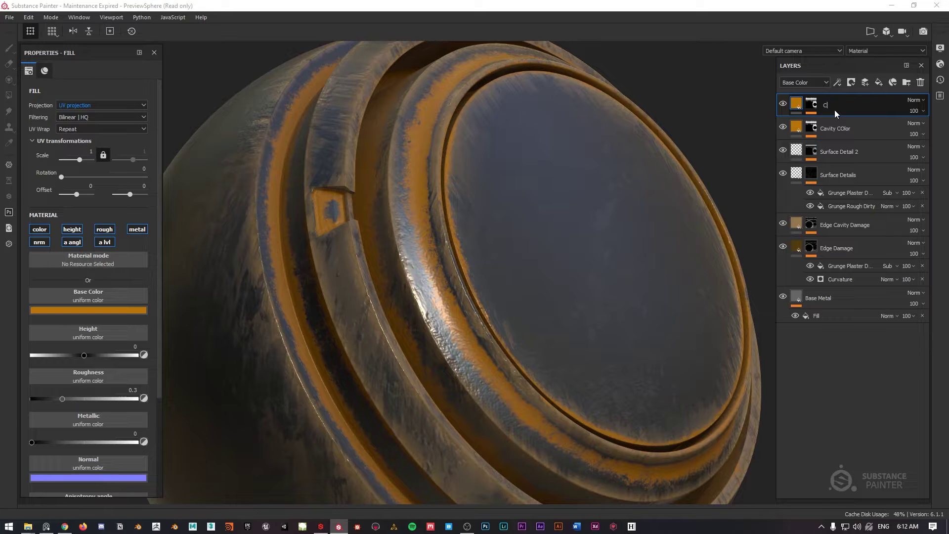
{"action": "type", "text": "Cavity COlor 2"}
{"action": "key", "text": "Return"}
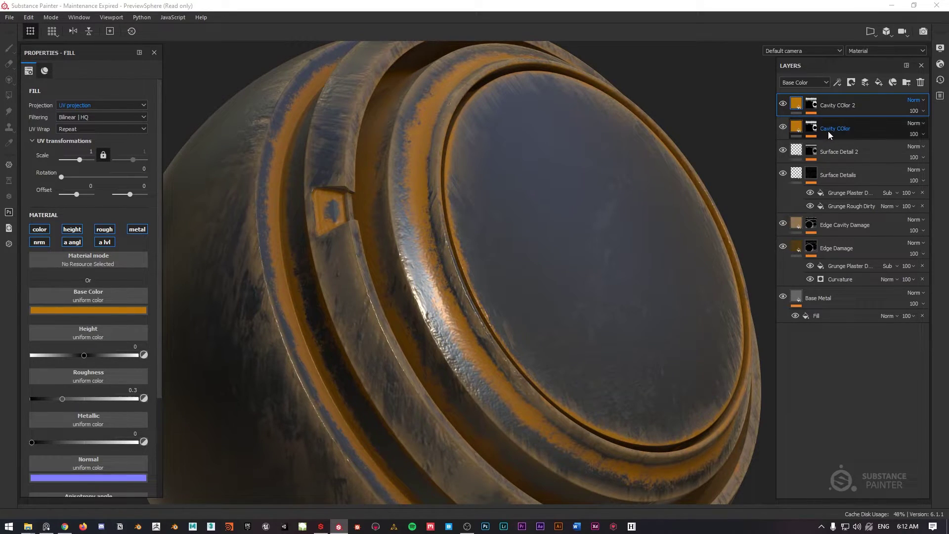
Correct the spelling of the two cavity layer names to Cavity Color 2 and Cavity Color
{"action": "double_click", "coordinate": [850, 105]}
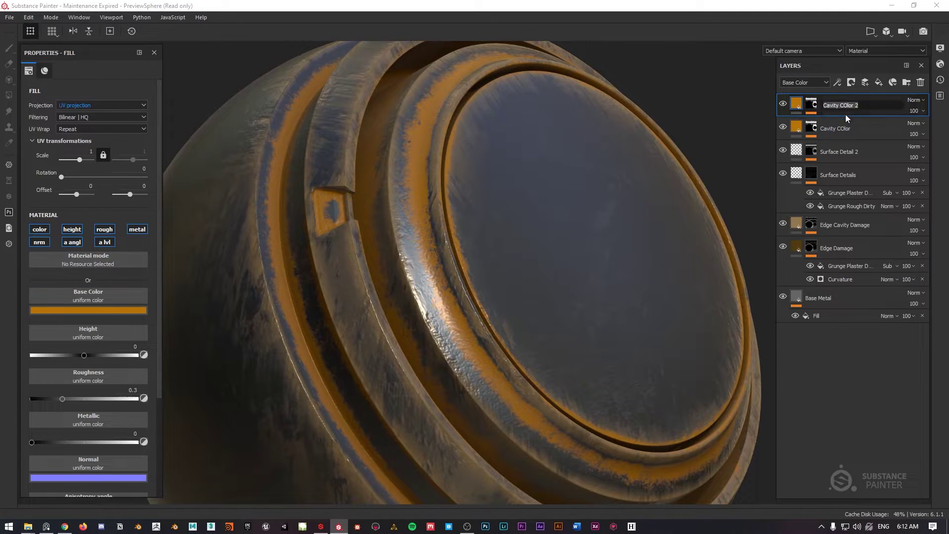
{"action": "type", "text": "Cavity CClor 2"}
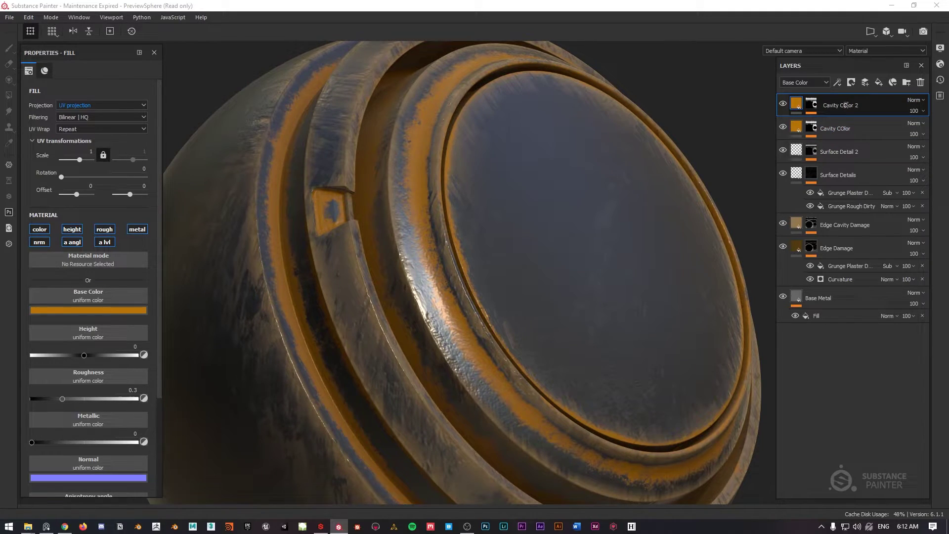
{"action": "key", "text": "Return"}
{"action": "left_click", "coordinate": [842, 130]}
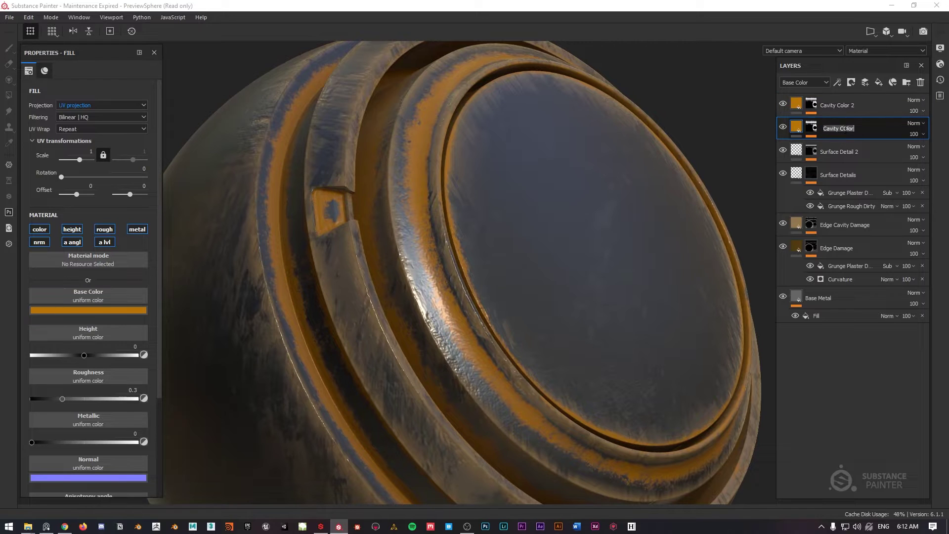
Move Cavity Color 2 below Cavity Color and darken its base color to brown with RGB 0.228, 0.087, 0.008
{"action": "left_click_drag", "start_coordinate": [849, 112], "coordinate": [850, 135]}
{"action": "left_click", "coordinate": [93, 310]}
{"action": "left_click_drag", "start_coordinate": [163, 355], "coordinate": [155, 370]}
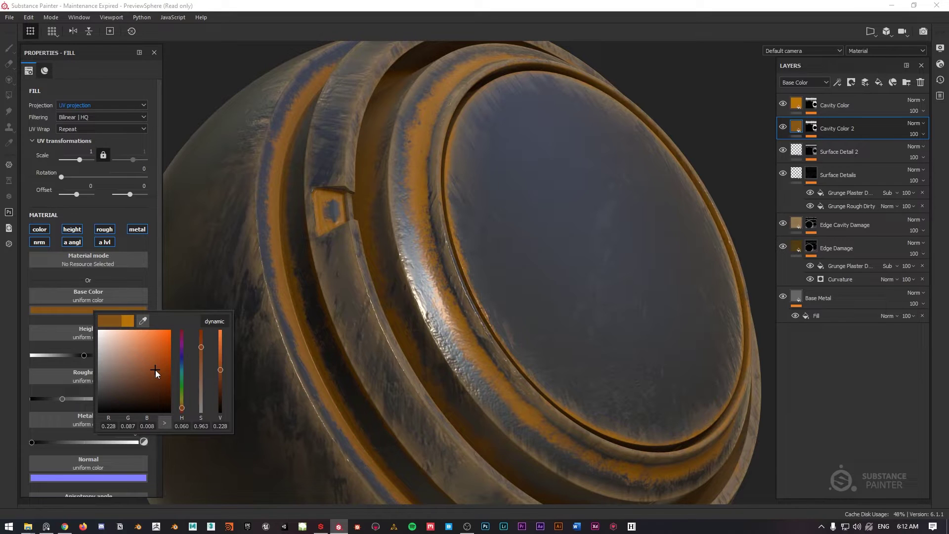
In the Cavity Color layer's Mask Editor, set Global Balance to 0.45 and Global Contrast to 0.86
{"action": "left_click", "coordinate": [813, 107]}
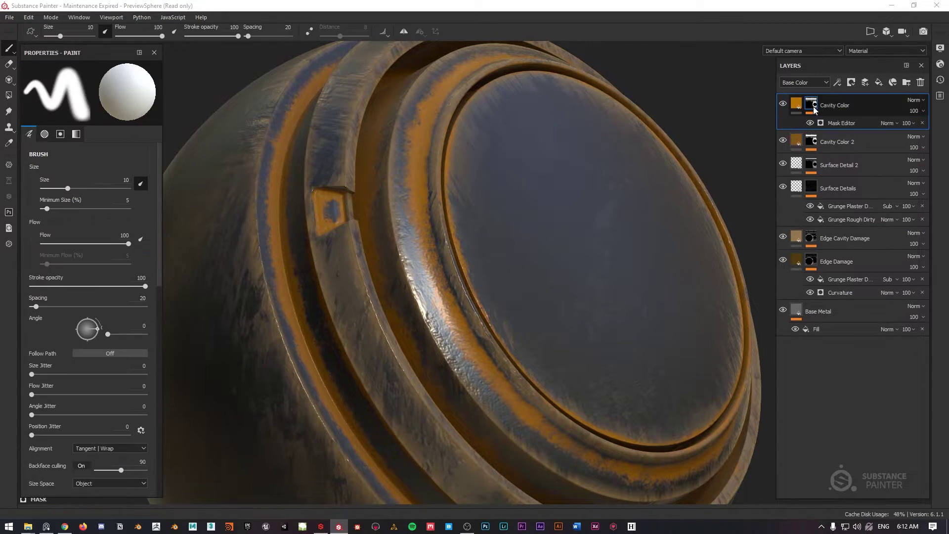
{"action": "left_click", "coordinate": [850, 123]}
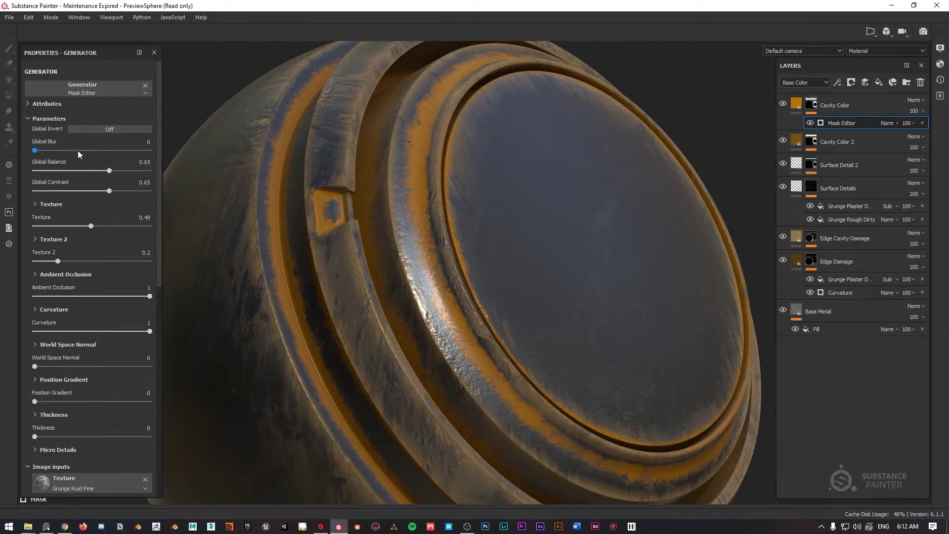
{"action": "left_click_drag", "start_coordinate": [109, 170], "coordinate": [86, 177]}
{"action": "left_click_drag", "start_coordinate": [297, 148], "coordinate": [152, 189], "text": "alt"}
{"action": "scroll", "coordinate": [153, 188], "scroll_direction": "down", "scroll_amount": 2}
{"action": "scroll", "coordinate": [351, 161], "scroll_direction": "up", "scroll_amount": 3}
{"action": "left_click_drag", "start_coordinate": [350, 161], "coordinate": [238, 178], "text": "alt"}
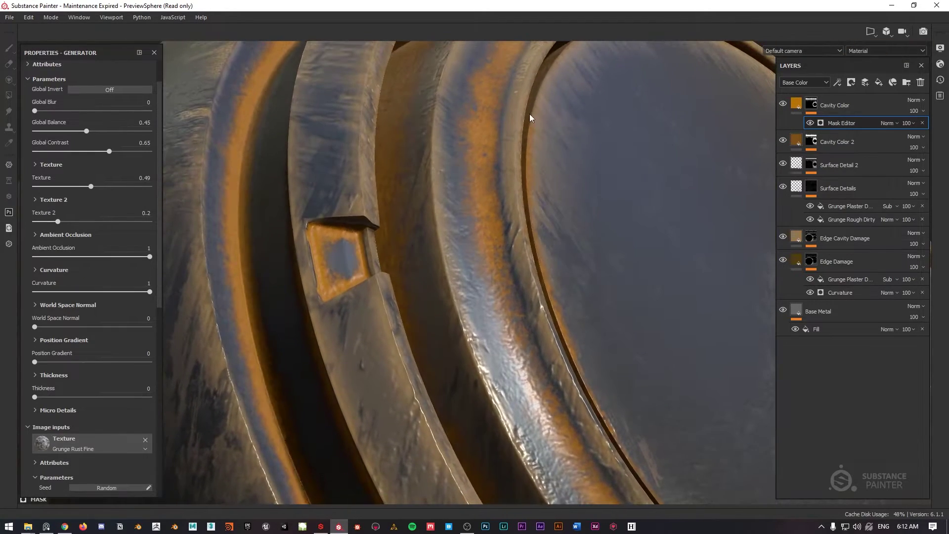
{"action": "left_click_drag", "start_coordinate": [112, 153], "coordinate": [132, 144]}
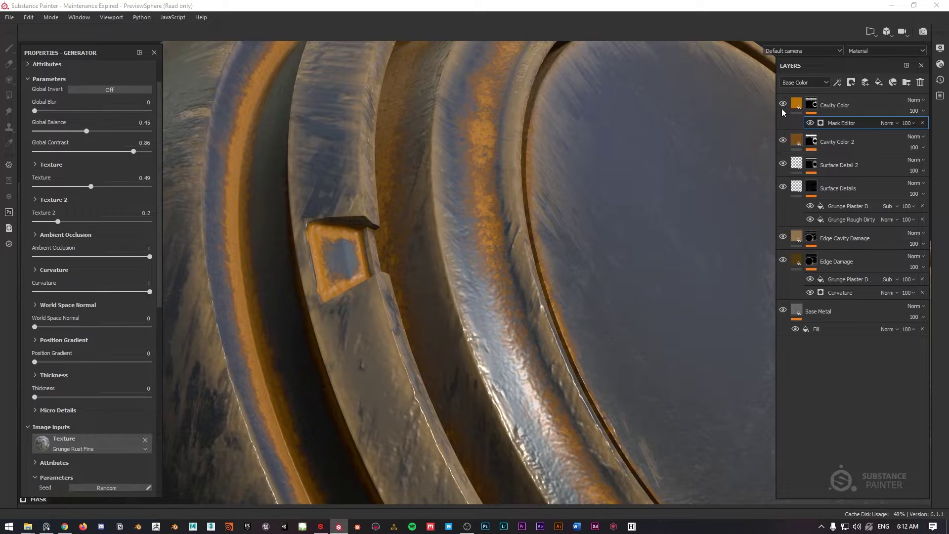
{"action": "scroll", "coordinate": [481, 170], "scroll_direction": "down", "scroll_amount": 3}
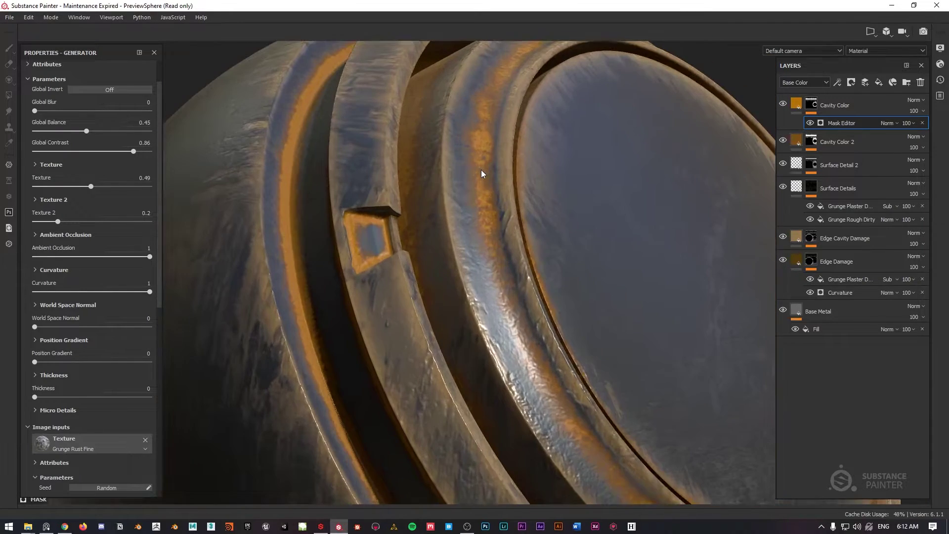
{"action": "scroll", "coordinate": [489, 153], "scroll_direction": "up", "scroll_amount": 4}
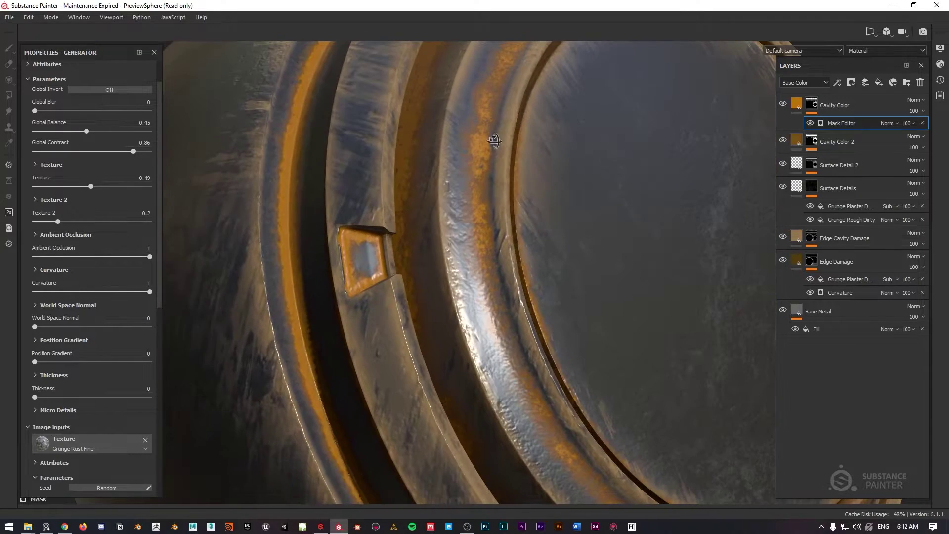
Toggle the visibility of Cavity Color and Cavity Color 2 off and on to compare their rust contributions
{"action": "left_click", "coordinate": [782, 103]}
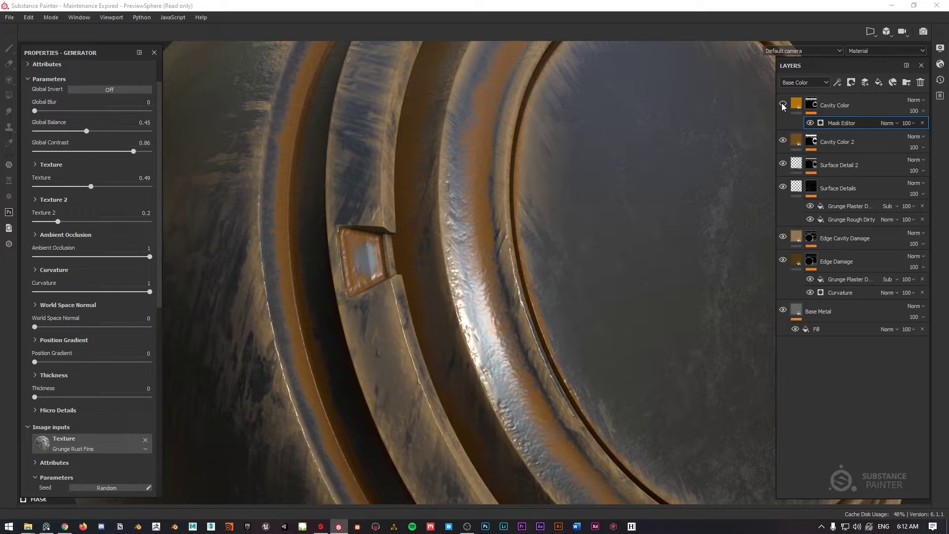
{"action": "left_click", "coordinate": [783, 141]}
{"action": "left_click", "coordinate": [783, 140]}
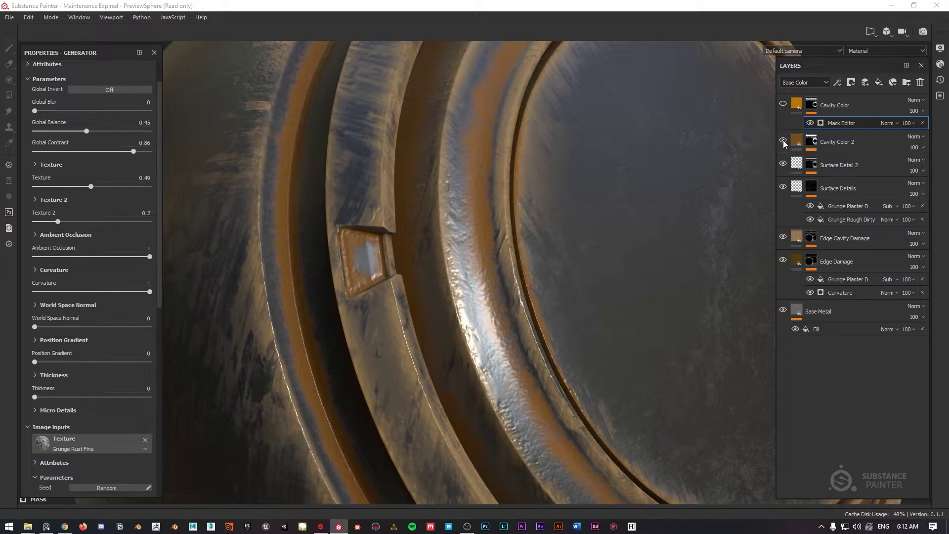
{"action": "left_click", "coordinate": [783, 103]}
{"action": "scroll", "coordinate": [663, 159], "scroll_direction": "down", "scroll_amount": 6}
{"action": "left_click_drag", "start_coordinate": [591, 151], "coordinate": [474, 178], "text": "alt"}
{"action": "scroll", "coordinate": [470, 169], "scroll_direction": "up", "scroll_amount": 5}
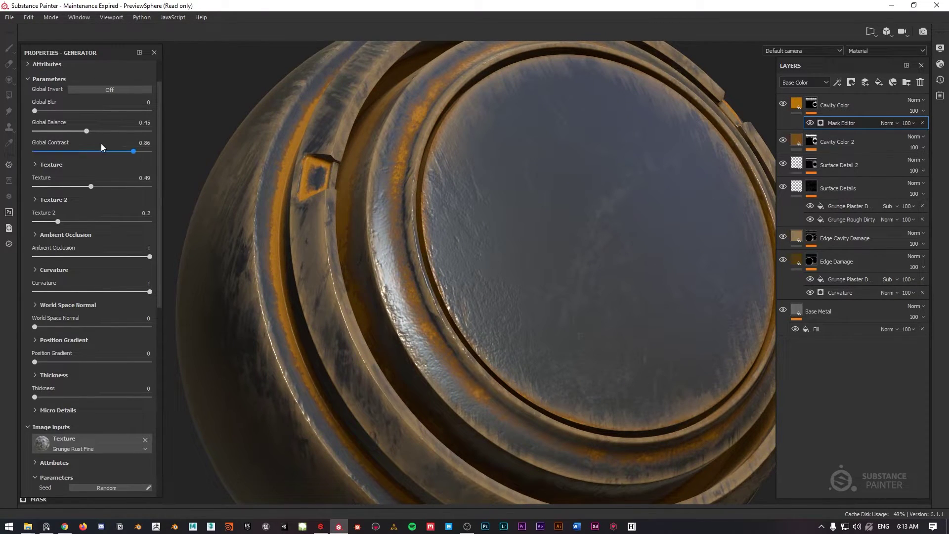
Set the Cavity Color mask's Global Balance to 0.52 and Global Contrast to 0.92, and inspect the rust on the sphere
{"action": "left_click_drag", "start_coordinate": [86, 131], "coordinate": [89, 131]}
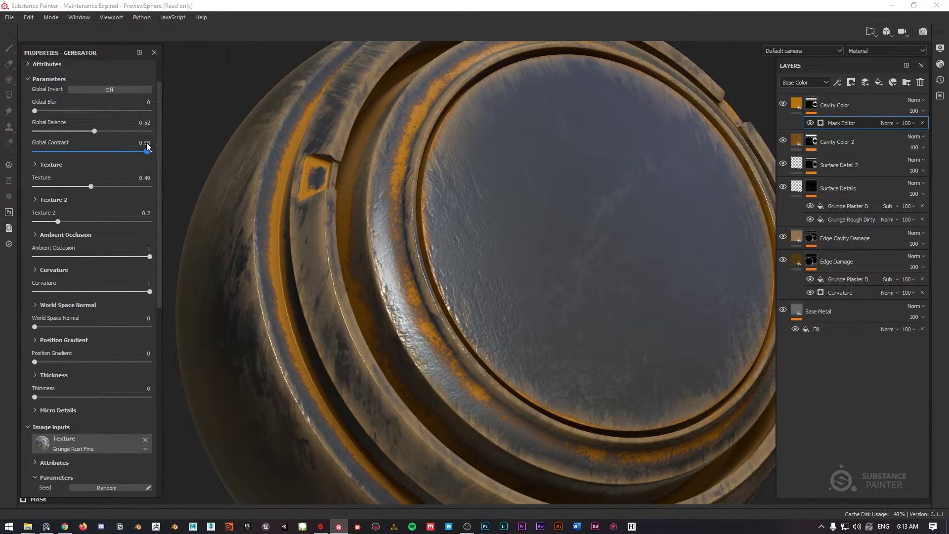
{"action": "left_click_drag", "start_coordinate": [142, 145], "coordinate": [140, 144]}
{"action": "scroll", "coordinate": [474, 158], "scroll_direction": "down", "scroll_amount": 5}
{"action": "left_click_drag", "start_coordinate": [475, 158], "coordinate": [432, 121], "text": "alt"}
{"action": "scroll", "coordinate": [444, 109], "scroll_direction": "up", "scroll_amount": 8}
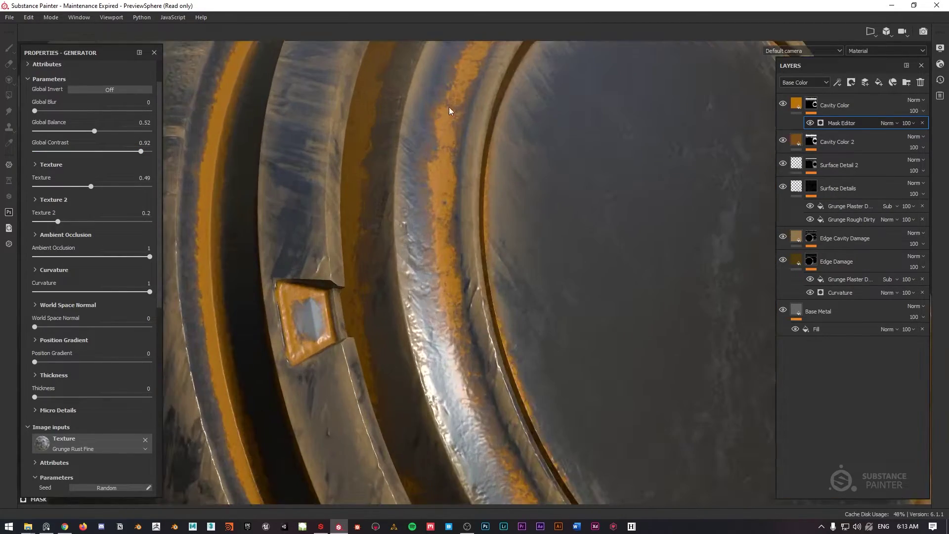
{"action": "scroll", "coordinate": [449, 146], "scroll_direction": "down", "scroll_amount": 8}
{"action": "left_click_drag", "start_coordinate": [497, 173], "coordinate": [467, 166], "text": "alt"}
{"action": "scroll", "coordinate": [475, 157], "scroll_direction": "up", "scroll_amount": 3}
{"action": "left_click_drag", "start_coordinate": [559, 144], "coordinate": [474, 148], "text": "alt"}
{"action": "scroll", "coordinate": [475, 148], "scroll_direction": "down", "scroll_amount": 3}
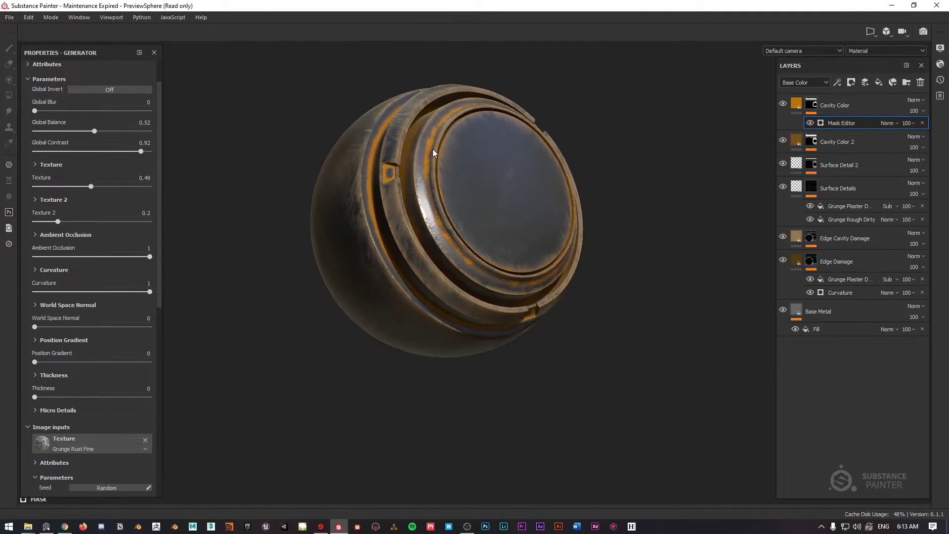
{"action": "key", "text": "f"}
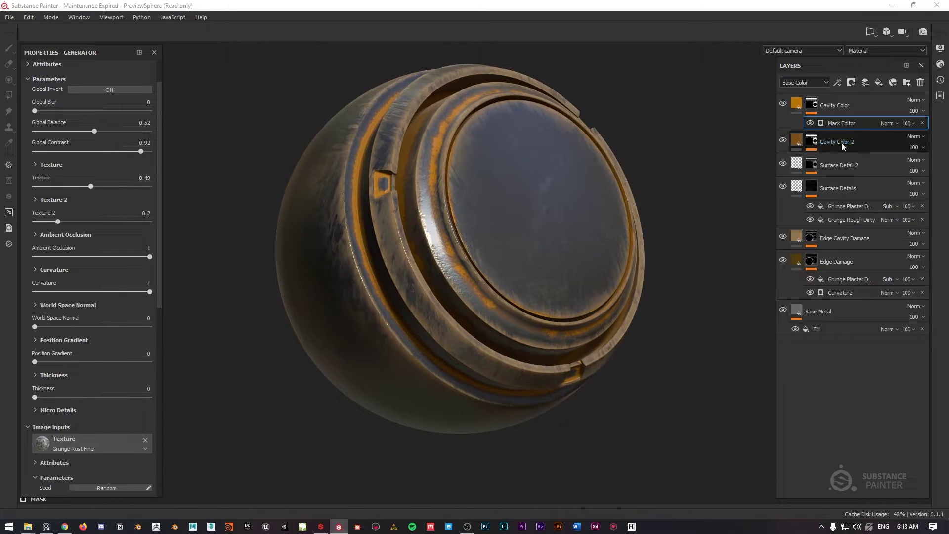
Compare the masks of Cavity Color 2 and Cavity Color in the black-and-white mask view
{"action": "key", "text": "ctrl+c"}
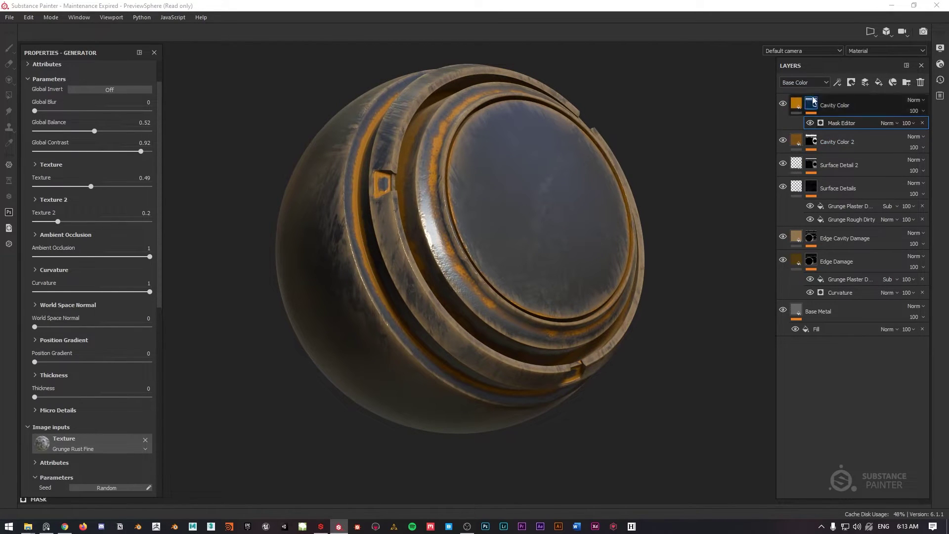
{"action": "left_click", "coordinate": [840, 142]}
{"action": "key", "text": "ctrl+v"}
{"action": "left_click", "coordinate": [811, 142], "text": "alt"}
{"action": "scroll", "coordinate": [446, 159], "scroll_direction": "up", "scroll_amount": 2}
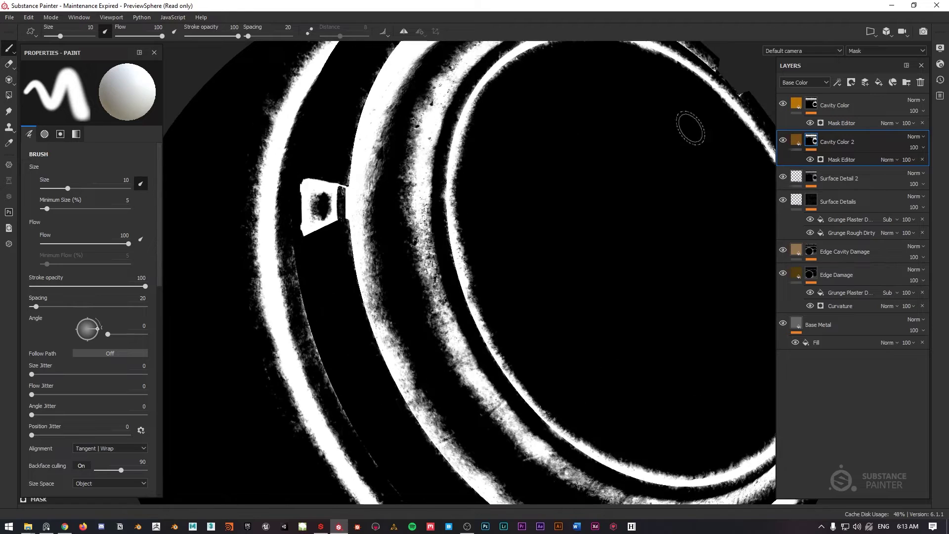
{"action": "left_click", "coordinate": [813, 107]}
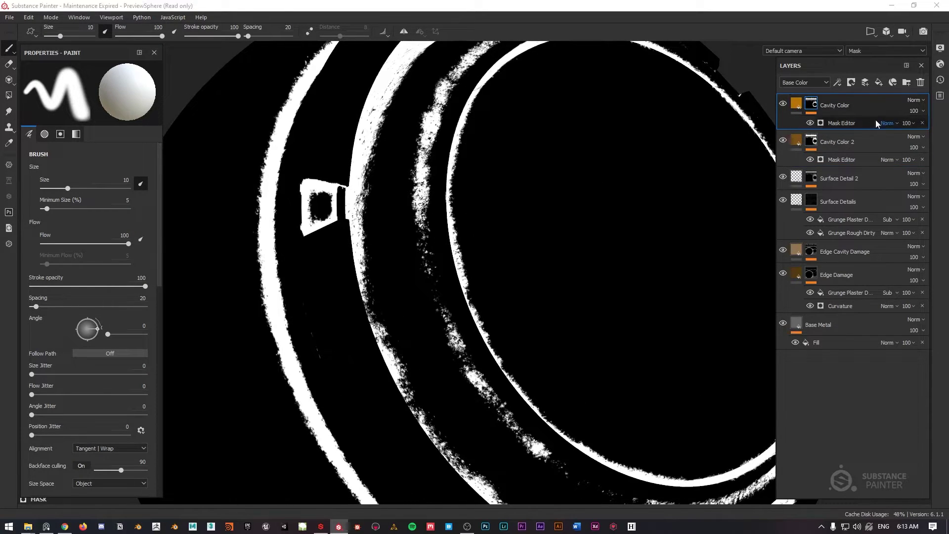
{"action": "left_click", "coordinate": [815, 140]}
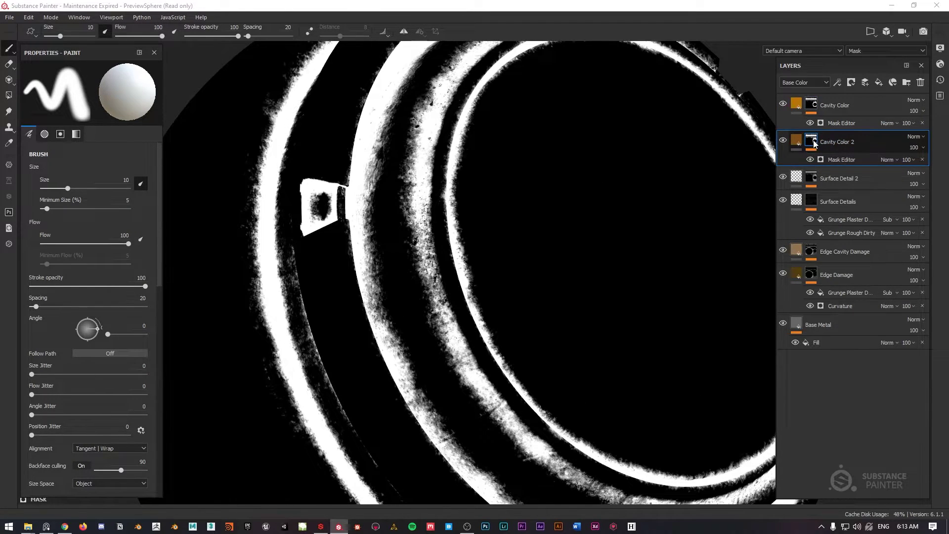
{"action": "left_click", "coordinate": [812, 108]}
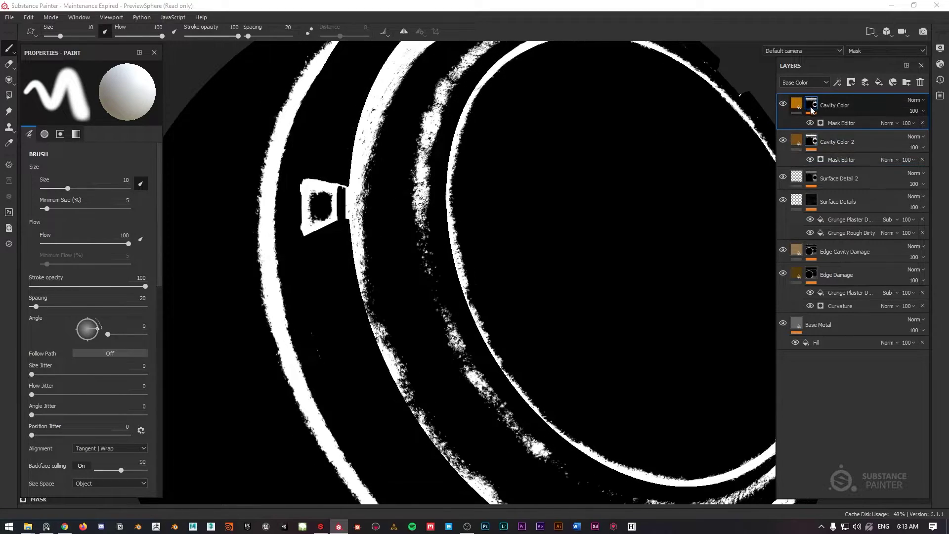
{"action": "scroll", "coordinate": [398, 176], "scroll_direction": "down", "scroll_amount": 5}
{"action": "mouse_move", "coordinate": [419, 185]}
{"action": "left_mouse_down", "text": "alt"}
{"action": "mouse_move", "coordinate": [606, 157]}
{"action": "mouse_move", "coordinate": [425, 180]}
{"action": "left_mouse_up", "text": "alt"}
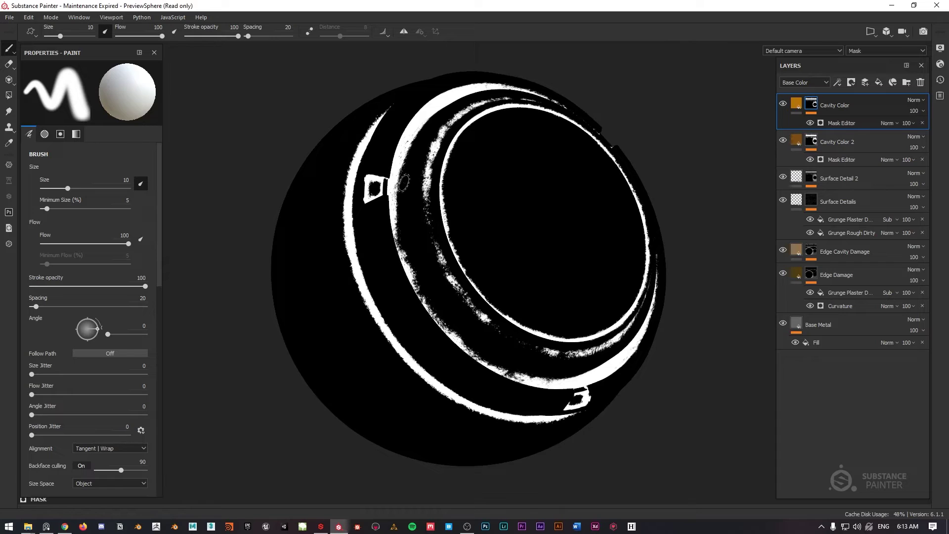
Return to the full material view and inspect the layered rust on the sphere from several angles
{"action": "key", "text": "m"}
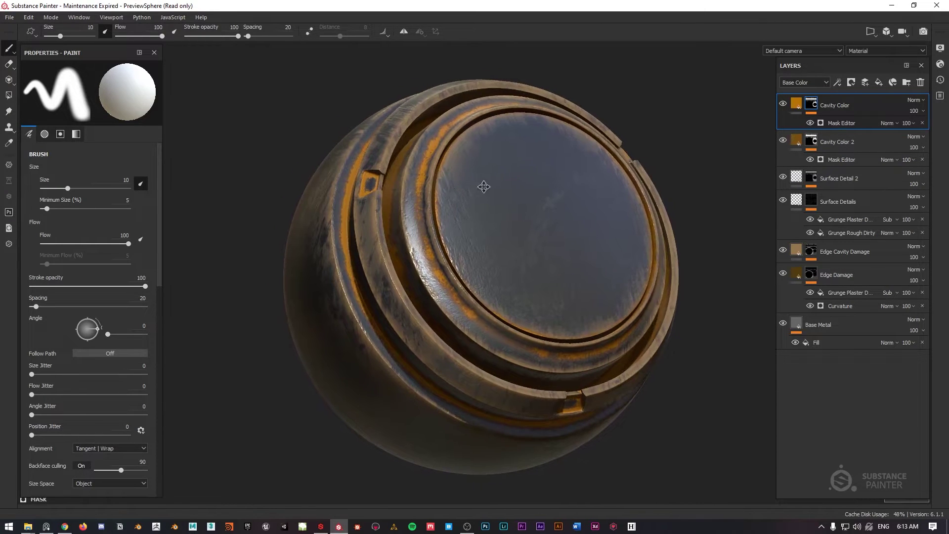
{"action": "mouse_move", "coordinate": [489, 187]}
{"action": "left_mouse_down", "text": "alt"}
{"action": "mouse_move", "coordinate": [527, 186]}
{"action": "mouse_move", "coordinate": [401, 188]}
{"action": "left_mouse_up", "text": "alt"}
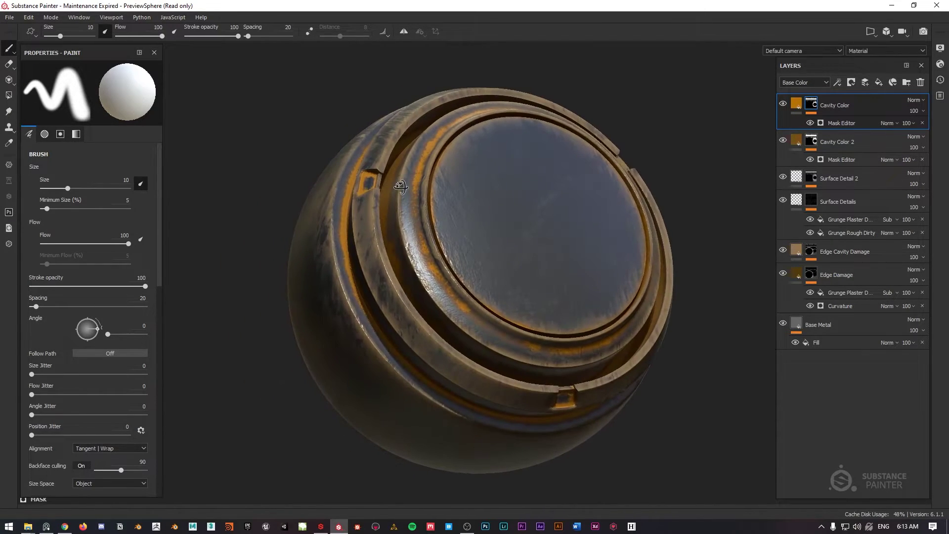
{"action": "mouse_move", "coordinate": [501, 185]}
{"action": "left_mouse_down", "text": "alt"}
{"action": "mouse_move", "coordinate": [514, 188]}
{"action": "mouse_move", "coordinate": [425, 198]}
{"action": "mouse_move", "coordinate": [588, 186]}
{"action": "left_mouse_up", "text": "alt"}
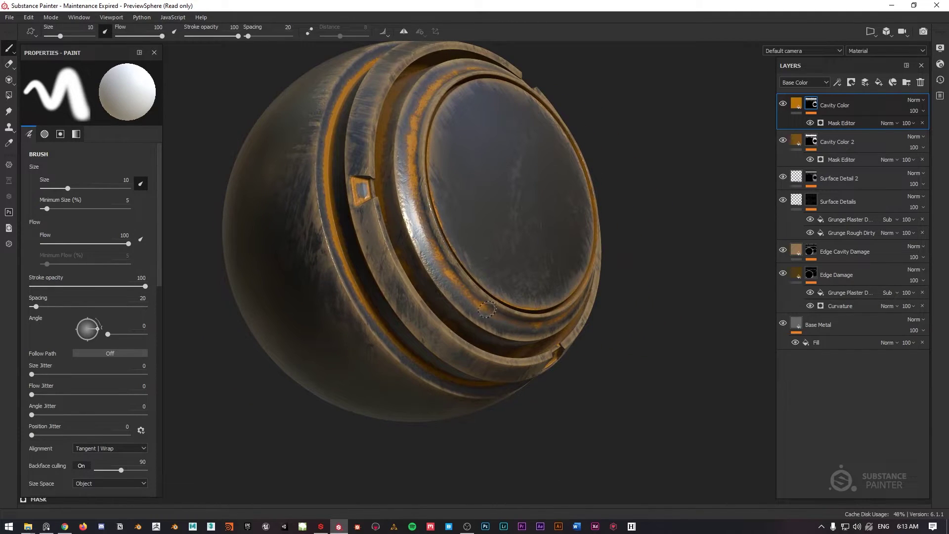
{"action": "left_click_drag", "start_coordinate": [514, 164], "coordinate": [415, 141], "text": "alt"}
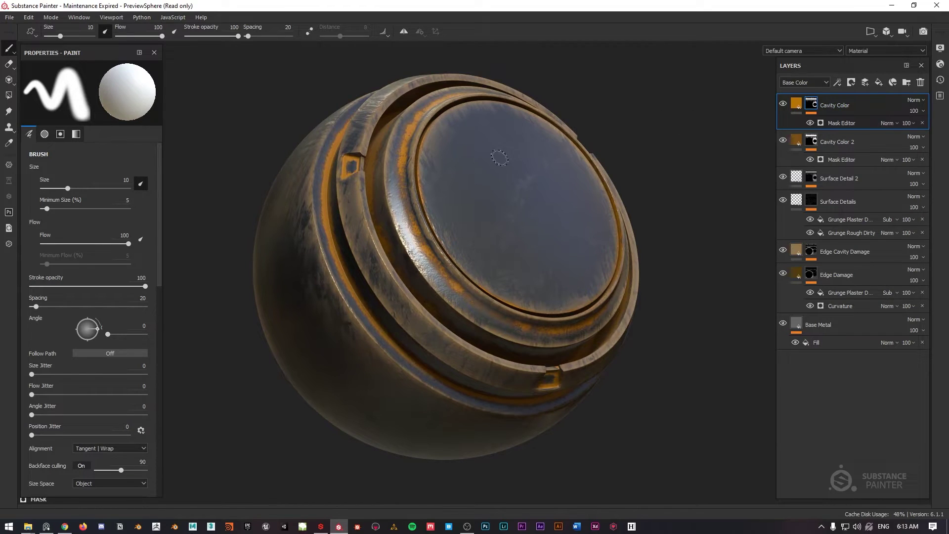
Duplicate the Cavity Color layer, place the copy directly above Base Metal and remove the Mask Editor generator from its mask
{"action": "key", "text": "ctrl+d"}
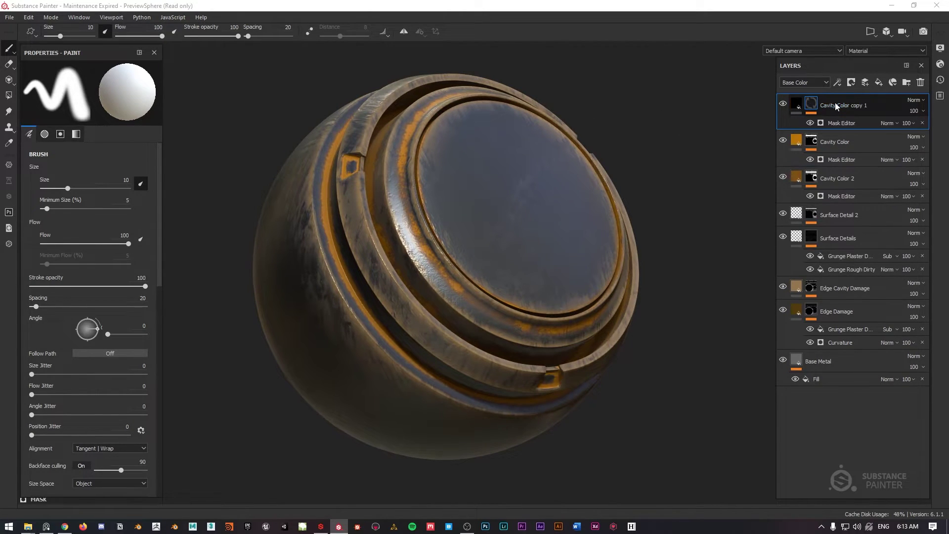
{"action": "left_click_drag", "start_coordinate": [835, 105], "coordinate": [834, 343]}
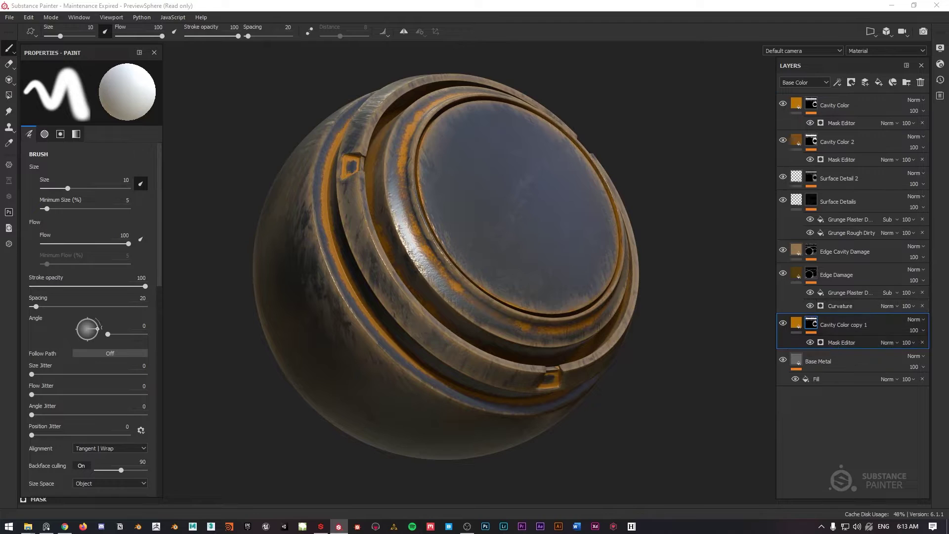
{"action": "left_click", "coordinate": [922, 342]}
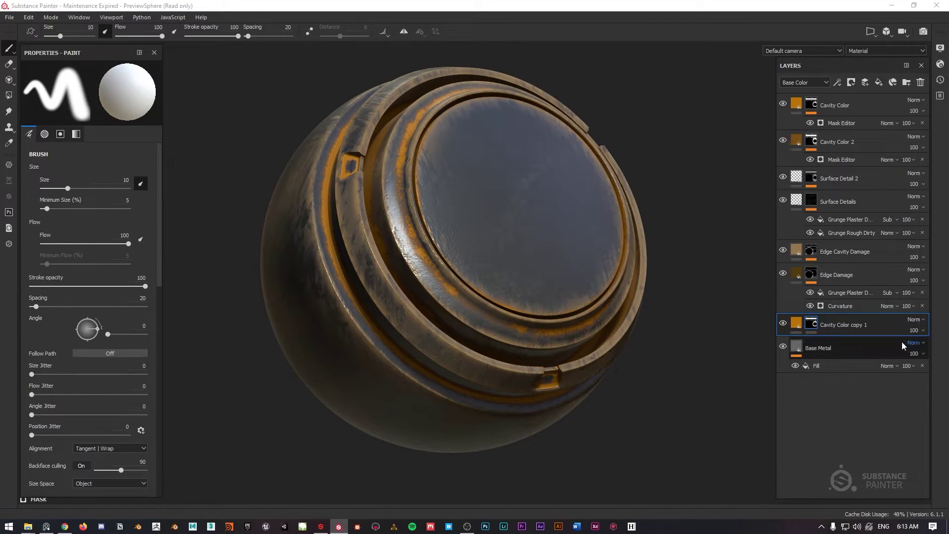
Add a fill to the copied layer's mask and assign the Grunge Paint Scratched texture to it
{"action": "right_click", "coordinate": [812, 323]}
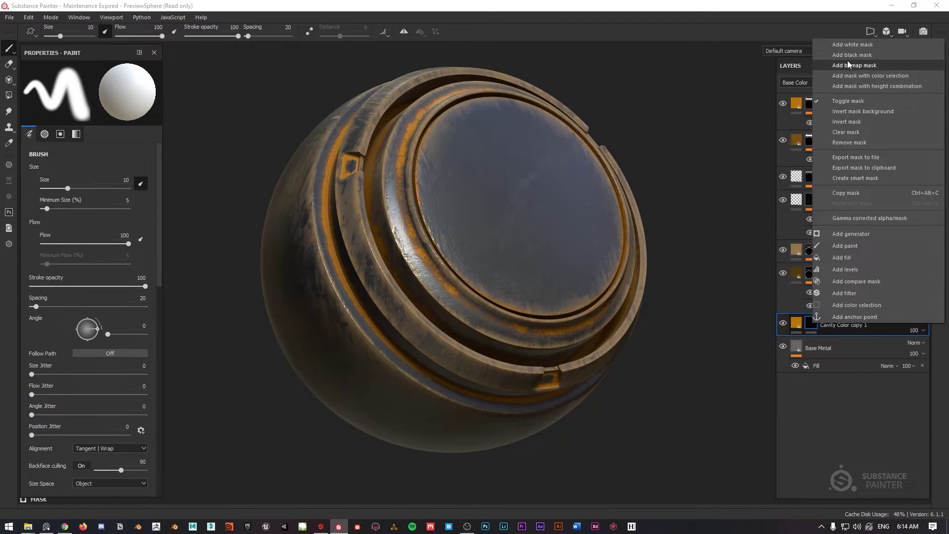
{"action": "left_click", "coordinate": [844, 258]}
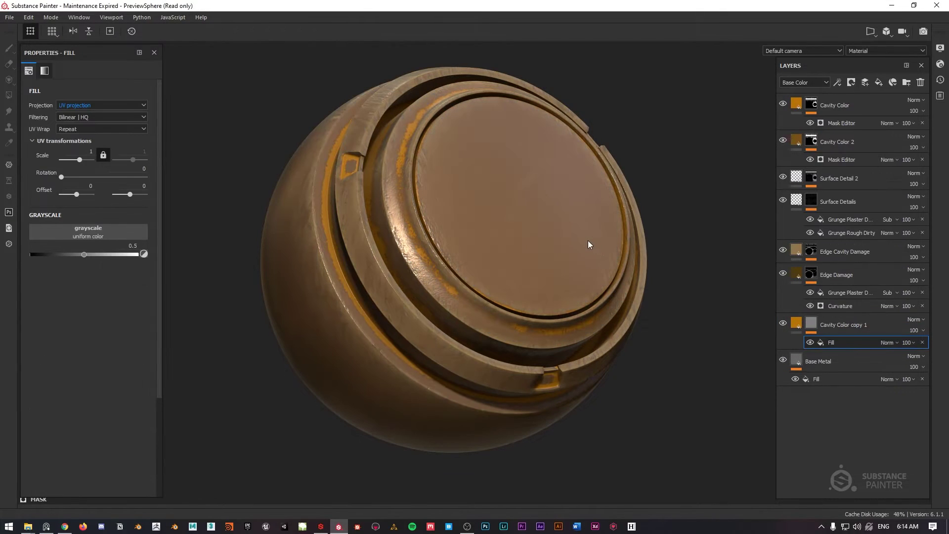
{"action": "left_click", "coordinate": [92, 227]}
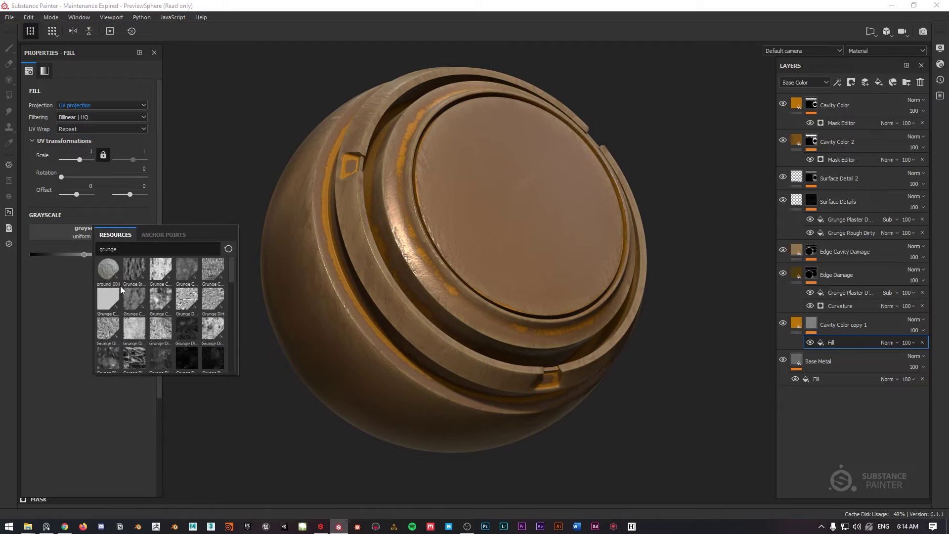
{"action": "scroll", "coordinate": [160, 333], "scroll_direction": "down", "scroll_amount": 5}
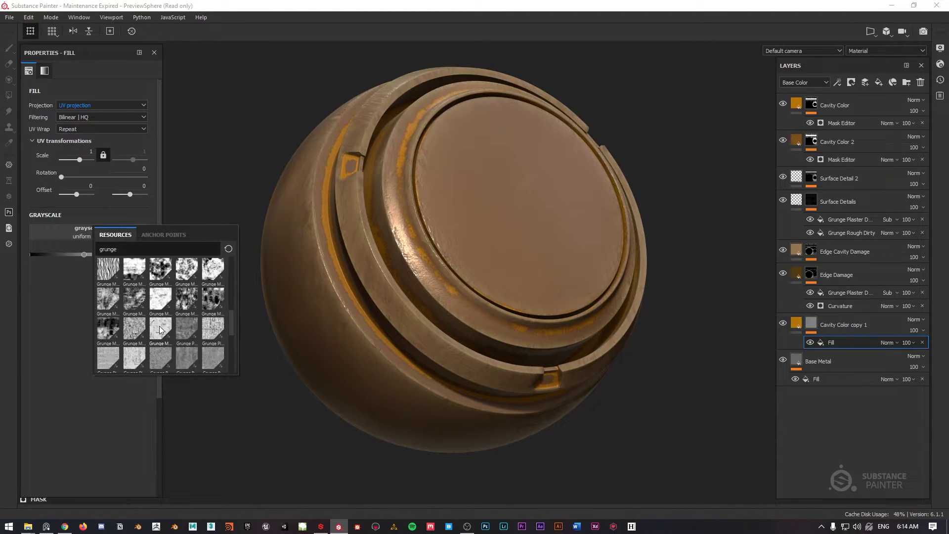
{"action": "left_click", "coordinate": [184, 330]}
Set the Grunge Paint Scratched fill's Balance to 0.71 and Contrast to 0.46, and inspect the scratches on the sphere
{"action": "mouse_move", "coordinate": [544, 186]}
{"action": "left_mouse_down", "text": "alt"}
{"action": "mouse_move", "coordinate": [445, 191]}
{"action": "mouse_move", "coordinate": [554, 196]}
{"action": "left_mouse_up", "text": "alt"}
{"action": "scroll", "coordinate": [554, 196], "scroll_direction": "up", "scroll_amount": 3}
{"action": "mouse_move", "coordinate": [38, 317]}
{"action": "left_mouse_down"}
{"action": "mouse_move", "coordinate": [122, 315]}
{"action": "mouse_move", "coordinate": [112, 317]}
{"action": "mouse_move", "coordinate": [103, 295]}
{"action": "mouse_move", "coordinate": [113, 295]}
{"action": "left_mouse_up"}
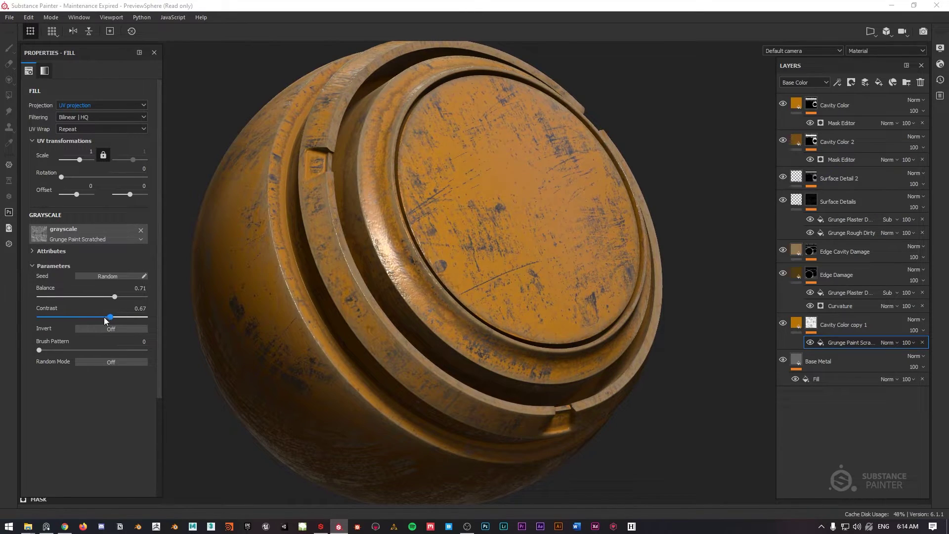
{"action": "left_click_drag", "start_coordinate": [85, 317], "coordinate": [88, 316]}
{"action": "left_click_drag", "start_coordinate": [218, 168], "coordinate": [257, 214], "text": "alt"}
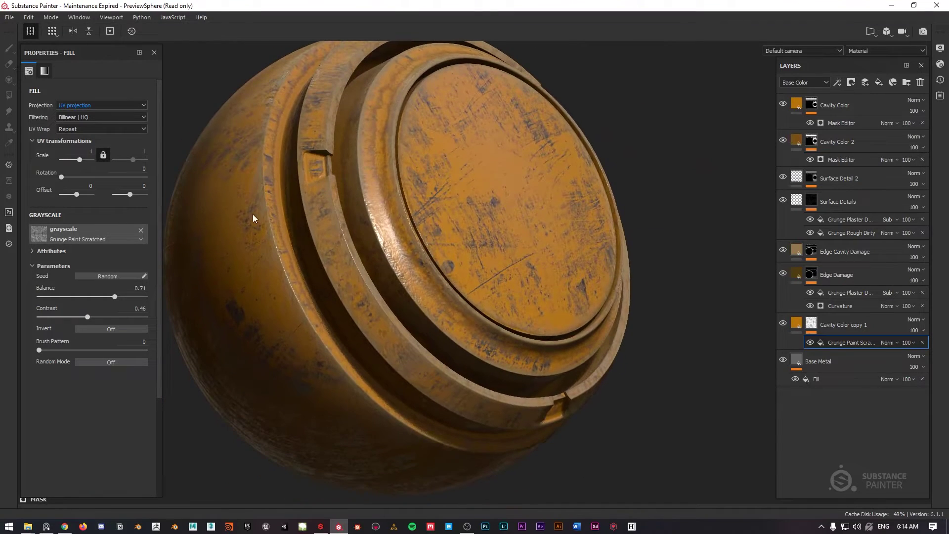
{"action": "left_click_drag", "start_coordinate": [250, 333], "coordinate": [242, 333], "text": "alt"}
{"action": "mouse_move", "coordinate": [242, 330]}
{"action": "right_mouse_down", "text": "shift"}
{"action": "mouse_move", "coordinate": [237, 386]}
{"action": "mouse_move", "coordinate": [244, 330]}
{"action": "right_mouse_up", "text": "shift"}
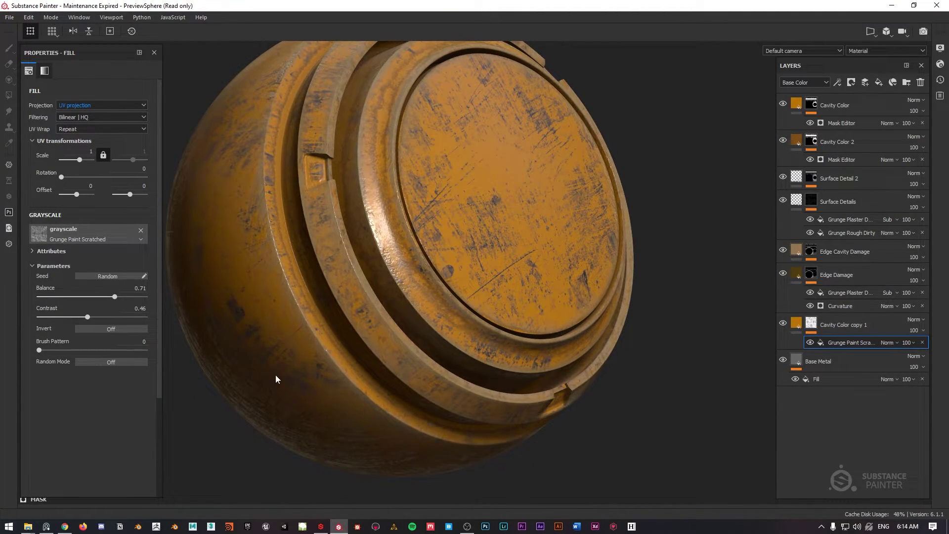
{"action": "left_click_drag", "start_coordinate": [307, 318], "coordinate": [404, 214], "text": "alt"}
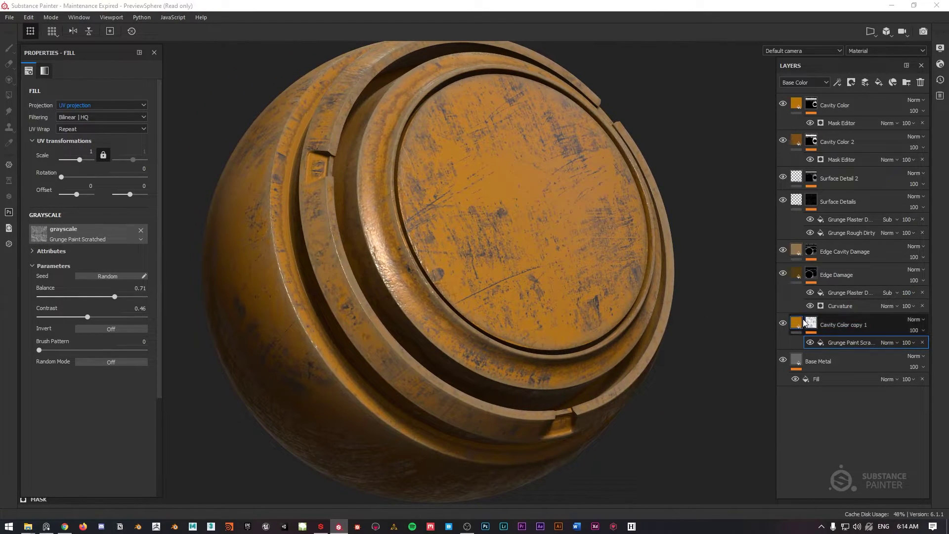
Change the copied layer's base color to a more muted orange-brown and check it on the sphere
{"action": "left_click", "coordinate": [816, 318]}
{"action": "left_click", "coordinate": [106, 310]}
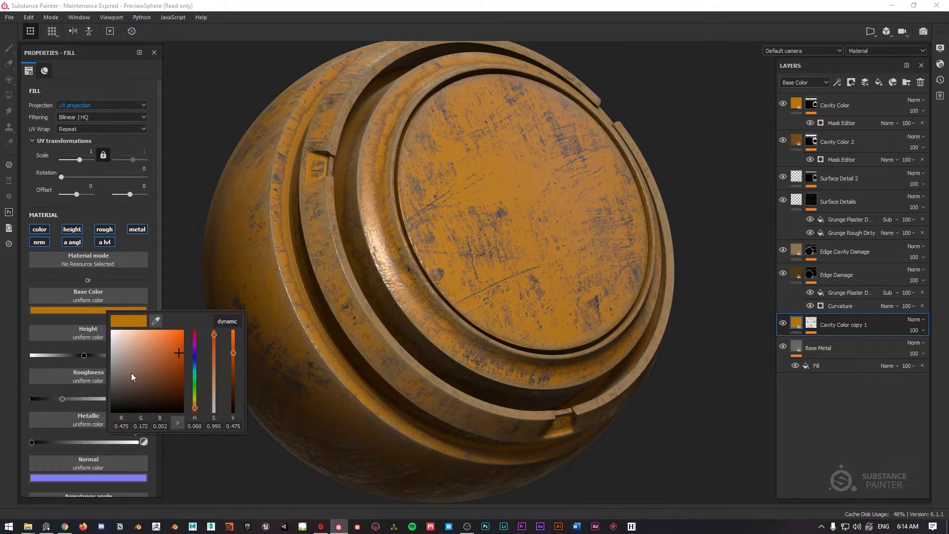
{"action": "left_click_drag", "start_coordinate": [164, 359], "coordinate": [374, 223]}
{"action": "scroll", "coordinate": [375, 223], "scroll_direction": "down", "scroll_amount": 3}
{"action": "scroll", "coordinate": [413, 158], "scroll_direction": "up", "scroll_amount": 5}
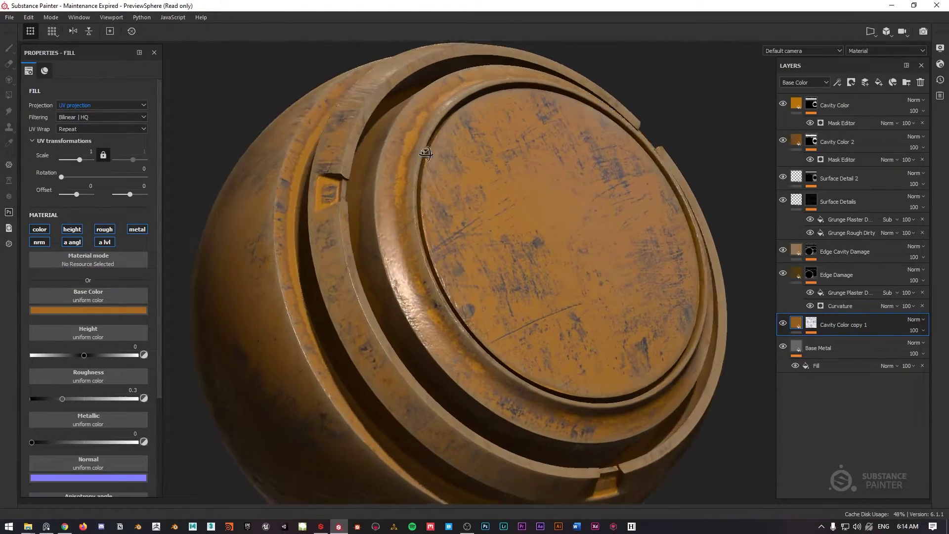
{"action": "left_click_drag", "start_coordinate": [422, 97], "coordinate": [485, 197], "text": "alt"}
{"action": "scroll", "coordinate": [485, 197], "scroll_direction": "down", "scroll_amount": 3}
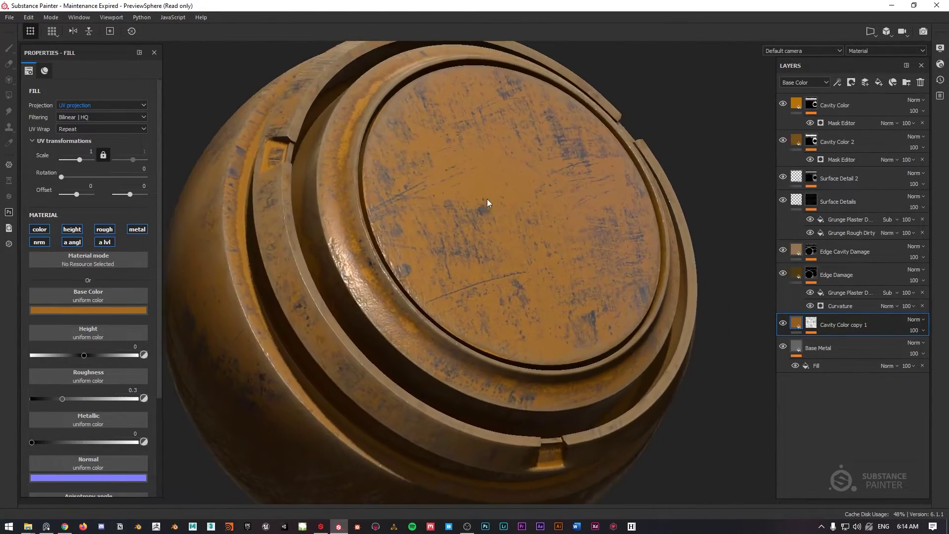
Set the copied layer's Height to -0.0137 and view the relief under changed lighting
{"action": "left_click_drag", "start_coordinate": [403, 177], "coordinate": [440, 196], "text": "alt"}
{"action": "scroll", "coordinate": [440, 197], "scroll_direction": "down", "scroll_amount": 1}
{"action": "right_click_drag", "start_coordinate": [440, 196], "coordinate": [514, 197], "text": "shift"}
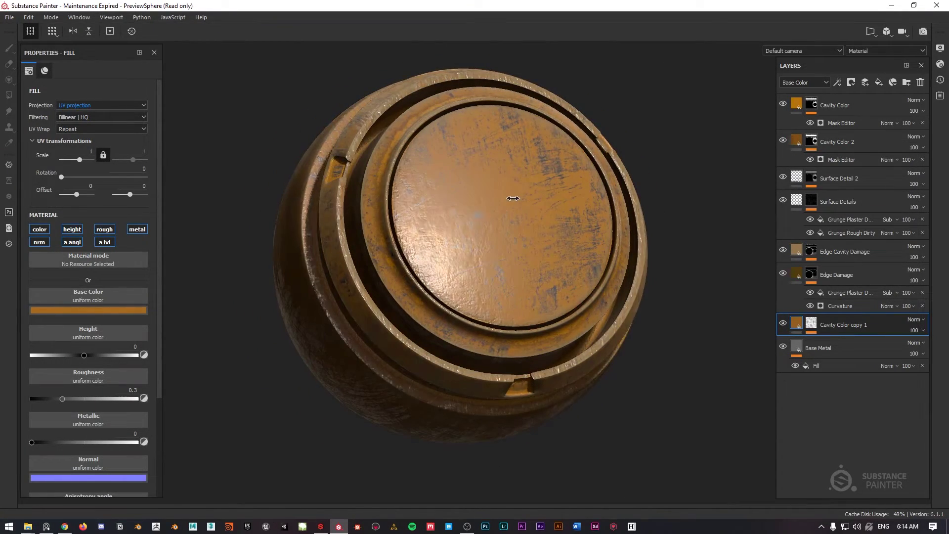
{"action": "left_click", "coordinate": [82, 356]}
{"action": "left_click_drag", "start_coordinate": [82, 355], "coordinate": [84, 355]}
{"action": "left_click_drag", "start_coordinate": [395, 237], "coordinate": [346, 238], "text": "alt"}
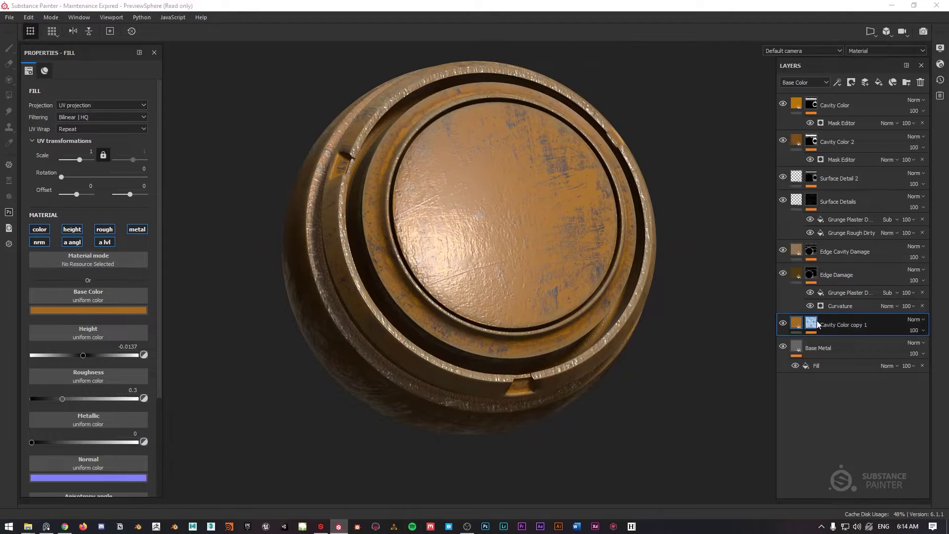
Switch the Grunge Paint Scratched mask fill to Tri-planar projection and inspect its distribution over the sphere
{"action": "left_click", "coordinate": [813, 324]}
{"action": "left_click", "coordinate": [833, 342]}
{"action": "left_click", "coordinate": [114, 104]}
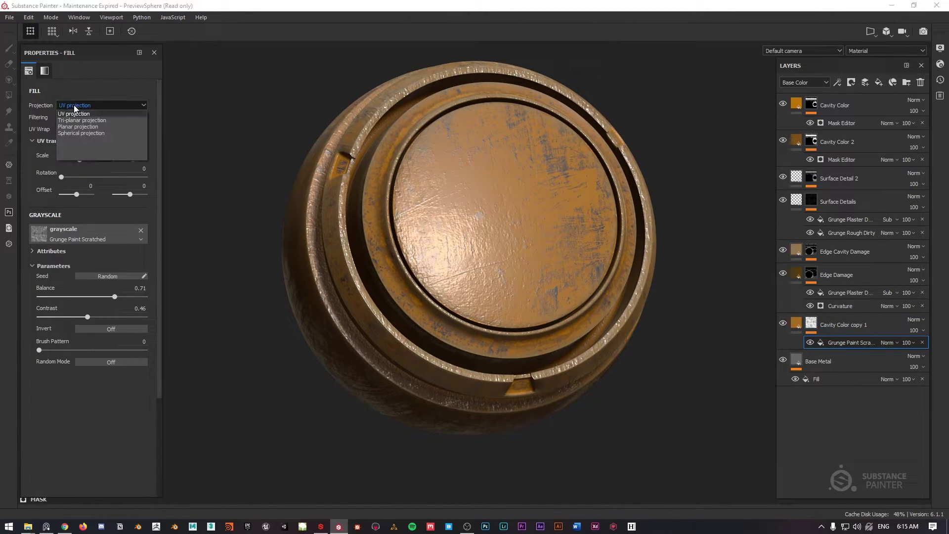
{"action": "left_click", "coordinate": [79, 118]}
{"action": "left_click_drag", "start_coordinate": [438, 153], "coordinate": [512, 155], "text": "alt"}
{"action": "left_click_drag", "start_coordinate": [553, 201], "coordinate": [474, 170], "text": "alt"}
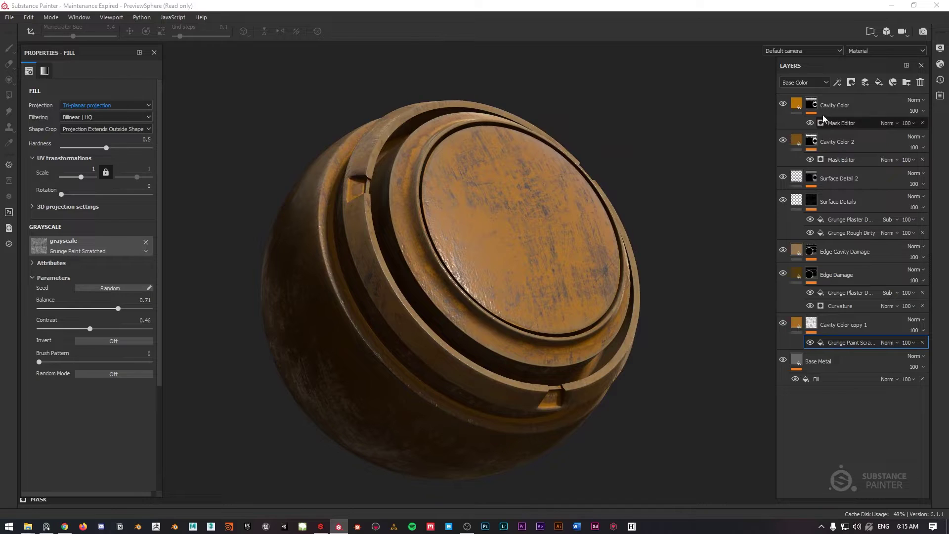
Rename the Cavity Color copy layer as Base Color
{"action": "double_click", "coordinate": [837, 326]}
{"action": "type", "text": "Bas"}
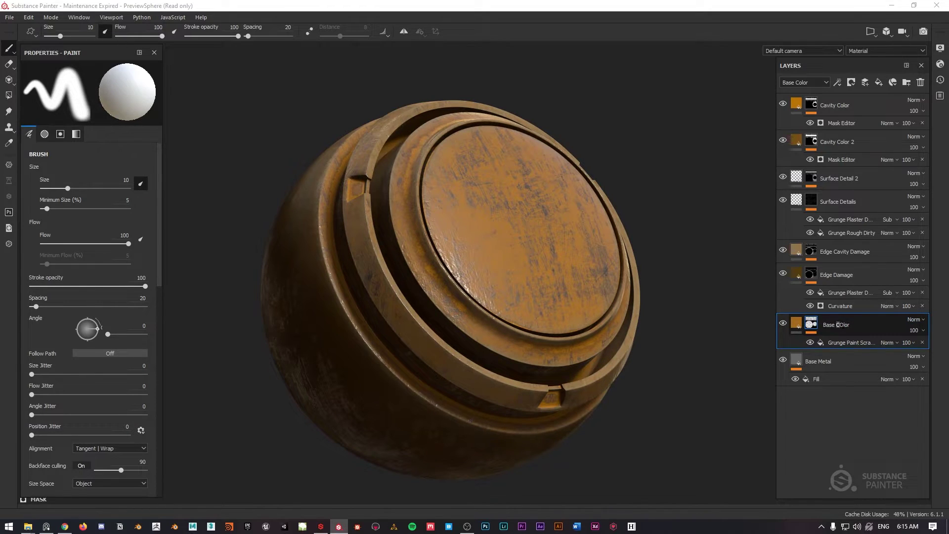
{"action": "type", "text": "e Color"}
{"action": "key", "text": "Return"}
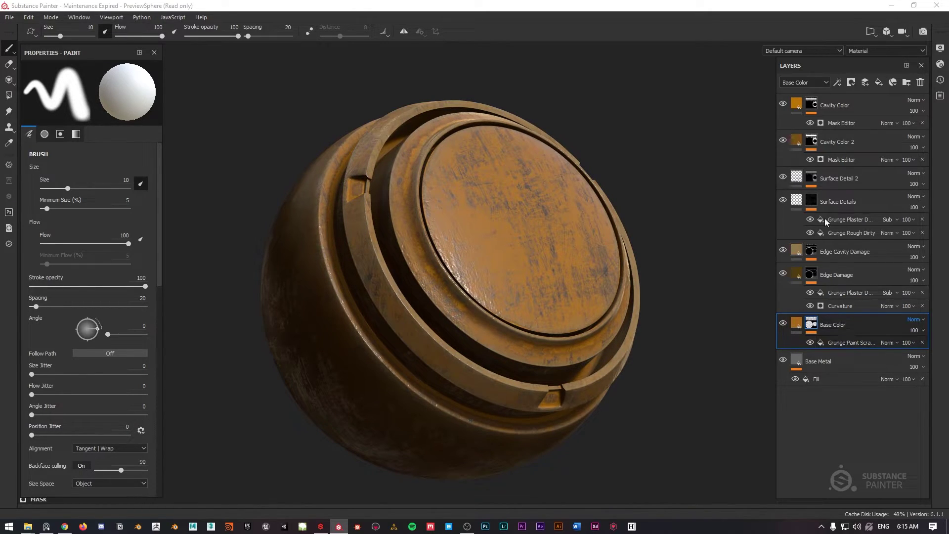
Add a new fill layer above Cavity Color and give it a black mask
{"action": "left_click", "coordinate": [842, 107]}
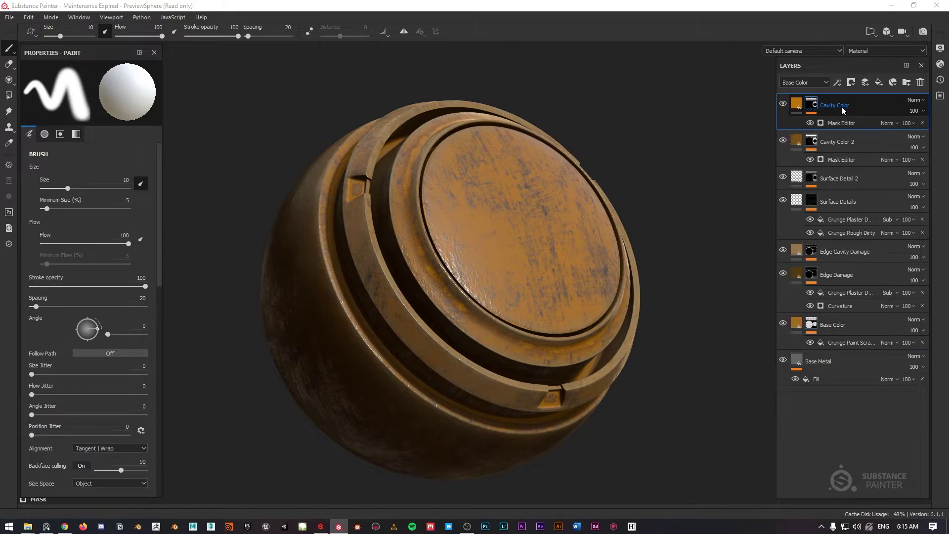
{"action": "left_click", "coordinate": [882, 82]}
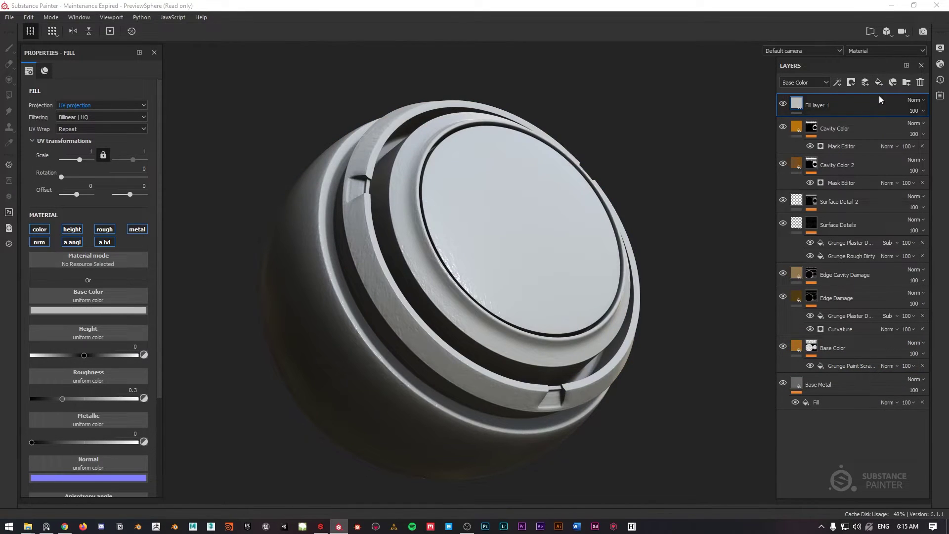
{"action": "right_click", "coordinate": [794, 106]}
{"action": "left_click", "coordinate": [835, 121]}
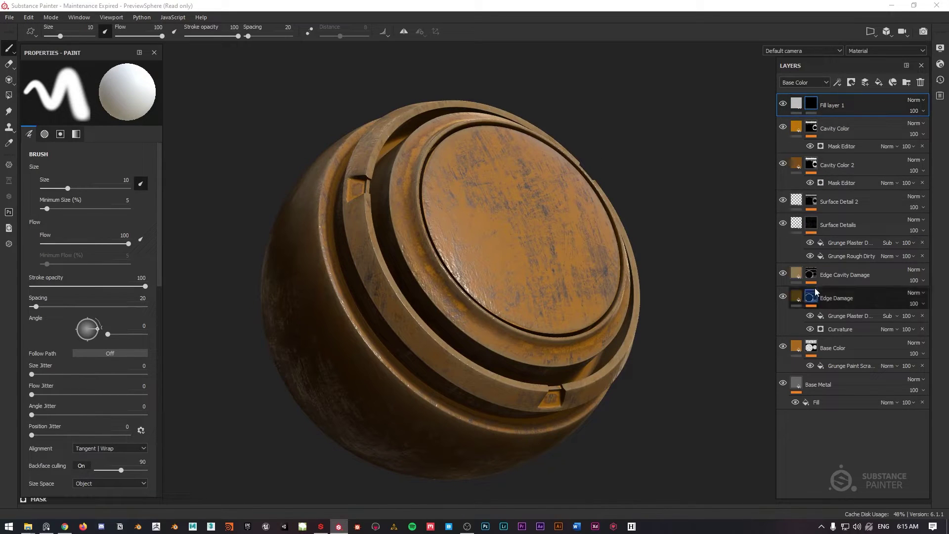
Add a Dirt generator to the new fill layer's mask and set its Dirt Contrast and Dirt Level to 0.71
{"action": "right_click", "coordinate": [811, 108]}
{"action": "left_click", "coordinate": [843, 298]}
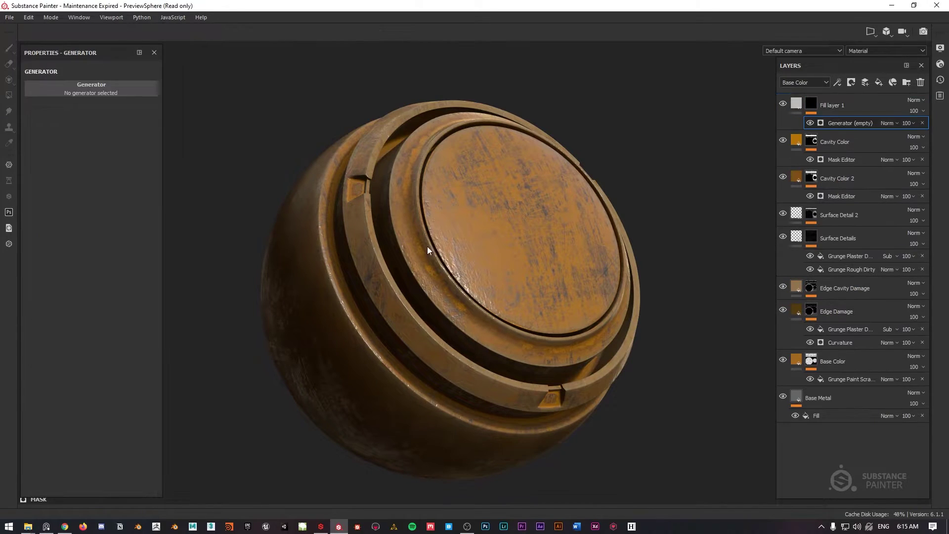
{"action": "left_click", "coordinate": [108, 93]}
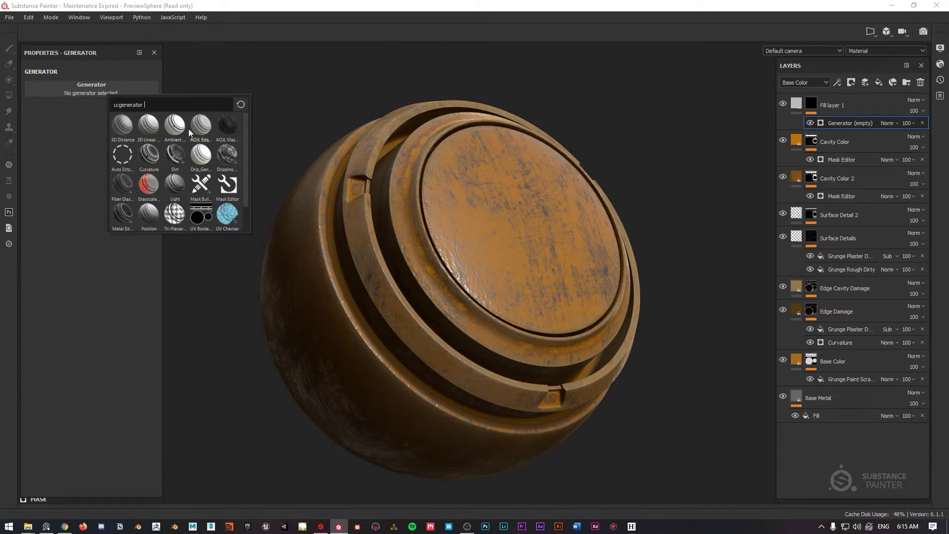
{"action": "left_click", "coordinate": [173, 155]}
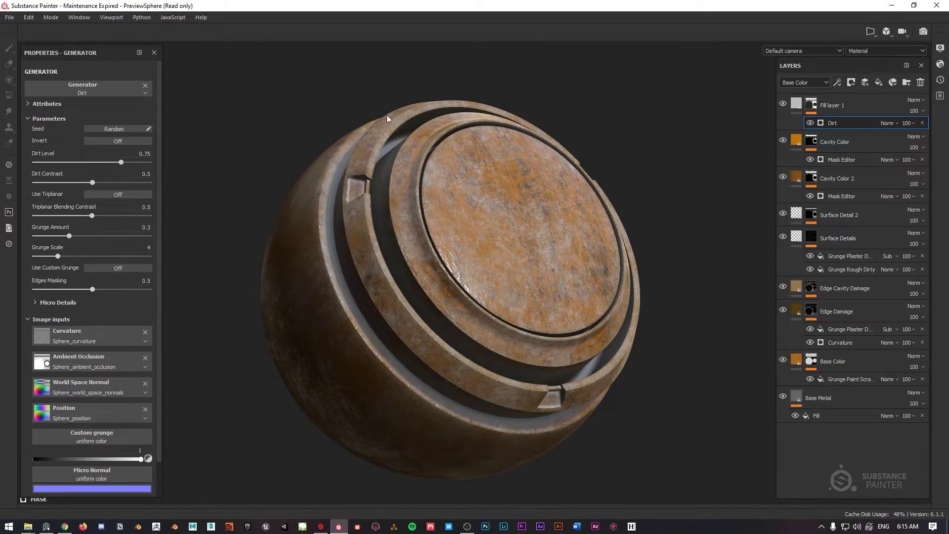
{"action": "scroll", "coordinate": [397, 136], "scroll_direction": "up", "scroll_amount": 2}
{"action": "left_click_drag", "start_coordinate": [377, 120], "coordinate": [413, 167], "text": "alt"}
{"action": "scroll", "coordinate": [413, 167], "scroll_direction": "down", "scroll_amount": 2}
{"action": "left_click_drag", "start_coordinate": [92, 183], "coordinate": [115, 167]}
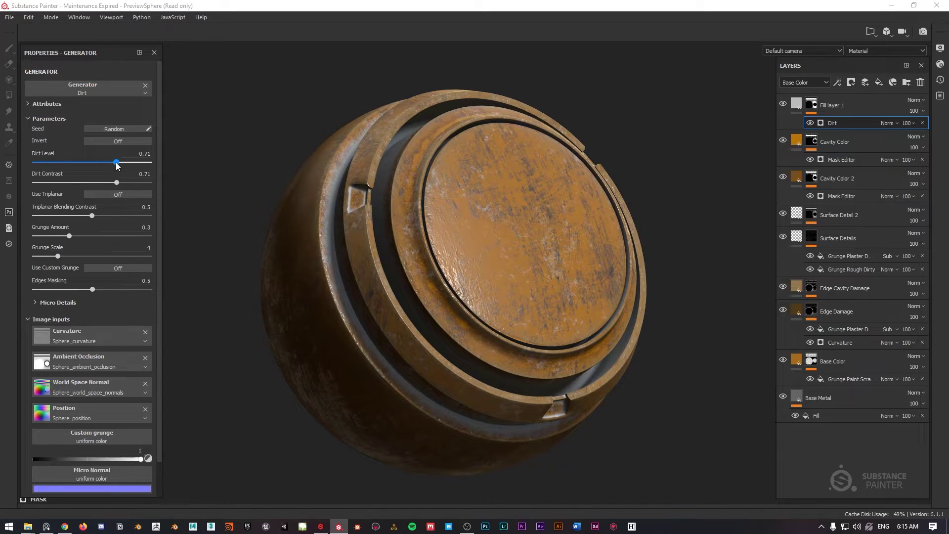
Set the new fill layer's base color to a dark brown with RGB values 0.099, 0.057 and 0.033
{"action": "left_click", "coordinate": [803, 106]}
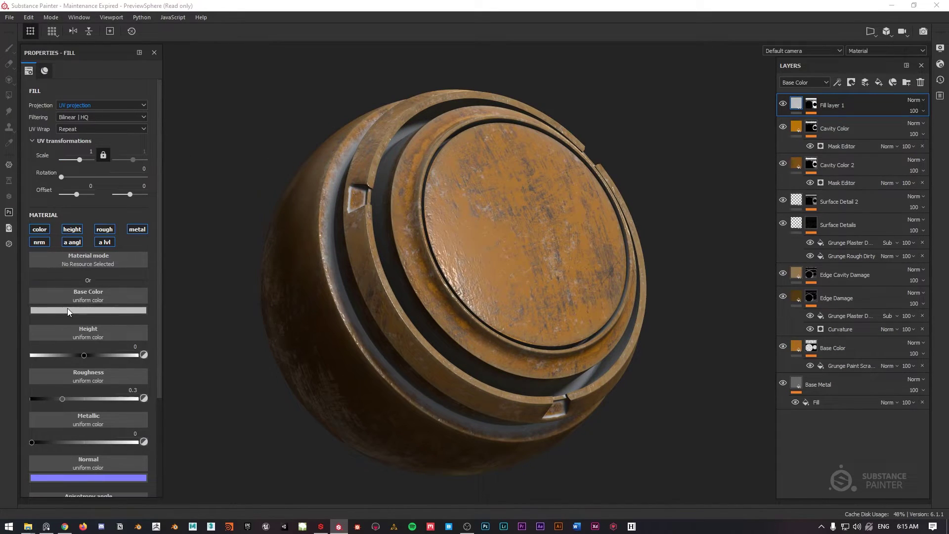
{"action": "left_click", "coordinate": [67, 310]}
{"action": "left_click_drag", "start_coordinate": [156, 408], "coordinate": [156, 406]}
{"action": "left_click", "coordinate": [92, 377]}
{"action": "left_click_drag", "start_coordinate": [94, 379], "coordinate": [100, 381]}
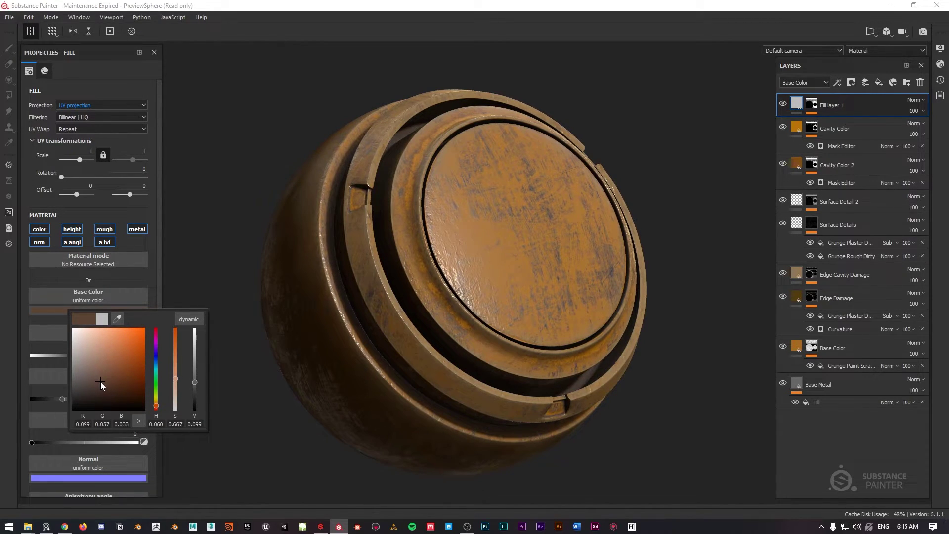
Set the Dirt generator's Dirt Level to 0.77 and Dirt Contrast to 0.86, turn on Use Triplanar, and inspect the dirt up close
{"action": "left_click", "coordinate": [783, 103]}
{"action": "left_click", "coordinate": [811, 105]}
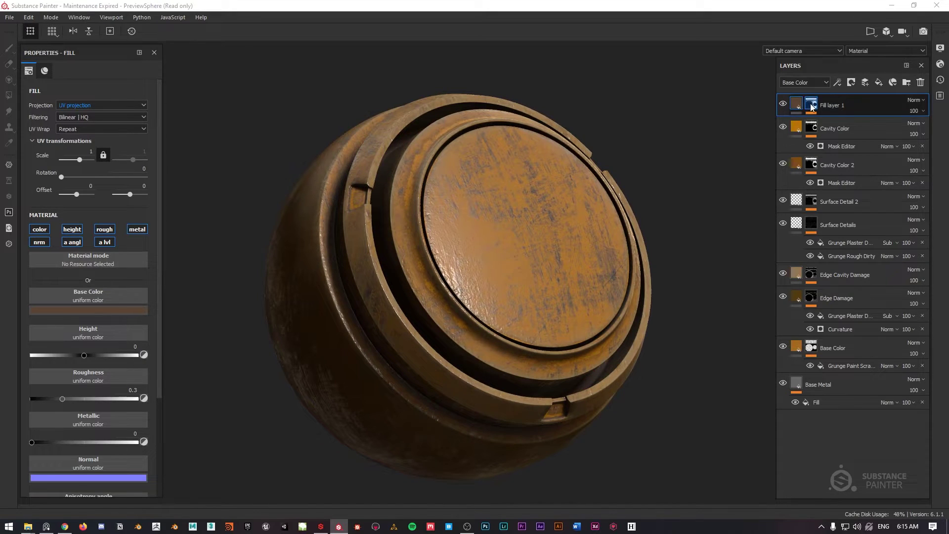
{"action": "left_click", "coordinate": [832, 123]}
{"action": "left_click_drag", "start_coordinate": [113, 167], "coordinate": [124, 166]}
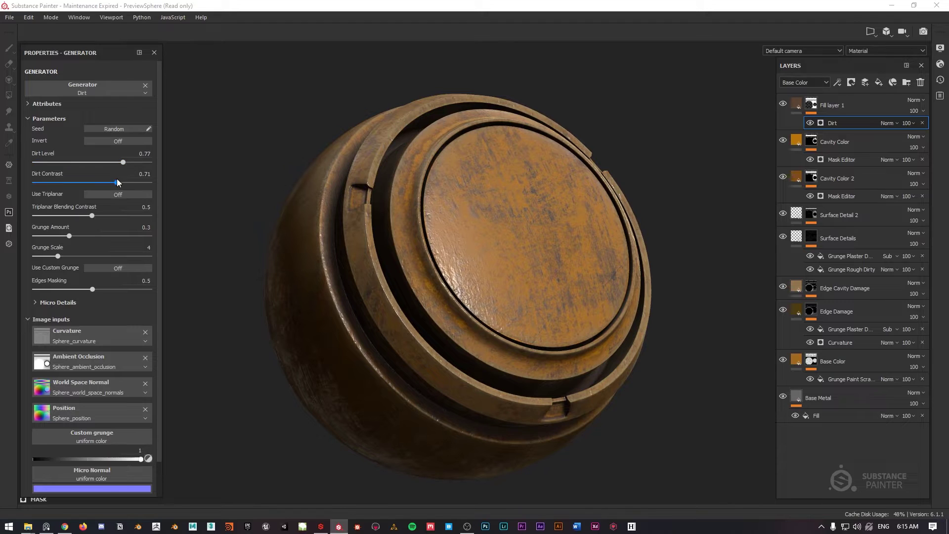
{"action": "left_click", "coordinate": [94, 192]}
{"action": "left_click_drag", "start_coordinate": [451, 176], "coordinate": [368, 164], "text": "alt"}
{"action": "scroll", "coordinate": [368, 164], "scroll_direction": "up", "scroll_amount": 5}
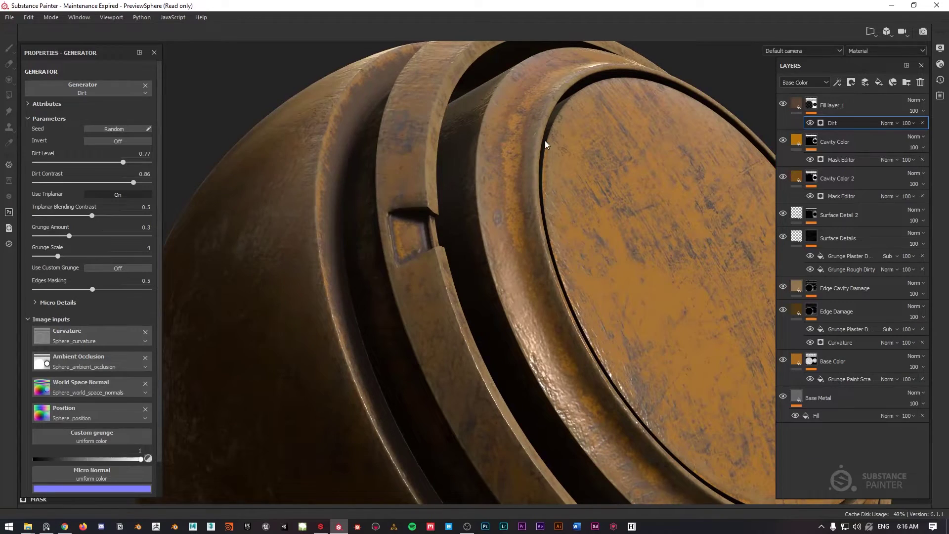
{"action": "scroll", "coordinate": [417, 201], "scroll_direction": "down", "scroll_amount": 5}
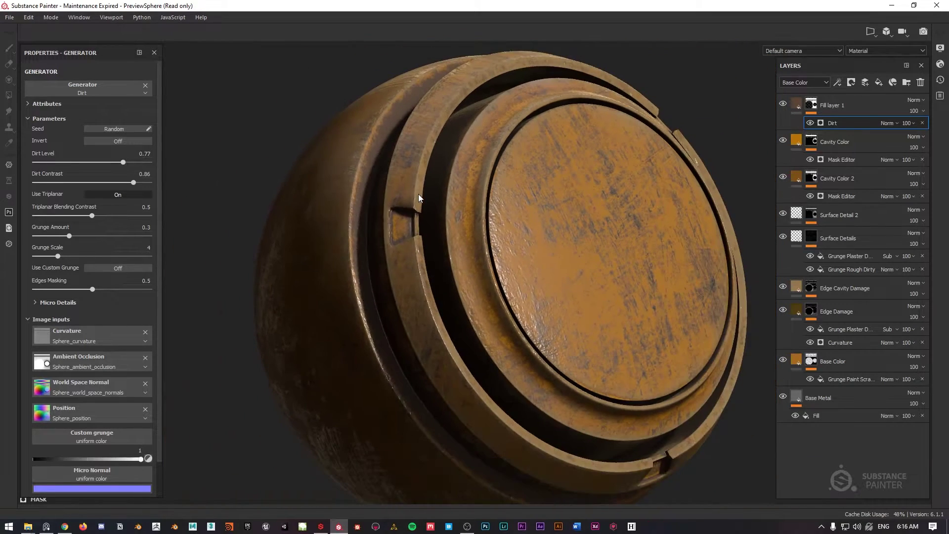
{"action": "scroll", "coordinate": [88, 285], "scroll_direction": "down", "scroll_amount": 2}
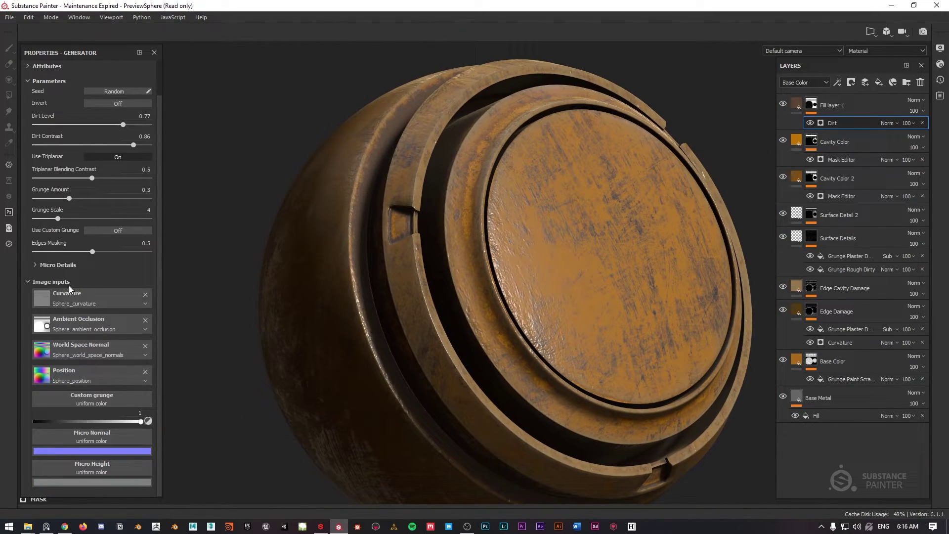
{"action": "left_click_drag", "start_coordinate": [408, 197], "coordinate": [508, 184], "text": "alt"}
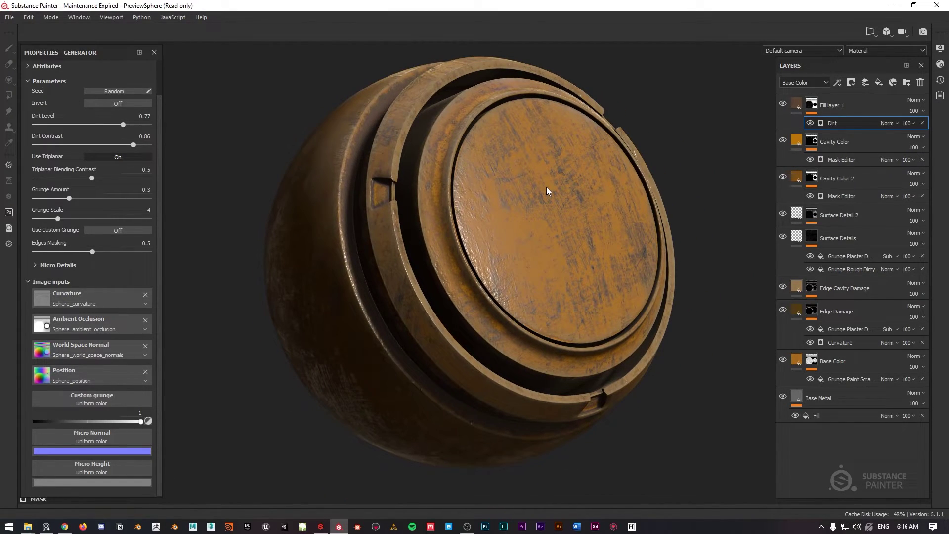
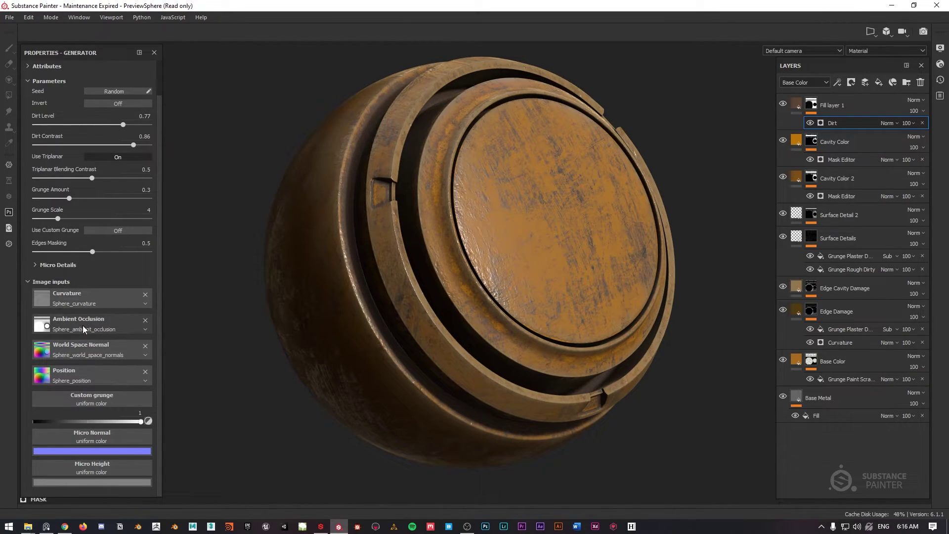
Browse the project textures and smart masks in the shelf, then close it
{"action": "left_click_drag", "start_coordinate": [0, 60], "coordinate": [346, 83]}
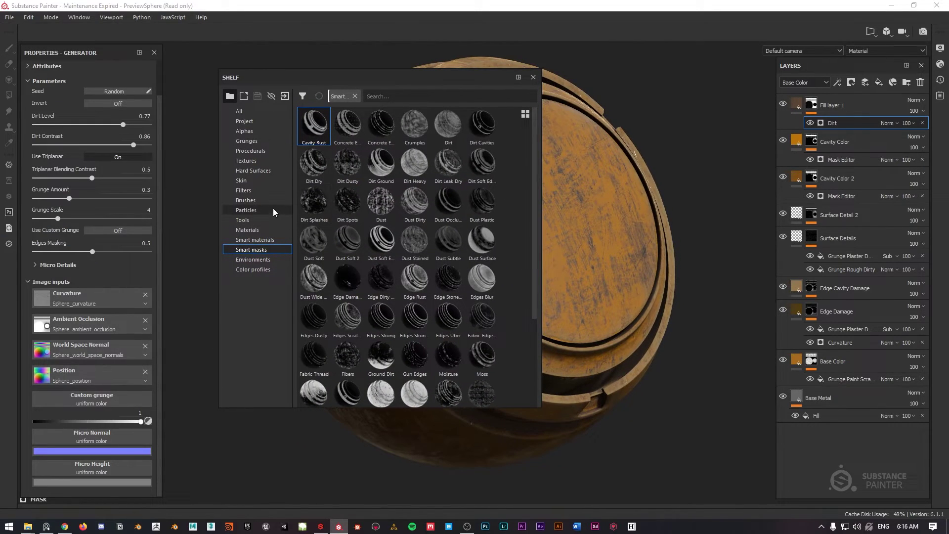
{"action": "left_click_drag", "start_coordinate": [422, 76], "coordinate": [401, 103]}
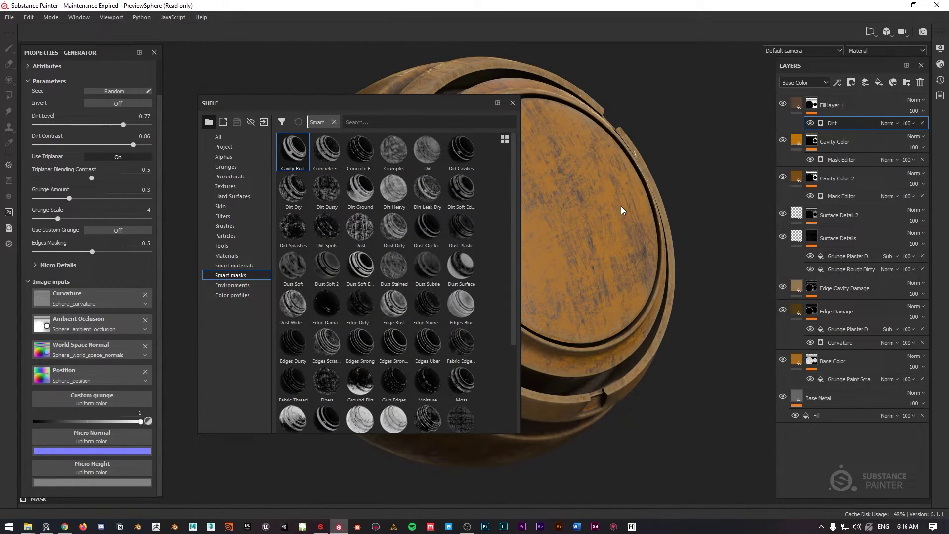
{"action": "left_click_drag", "start_coordinate": [606, 240], "coordinate": [567, 174], "text": "alt"}
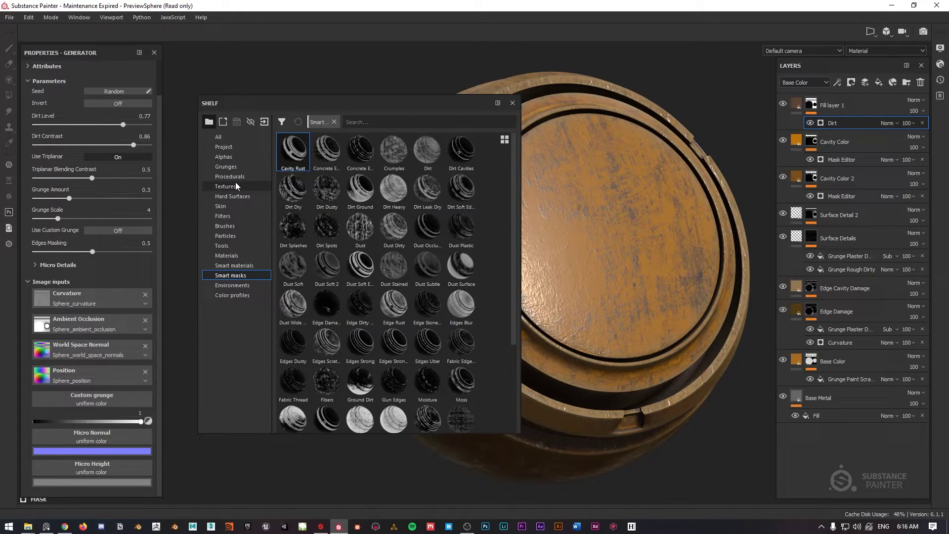
{"action": "left_click", "coordinate": [237, 147]}
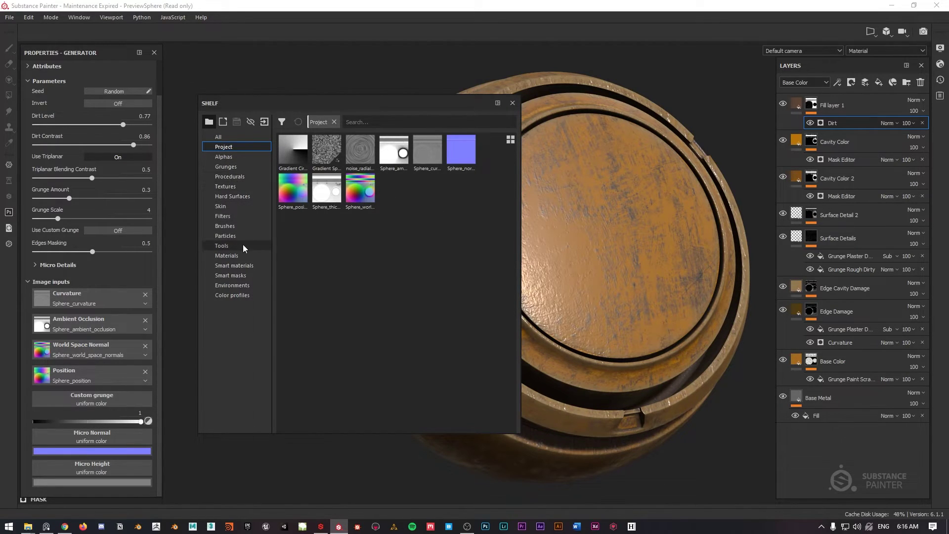
{"action": "left_click", "coordinate": [242, 276]}
{"action": "left_click_drag", "start_coordinate": [394, 106], "coordinate": [0, 114]}
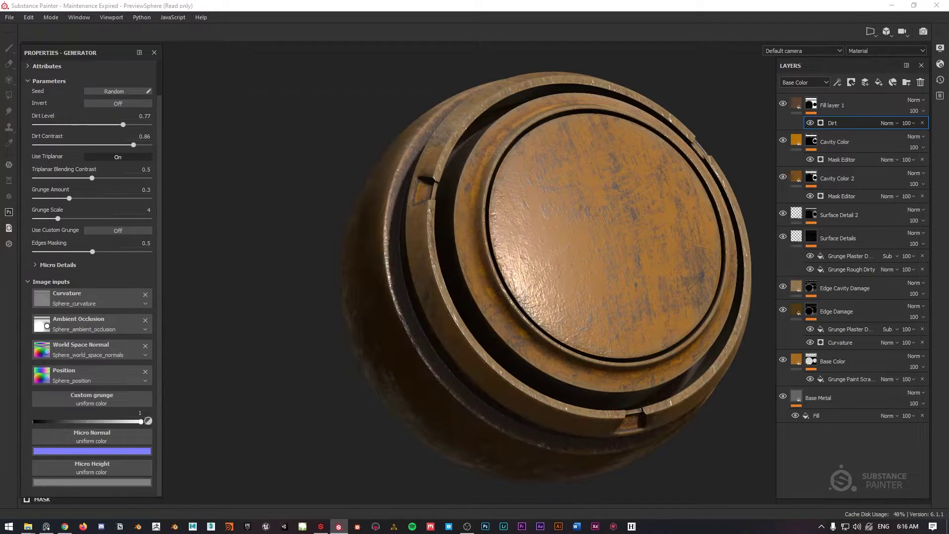
Inspect the full material on the sphere, then hide every layer above Base Metal to isolate the bare metal
{"action": "left_click_drag", "start_coordinate": [446, 128], "coordinate": [465, 172], "text": "alt"}
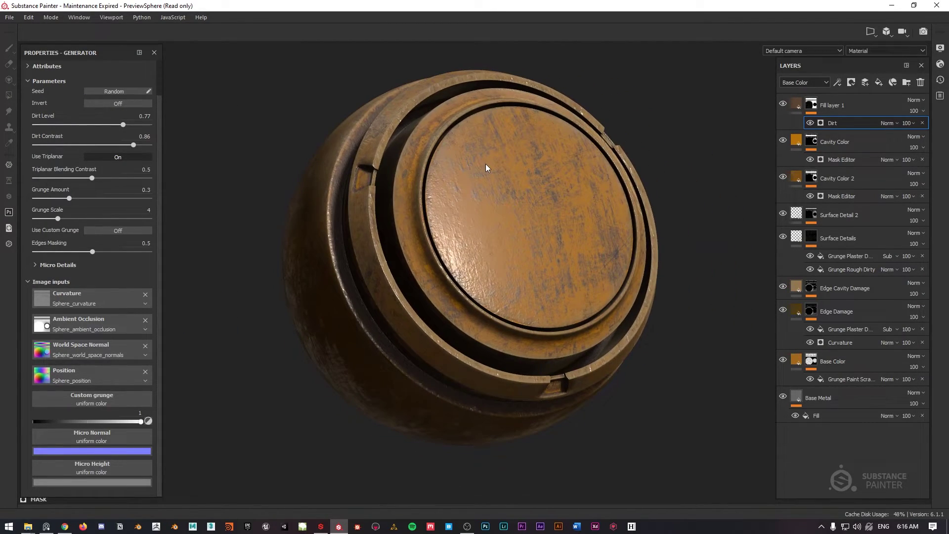
{"action": "left_click_drag", "start_coordinate": [498, 139], "coordinate": [529, 154], "text": "alt"}
{"action": "mouse_move", "coordinate": [529, 155]}
{"action": "right_mouse_down", "text": "alt"}
{"action": "mouse_move", "coordinate": [450, 171]}
{"action": "mouse_move", "coordinate": [513, 155]}
{"action": "right_mouse_up", "text": "alt"}
{"action": "left_click_drag", "start_coordinate": [512, 155], "coordinate": [502, 214], "text": "alt"}
{"action": "scroll", "coordinate": [458, 199], "scroll_direction": "up", "scroll_amount": 5}
{"action": "scroll", "coordinate": [441, 199], "scroll_direction": "down", "scroll_amount": 4}
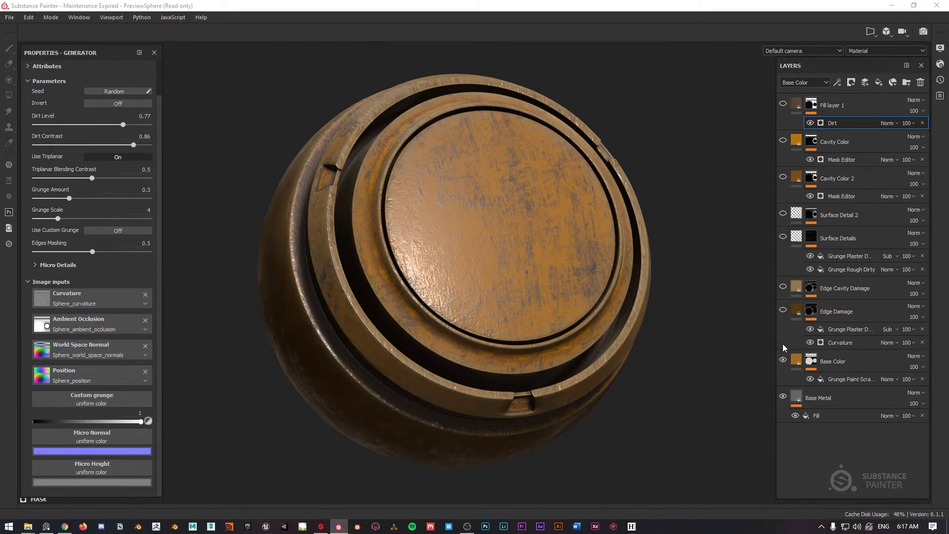
{"action": "left_click", "coordinate": [783, 360]}
{"action": "left_click_drag", "start_coordinate": [457, 224], "coordinate": [467, 198], "text": "alt"}
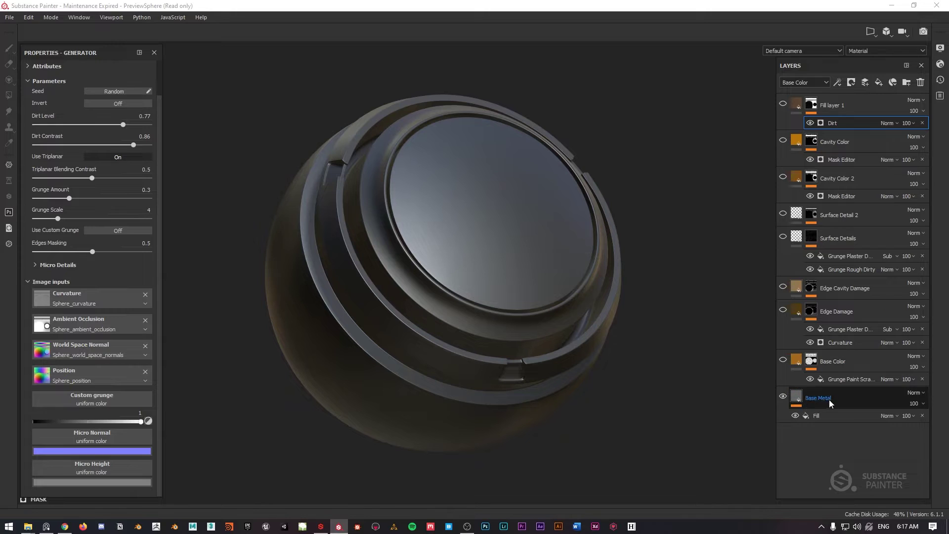
{"action": "mouse_move", "coordinate": [512, 245]}
{"action": "left_mouse_down", "text": "alt"}
{"action": "mouse_move", "coordinate": [424, 265]}
{"action": "mouse_move", "coordinate": [513, 246]}
{"action": "left_mouse_up", "text": "alt"}
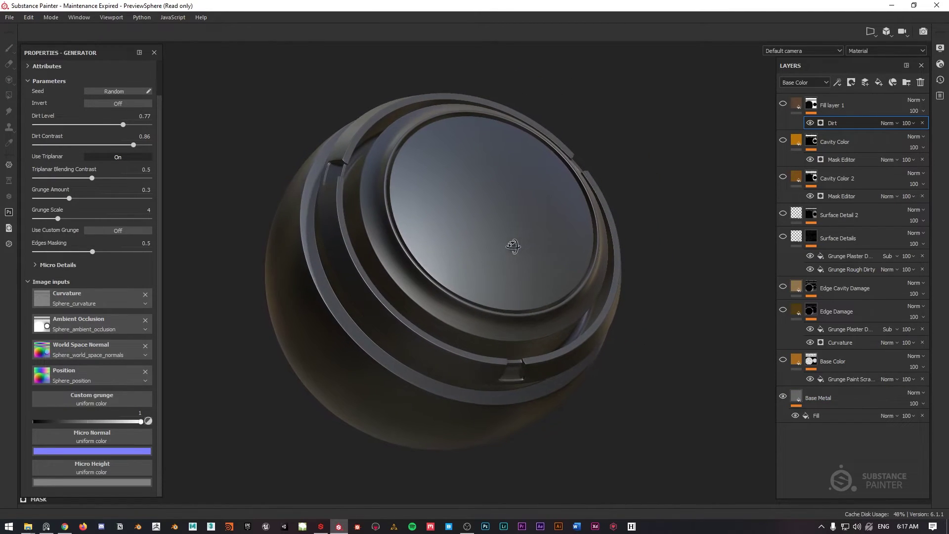
Turn off the color channel in Base Metal's Fill effect and set its Roughness to 0.2785
{"action": "left_click", "coordinate": [794, 397]}
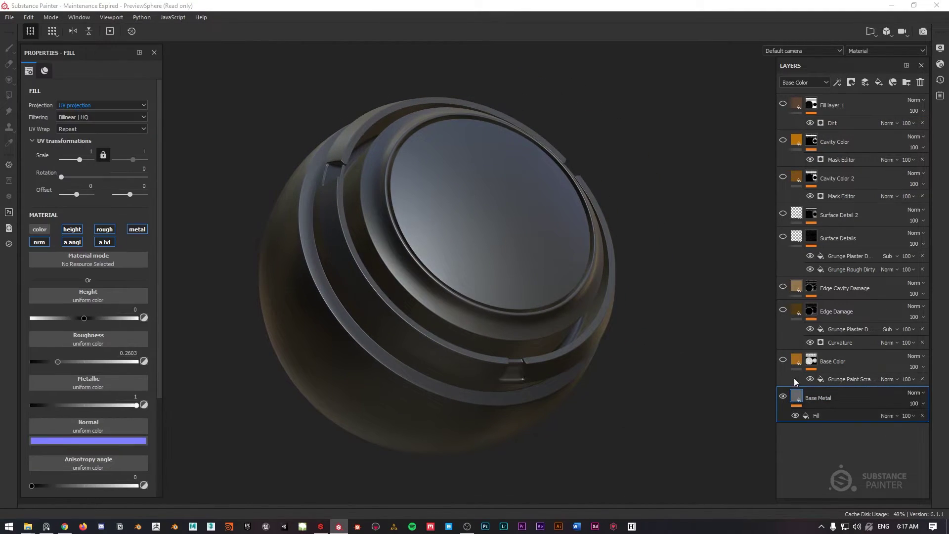
{"action": "left_click", "coordinate": [813, 415]}
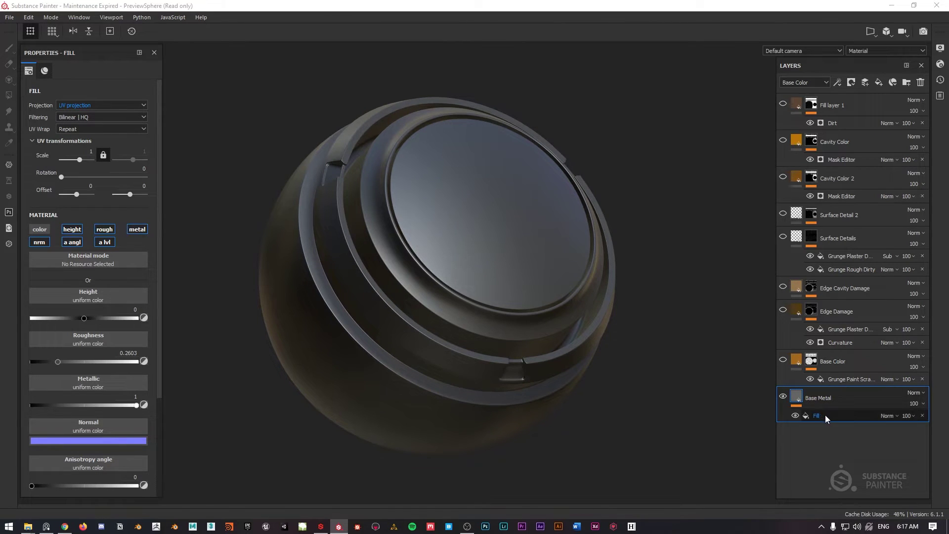
{"action": "left_click", "coordinate": [39, 229]}
{"action": "left_click_drag", "start_coordinate": [435, 228], "coordinate": [487, 203], "text": "alt"}
{"action": "left_click_drag", "start_coordinate": [72, 362], "coordinate": [60, 363]}
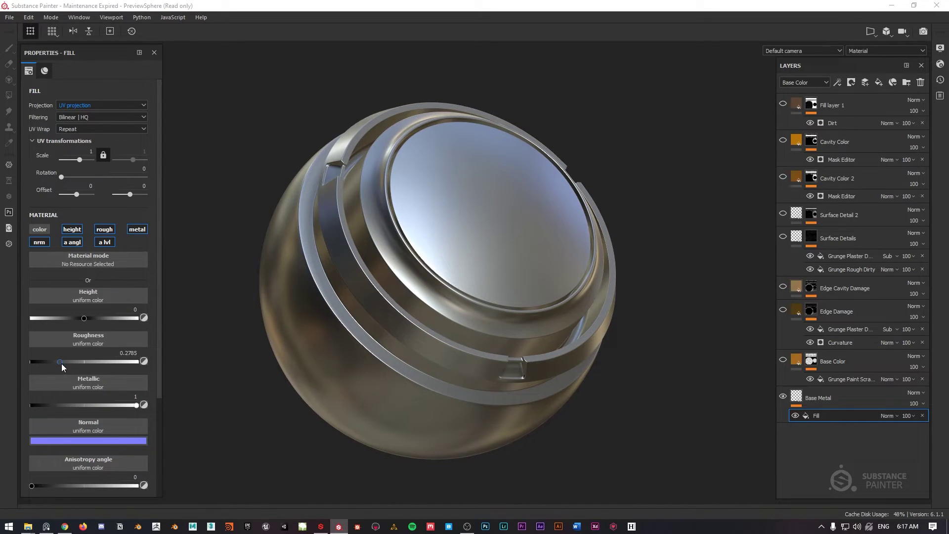
{"action": "mouse_move", "coordinate": [518, 183]}
{"action": "left_mouse_down", "text": "alt"}
{"action": "mouse_move", "coordinate": [437, 222]}
{"action": "mouse_move", "coordinate": [511, 204]}
{"action": "left_mouse_up", "text": "alt"}
Show the Edge Damage layer over the bare metal, briefly compare it with Edge Cavity Damage, and examine the worn edges
{"action": "left_click", "coordinate": [783, 359]}
{"action": "left_click", "coordinate": [784, 310]}
{"action": "left_click_drag", "start_coordinate": [484, 220], "coordinate": [440, 207], "text": "alt"}
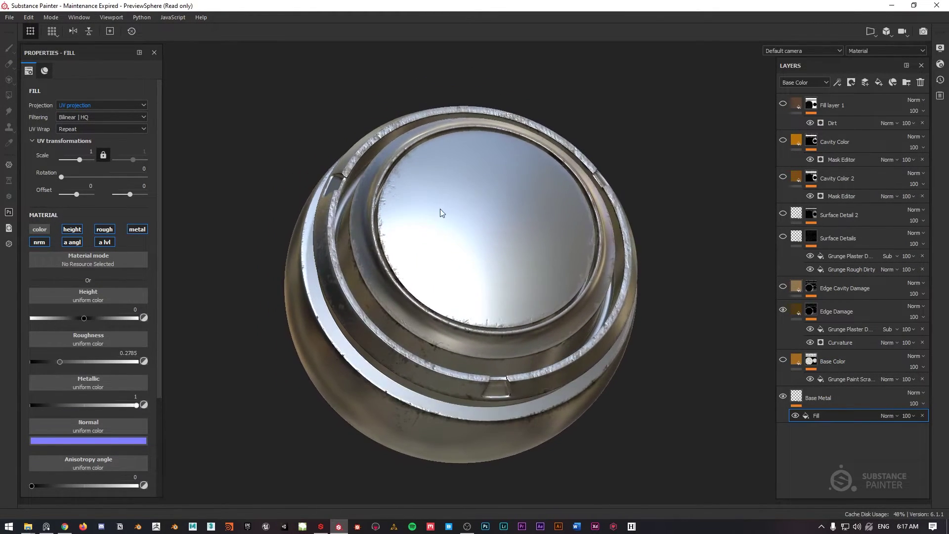
{"action": "left_click", "coordinate": [782, 287]}
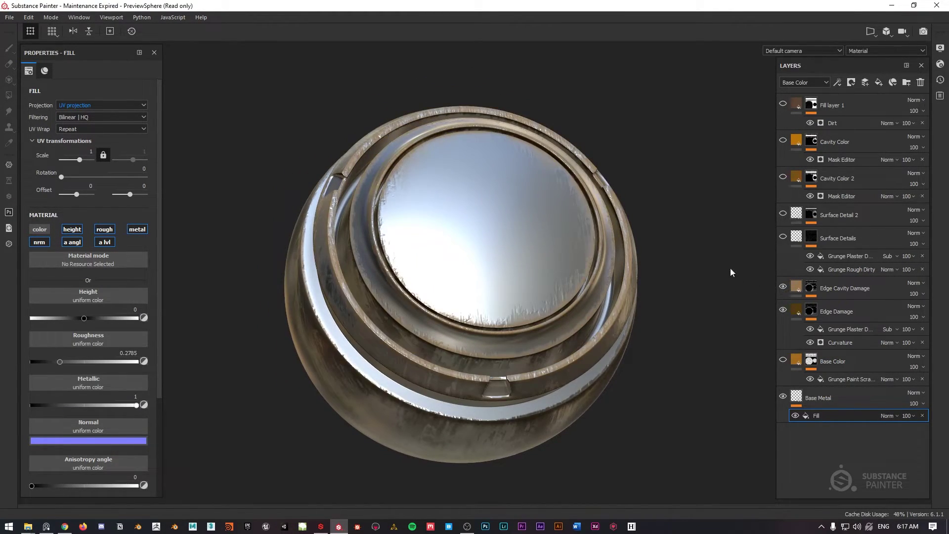
{"action": "left_click", "coordinate": [783, 287]}
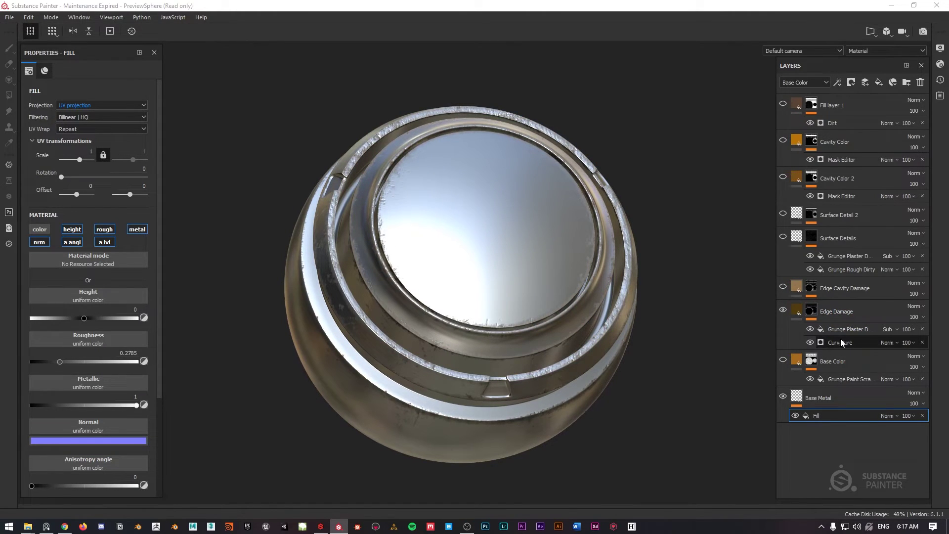
{"action": "mouse_move", "coordinate": [474, 237]}
{"action": "left_mouse_down", "text": "alt"}
{"action": "mouse_move", "coordinate": [430, 212]}
{"action": "mouse_move", "coordinate": [386, 160]}
{"action": "mouse_move", "coordinate": [411, 157]}
{"action": "mouse_move", "coordinate": [407, 143]}
{"action": "left_mouse_up", "text": "alt"}
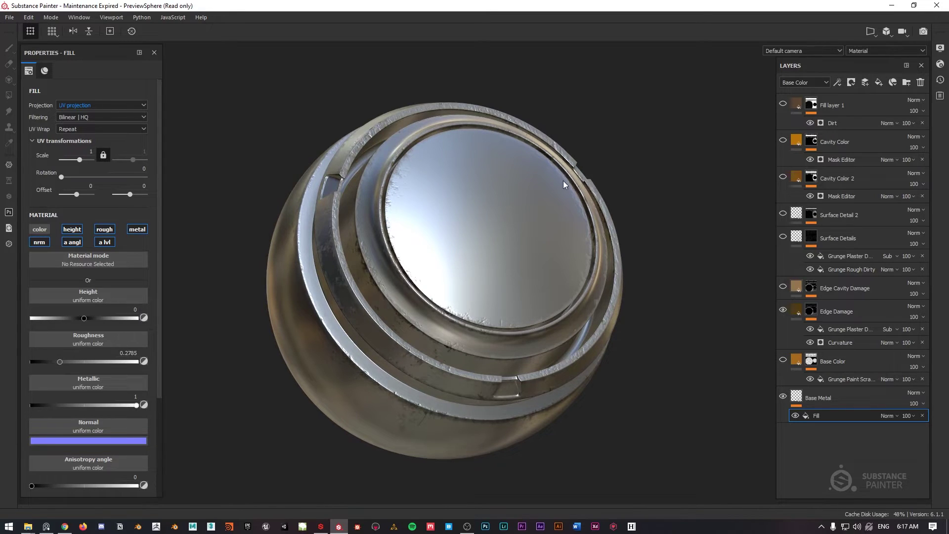
{"action": "left_click_drag", "start_coordinate": [490, 142], "coordinate": [402, 251], "text": "alt"}
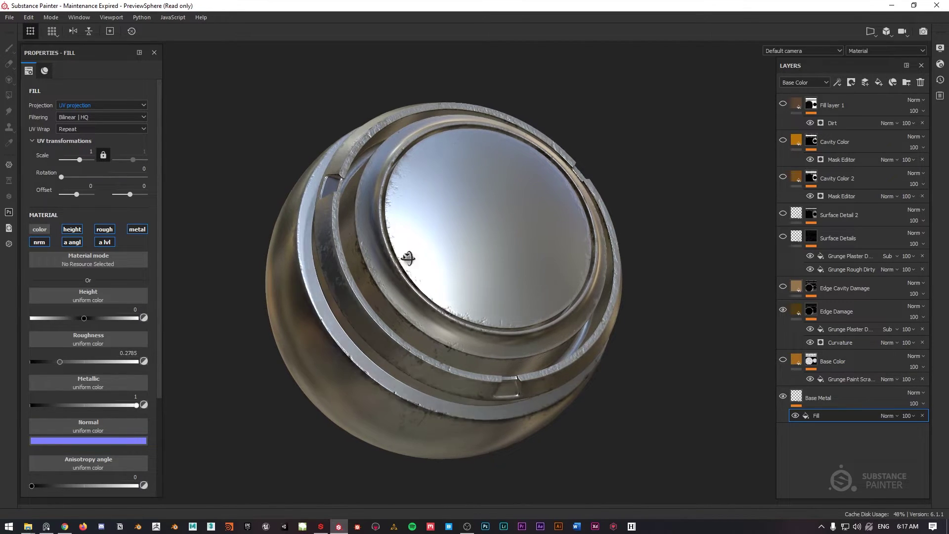
Compare the Edge Damage mask with and without its subtracting Grunge Plaster Damaged fill
{"action": "left_click", "coordinate": [847, 329]}
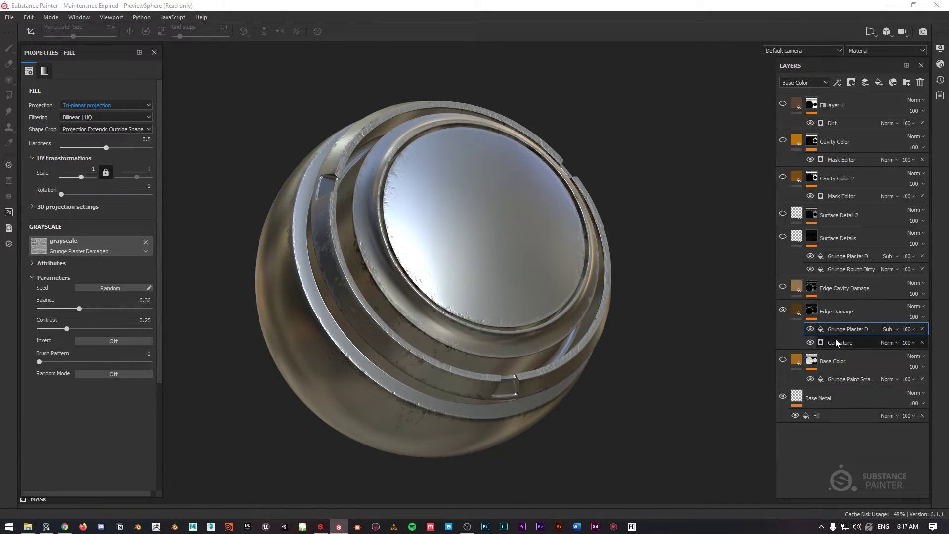
{"action": "left_click", "coordinate": [810, 328]}
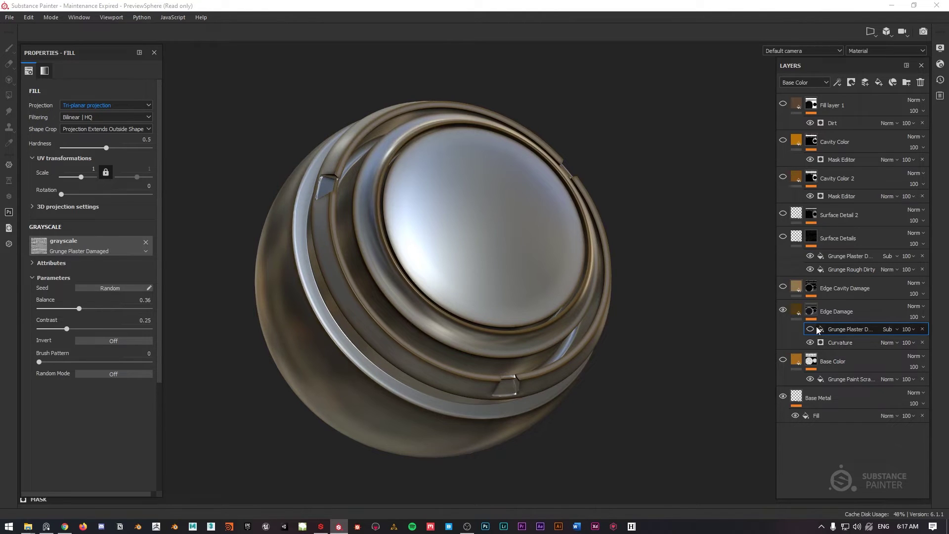
{"action": "left_click", "coordinate": [811, 329]}
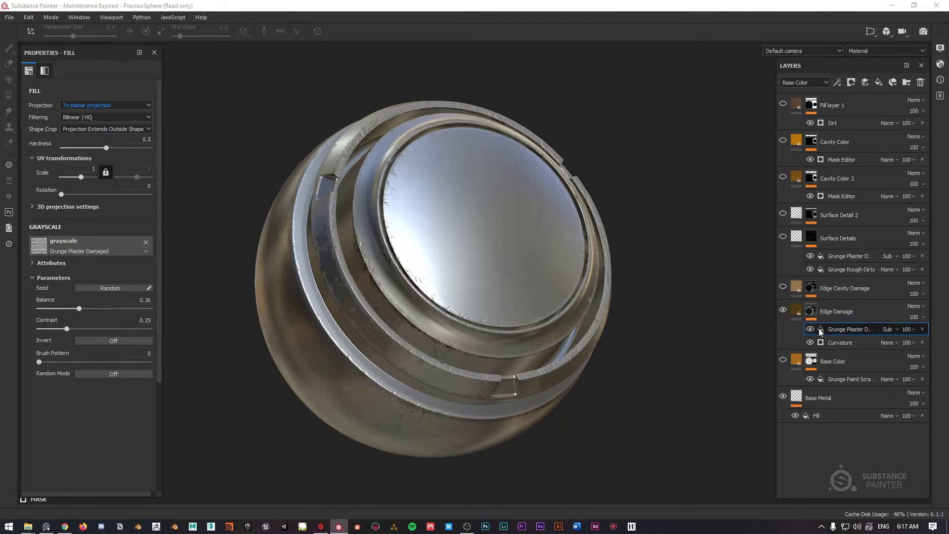
{"action": "left_click_drag", "start_coordinate": [392, 159], "coordinate": [415, 177], "text": "alt"}
{"action": "scroll", "coordinate": [415, 177], "scroll_direction": "down", "scroll_amount": 2}
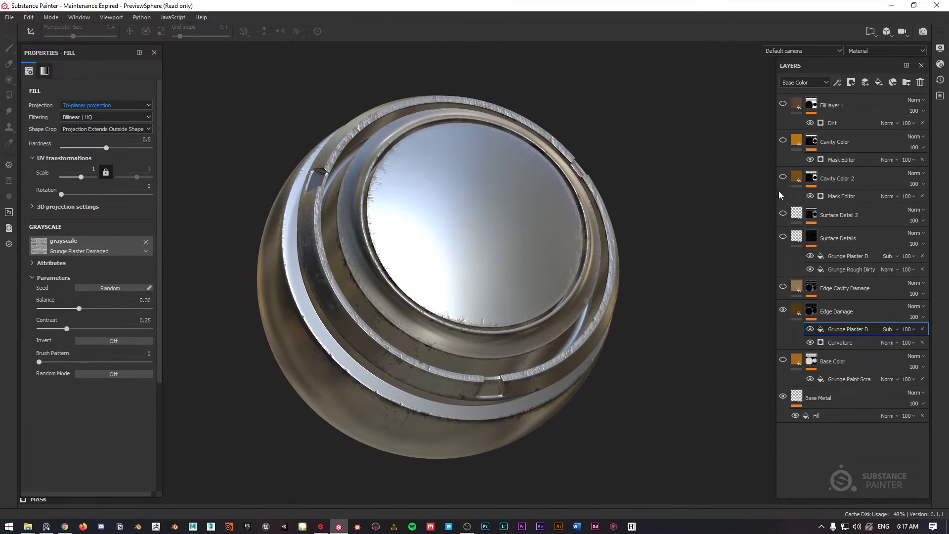
Show the Edge Cavity Damage layer, select its mask, and examine its streaky wear around the sphere
{"action": "left_click", "coordinate": [783, 286]}
{"action": "mouse_move", "coordinate": [447, 178]}
{"action": "left_mouse_down", "text": "alt"}
{"action": "mouse_move", "coordinate": [663, 170]}
{"action": "mouse_move", "coordinate": [396, 183]}
{"action": "mouse_move", "coordinate": [494, 163]}
{"action": "mouse_move", "coordinate": [500, 105]}
{"action": "mouse_move", "coordinate": [333, 150]}
{"action": "mouse_move", "coordinate": [419, 187]}
{"action": "mouse_move", "coordinate": [452, 180]}
{"action": "left_mouse_up", "text": "alt"}
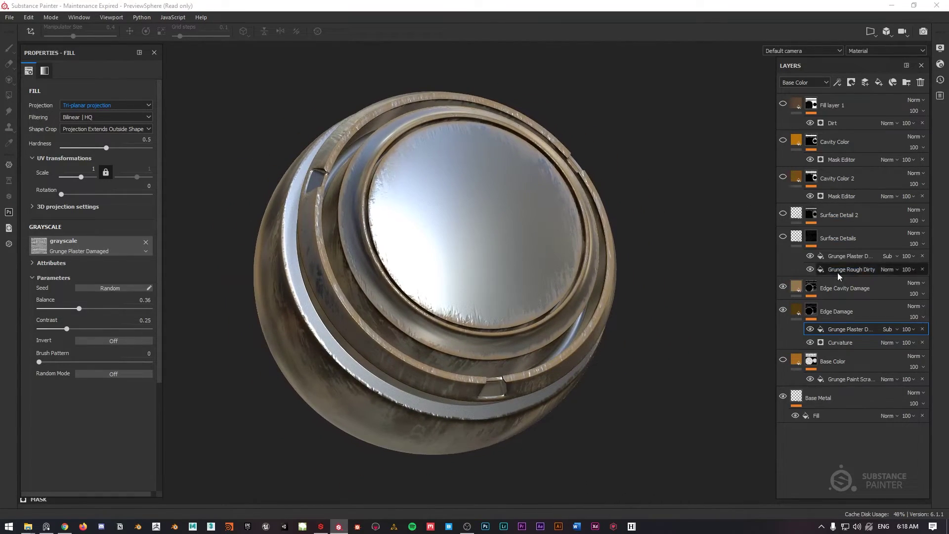
{"action": "left_click", "coordinate": [813, 290]}
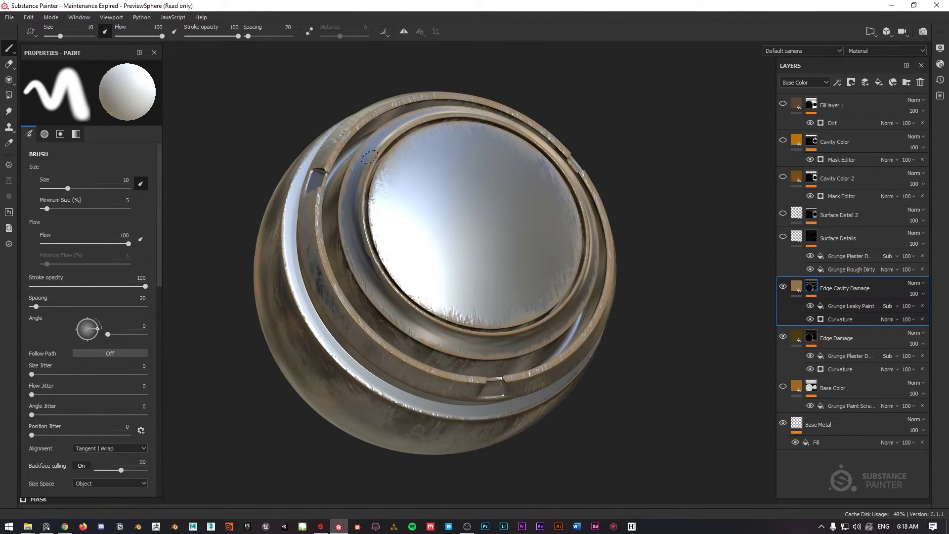
{"action": "left_click_drag", "start_coordinate": [368, 157], "coordinate": [432, 147], "text": "alt"}
{"action": "mouse_move", "coordinate": [501, 286]}
{"action": "left_mouse_down", "text": "alt"}
{"action": "mouse_move", "coordinate": [534, 282]}
{"action": "mouse_move", "coordinate": [487, 286]}
{"action": "left_mouse_up", "text": "alt"}
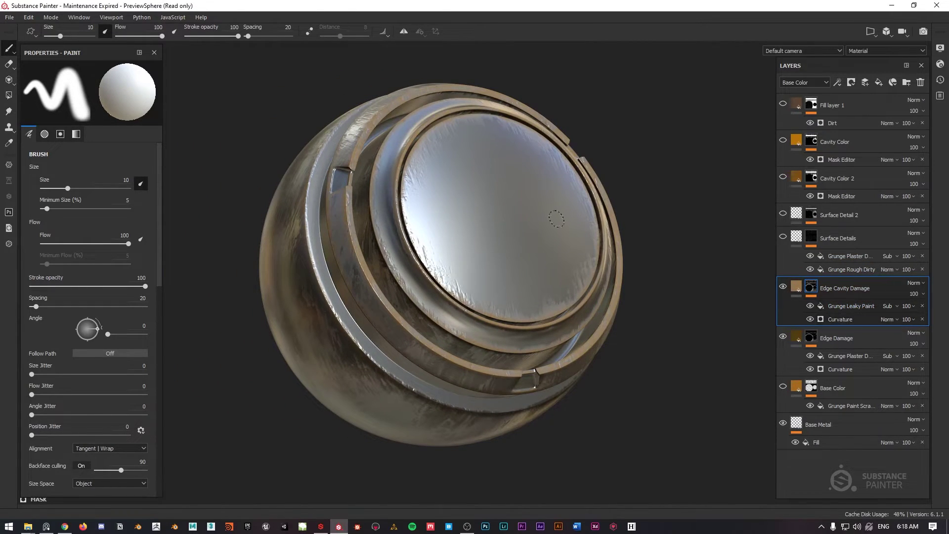
{"action": "mouse_move", "coordinate": [440, 138]}
{"action": "left_mouse_down", "text": "alt"}
{"action": "mouse_move", "coordinate": [425, 148]}
{"action": "mouse_move", "coordinate": [435, 140]}
{"action": "left_mouse_up", "text": "alt"}
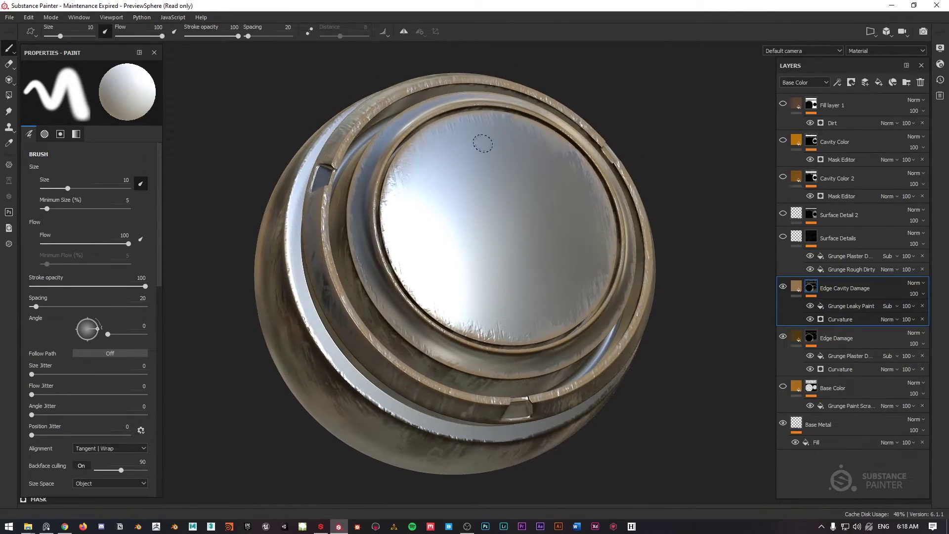
{"action": "left_click_drag", "start_coordinate": [488, 191], "coordinate": [487, 170], "text": "alt"}
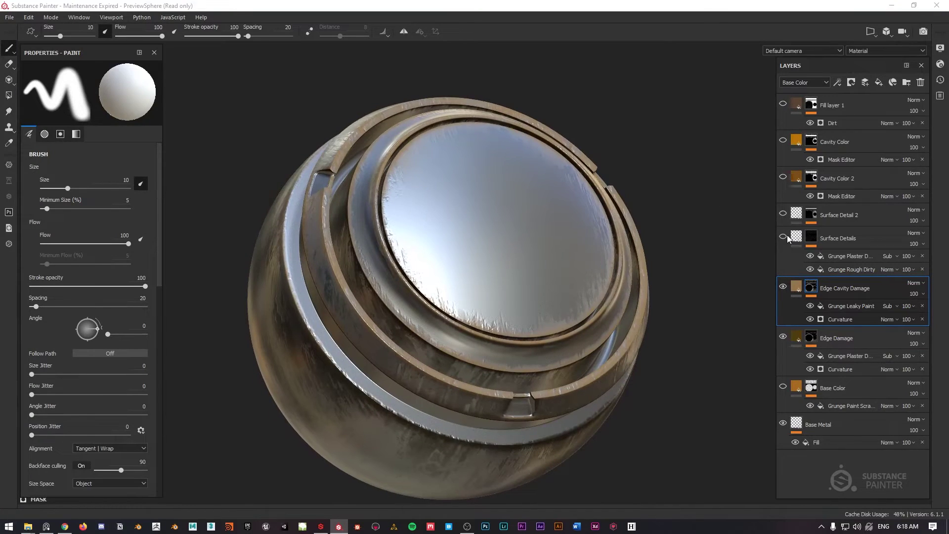
Show the Surface Details and Surface Detail 2 layers and examine their relief on the metal
{"action": "left_click_drag", "start_coordinate": [539, 197], "coordinate": [528, 175], "text": "alt"}
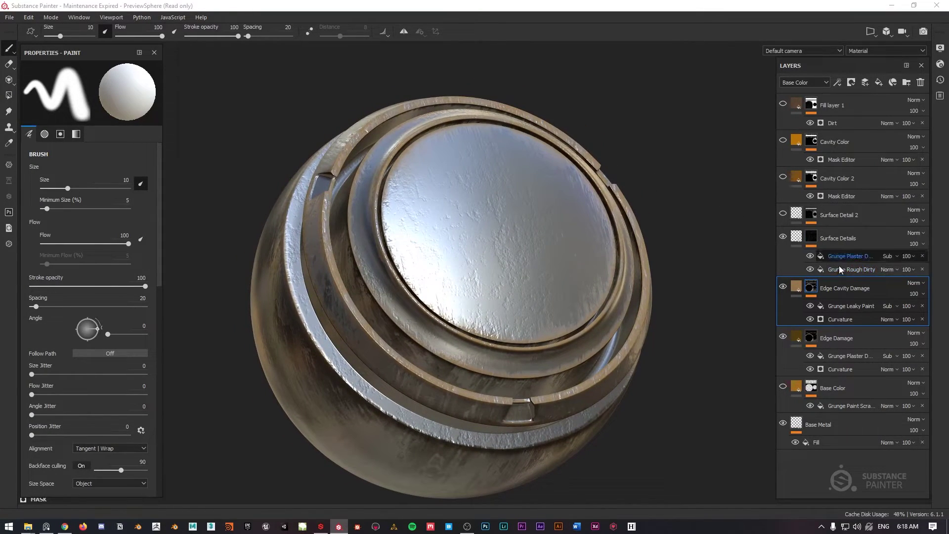
{"action": "left_click", "coordinate": [783, 215]}
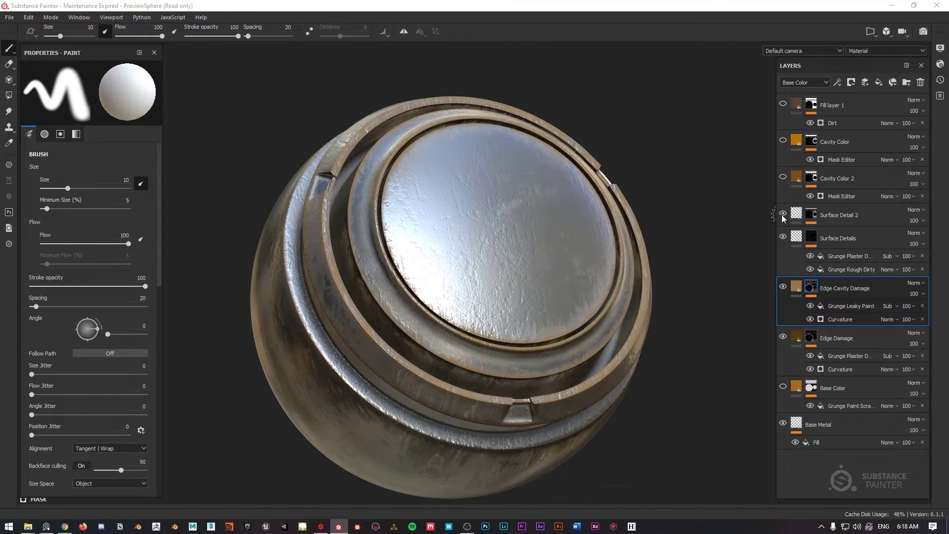
{"action": "left_click_drag", "start_coordinate": [642, 191], "coordinate": [763, 163], "text": "alt"}
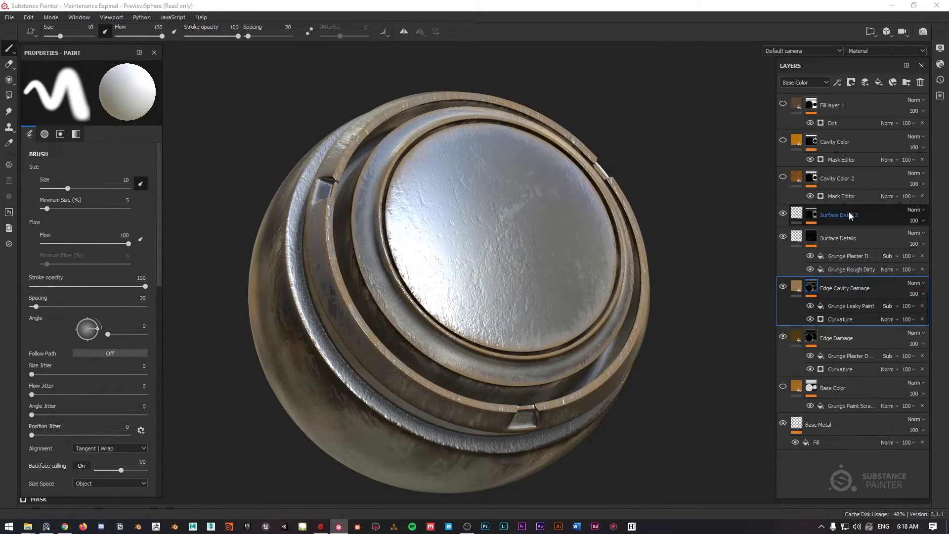
Show the Cavity Color 2, Cavity Color and Fill layer 1 layers and examine the rust and dirt
{"action": "left_click", "coordinate": [783, 177]}
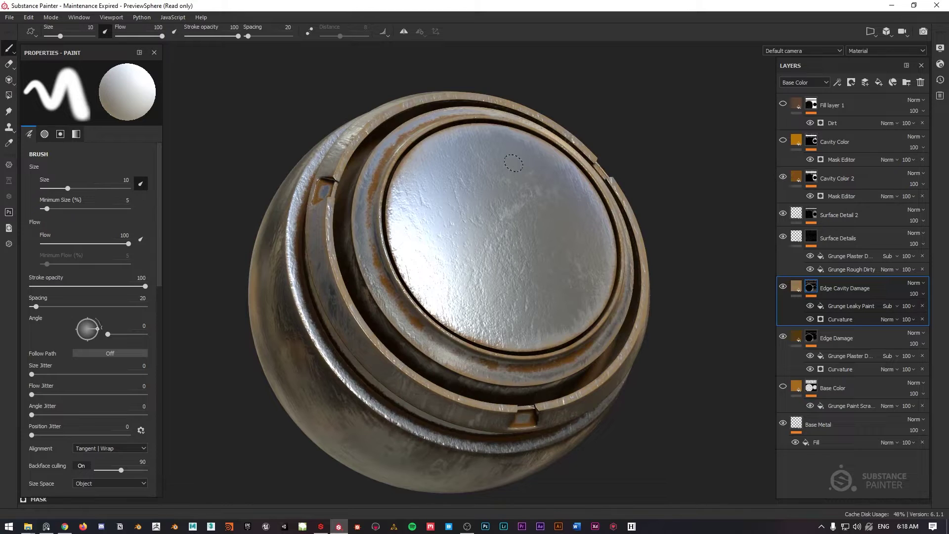
{"action": "left_click", "coordinate": [783, 141]}
{"action": "left_click_drag", "start_coordinate": [310, 119], "coordinate": [642, 134], "text": "alt"}
{"action": "left_click", "coordinate": [783, 104]}
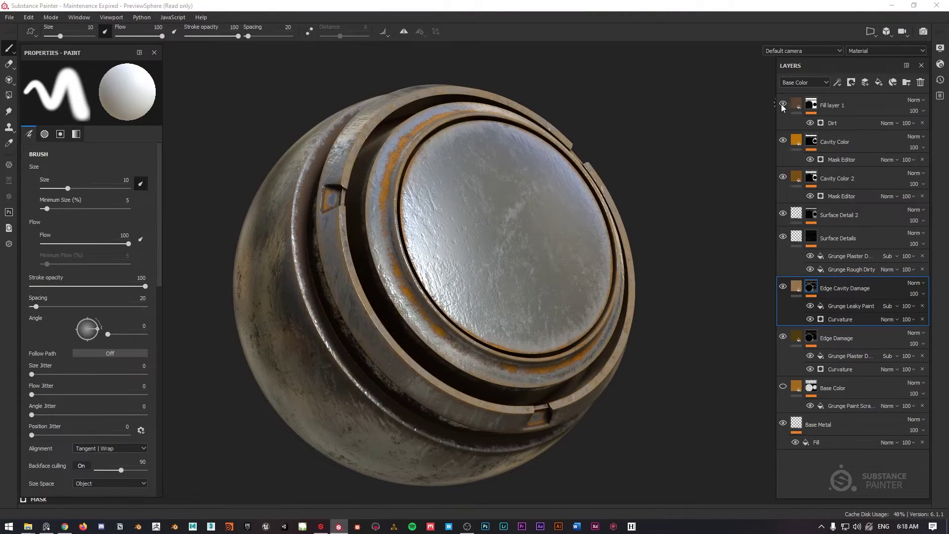
Compare the finished material with and without the Base Color layer, leaving Base Color shown
{"action": "left_click", "coordinate": [783, 388]}
{"action": "mouse_move", "coordinate": [482, 228]}
{"action": "right_mouse_down", "text": "shift"}
{"action": "mouse_move", "coordinate": [399, 227]}
{"action": "mouse_move", "coordinate": [482, 227]}
{"action": "right_mouse_up", "text": "shift"}
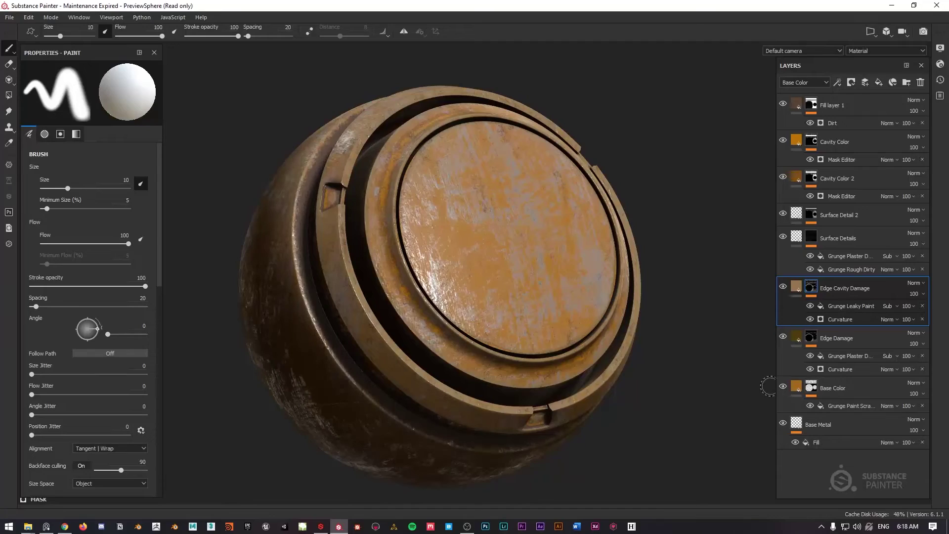
{"action": "left_click", "coordinate": [784, 387]}
{"action": "mouse_move", "coordinate": [637, 223]}
{"action": "left_mouse_down", "text": "alt"}
{"action": "mouse_move", "coordinate": [521, 218]}
{"action": "mouse_move", "coordinate": [485, 237]}
{"action": "mouse_move", "coordinate": [688, 237]}
{"action": "mouse_move", "coordinate": [519, 226]}
{"action": "left_mouse_up", "text": "alt"}
{"action": "left_click_drag", "start_coordinate": [406, 126], "coordinate": [500, 193], "text": "alt"}
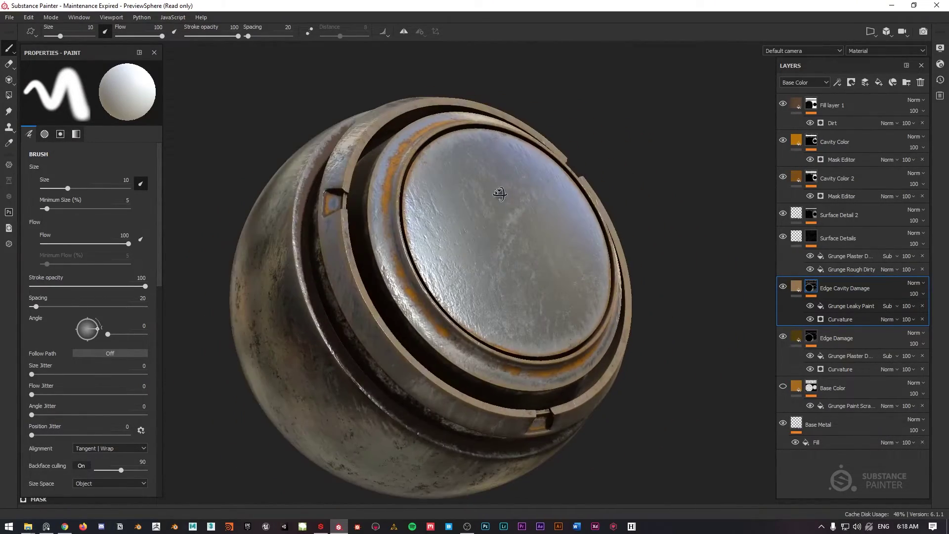
{"action": "left_click", "coordinate": [782, 386]}
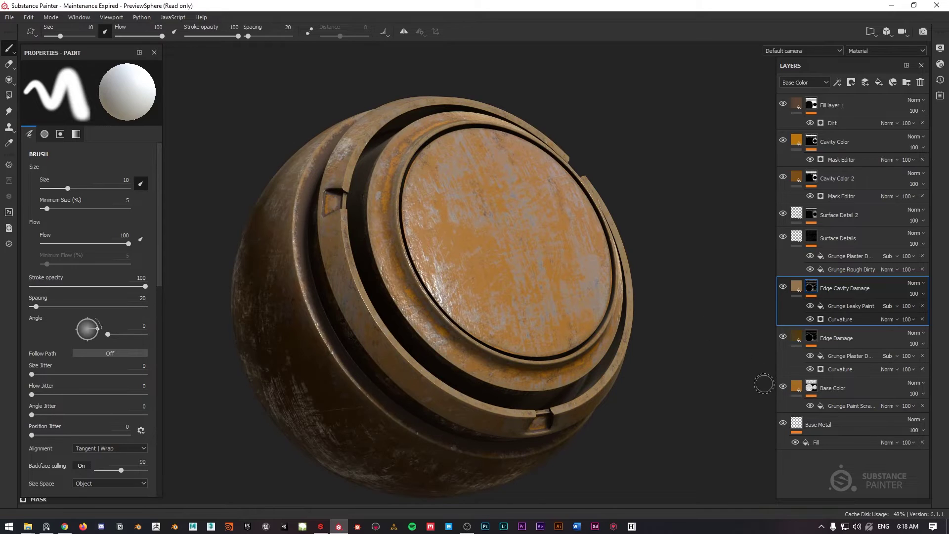
Set the balance to 0.52 and contrast to 0.7 for the Grunge Paint Scratched fill in the Base Color mask
{"action": "left_click", "coordinate": [850, 405]}
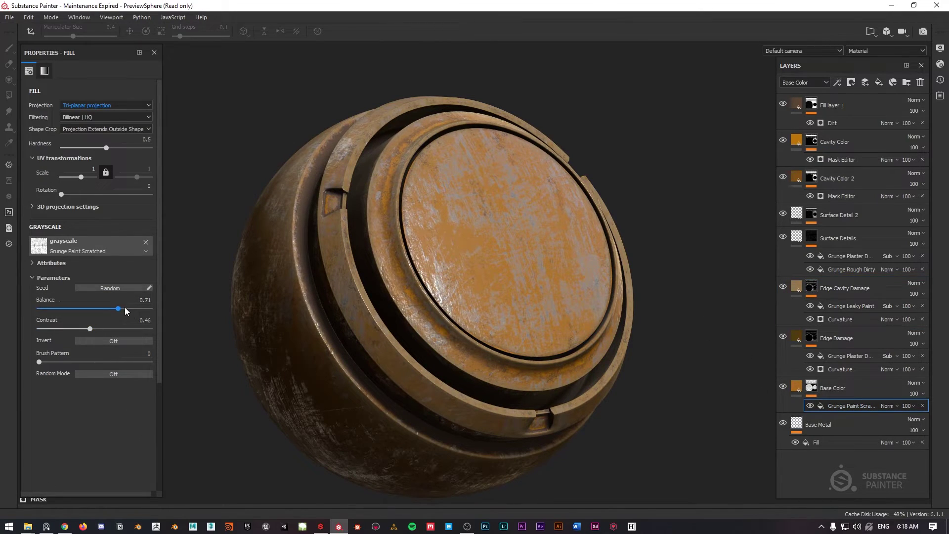
{"action": "left_click_drag", "start_coordinate": [125, 311], "coordinate": [90, 308]}
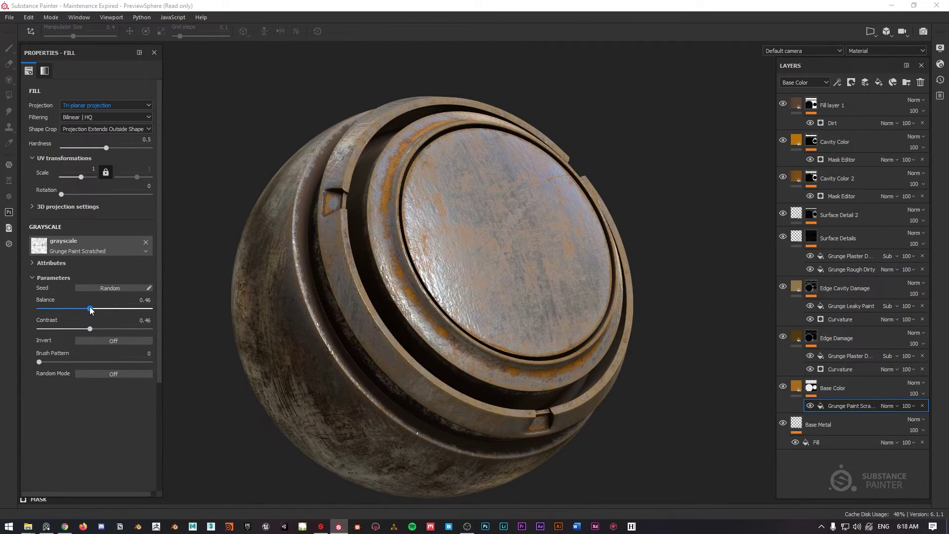
{"action": "left_click_drag", "start_coordinate": [92, 308], "coordinate": [97, 308]}
{"action": "mouse_move", "coordinate": [485, 237]}
{"action": "left_mouse_down", "text": "alt"}
{"action": "mouse_move", "coordinate": [495, 207]}
{"action": "mouse_move", "coordinate": [491, 221]}
{"action": "left_mouse_up", "text": "alt"}
{"action": "mouse_move", "coordinate": [89, 329]}
{"action": "left_mouse_down"}
{"action": "mouse_move", "coordinate": [135, 329]}
{"action": "mouse_move", "coordinate": [117, 328]}
{"action": "left_mouse_up"}
{"action": "left_click_drag", "start_coordinate": [398, 212], "coordinate": [487, 219], "text": "alt"}
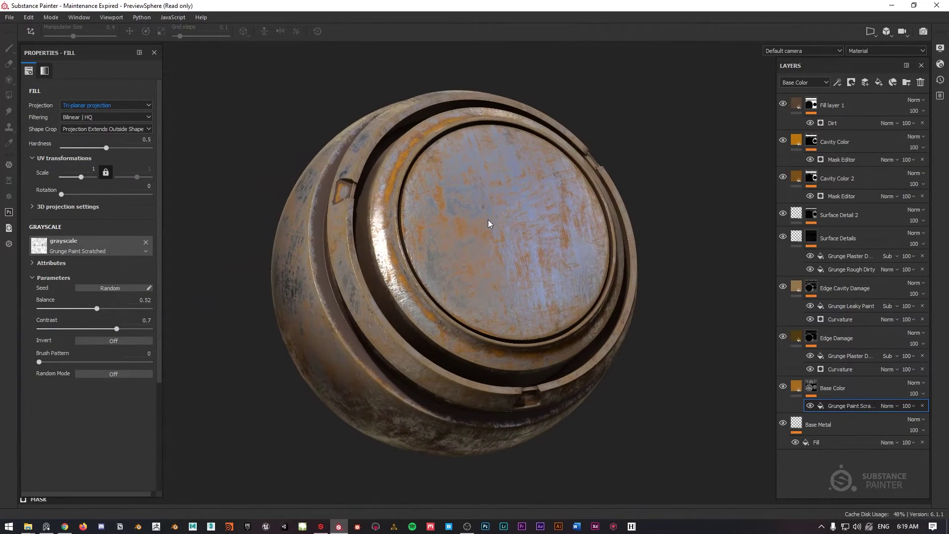
Render the worn-metal sphere in Iray, examine it under rotated lighting, and return to the painting view
{"action": "key", "text": "Tab"}
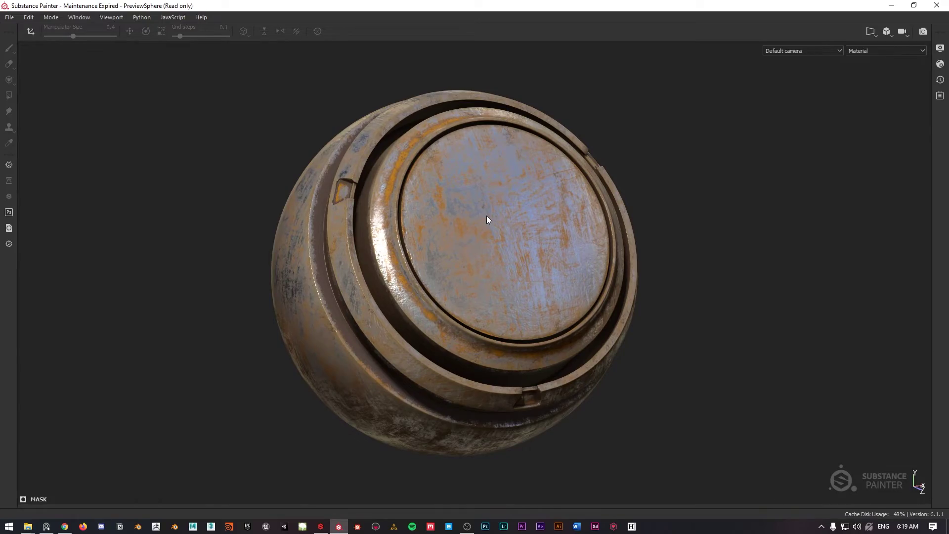
{"action": "key", "text": "F10"}
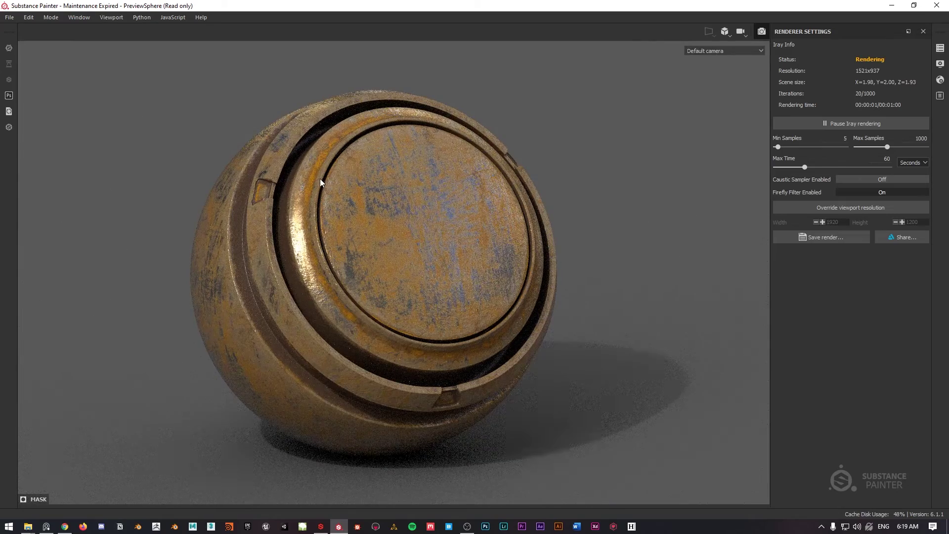
{"action": "left_click_drag", "start_coordinate": [333, 173], "coordinate": [397, 181], "text": "alt"}
{"action": "right_click_drag", "start_coordinate": [397, 181], "coordinate": [333, 197], "text": "shift"}
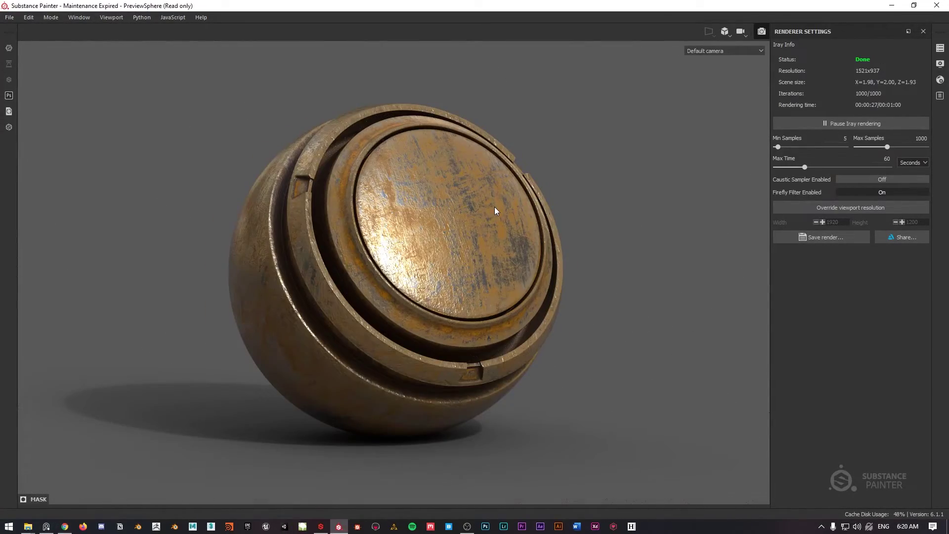
{"action": "key", "text": "F10"}
{"action": "mouse_move", "coordinate": [471, 194]}
{"action": "left_mouse_down", "text": "alt"}
{"action": "mouse_move", "coordinate": [487, 204]}
{"action": "mouse_move", "coordinate": [481, 194]}
{"action": "left_mouse_up", "text": "alt"}
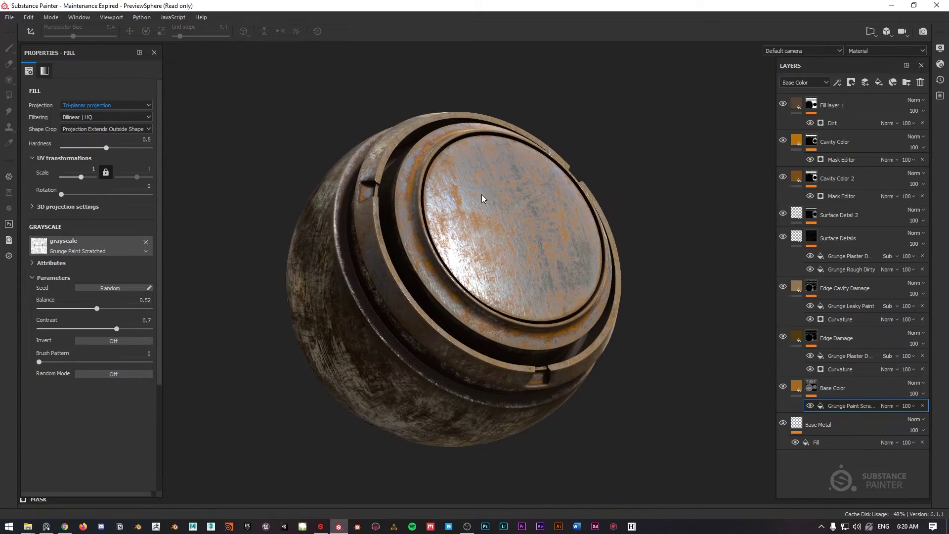
Put all layers from Base Metal to Fill layer 1 into a new folder named Nice Material
{"action": "left_click", "coordinate": [904, 83]}
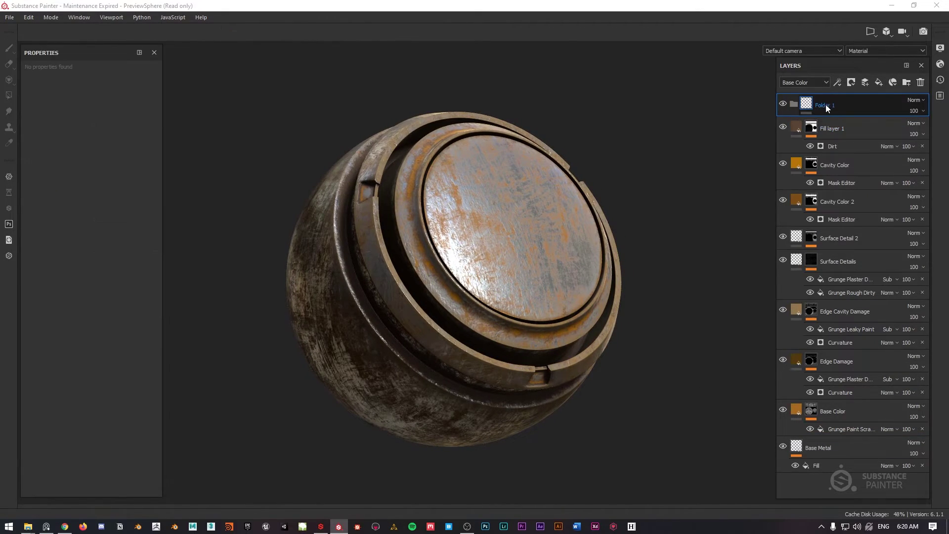
{"action": "left_click", "coordinate": [845, 449]}
{"action": "left_click", "coordinate": [839, 125], "text": "shift"}
{"action": "left_click_drag", "start_coordinate": [875, 155], "coordinate": [831, 101]}
{"action": "double_click", "coordinate": [826, 105]}
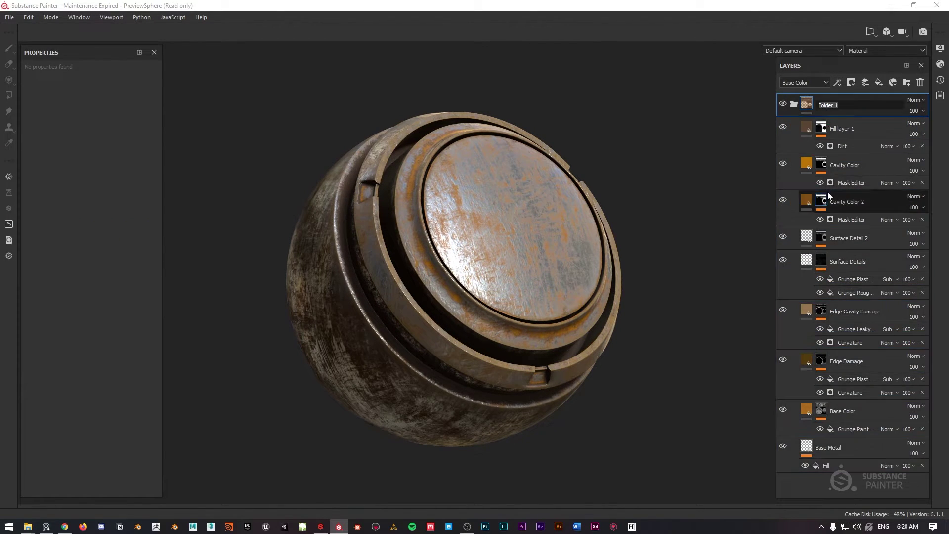
{"action": "mouse_move", "coordinate": [828, 196]}
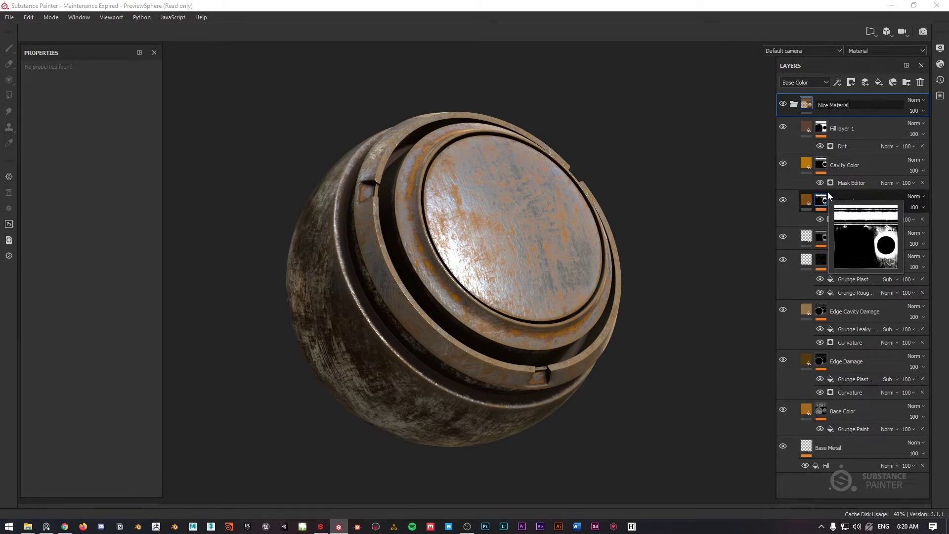
{"action": "key", "text": "Return"}
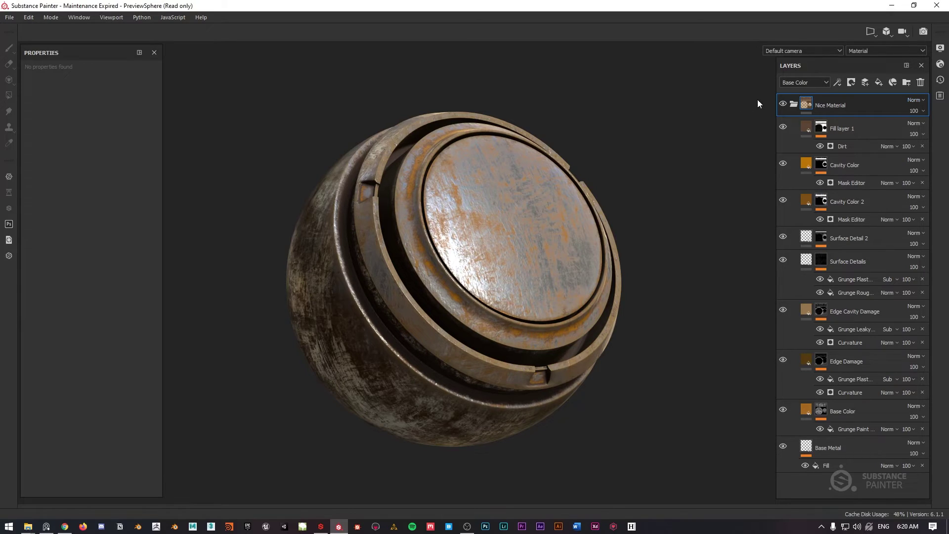
Collapse the Nice Material folder, create a smart material from it, and browse the smart materials in the shelf
{"action": "left_click", "coordinate": [793, 103]}
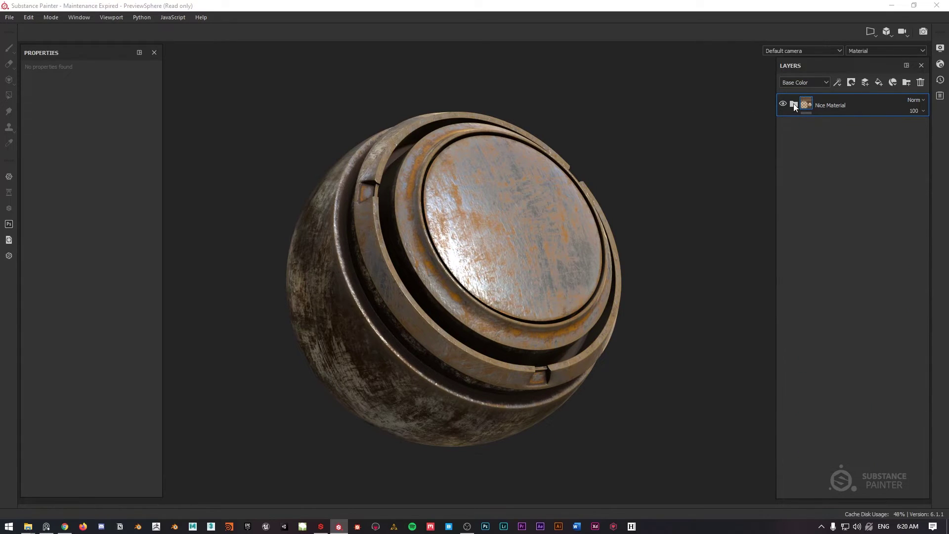
{"action": "right_click", "coordinate": [829, 104]}
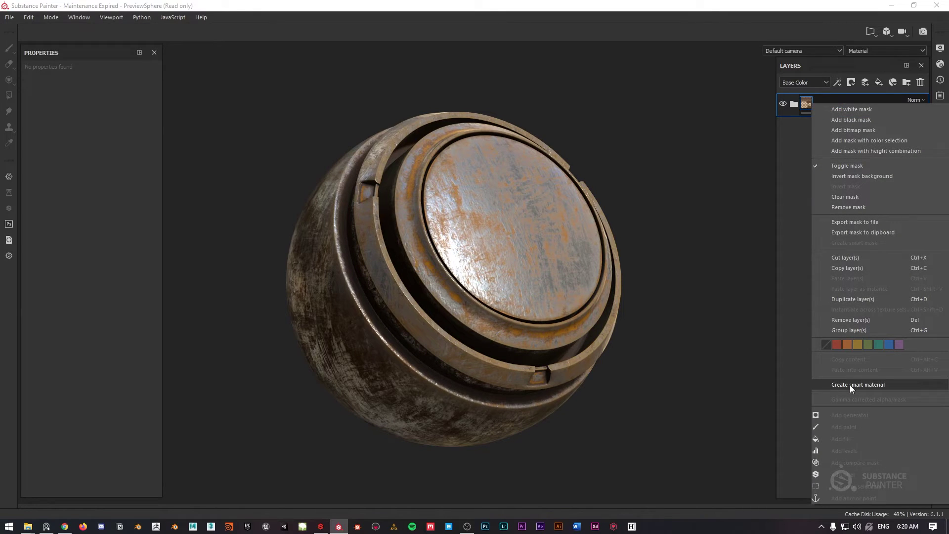
{"action": "left_click", "coordinate": [849, 385]}
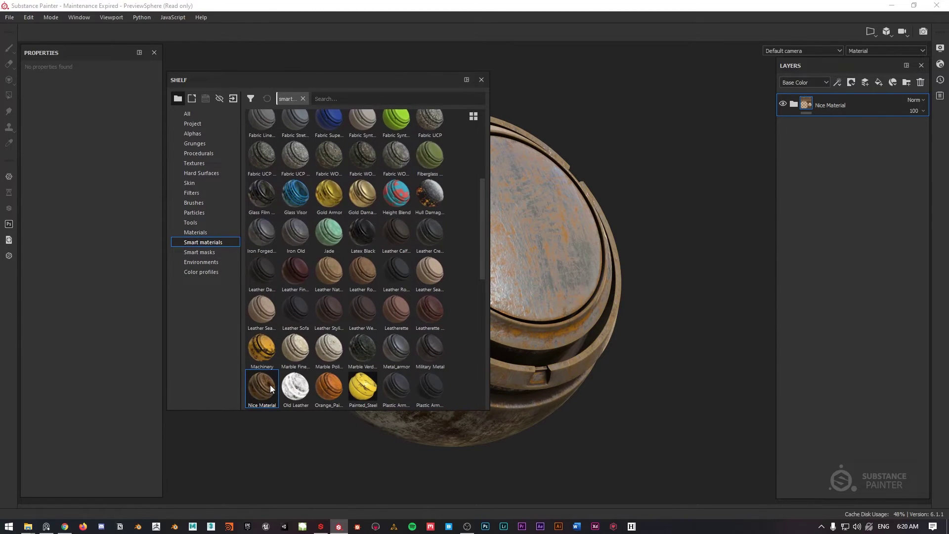
{"action": "scroll", "coordinate": [272, 379], "scroll_direction": "down", "scroll_amount": 8}
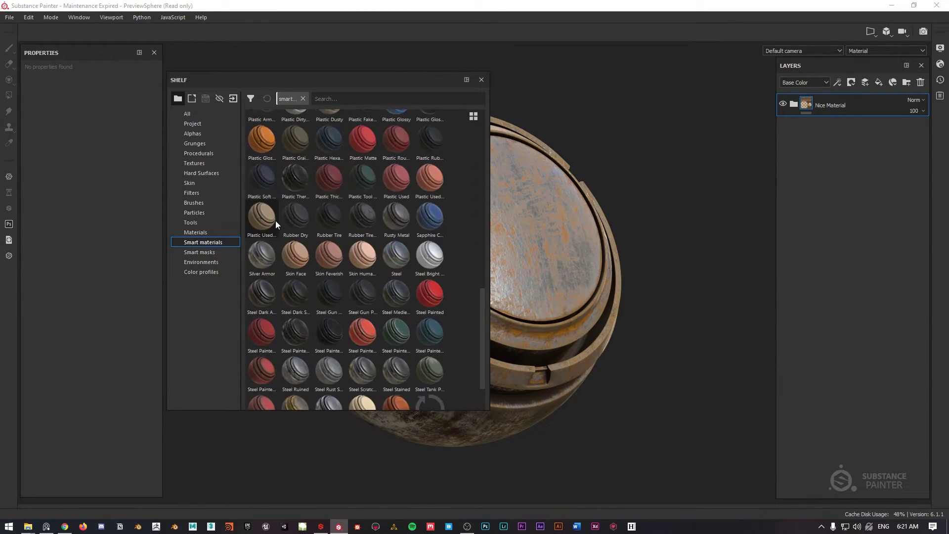
{"action": "scroll", "coordinate": [277, 225], "scroll_direction": "up", "scroll_amount": 4}
Delete the original Nice Material folder and apply the saved Nice Material smart material to the bare sphere
{"action": "left_click", "coordinate": [851, 105]}
{"action": "key", "text": "Delete"}
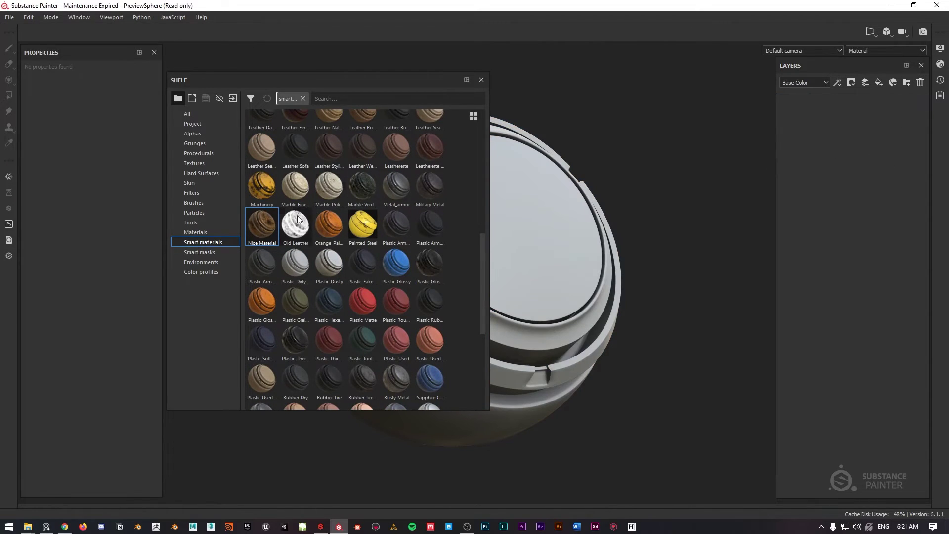
{"action": "left_click_drag", "start_coordinate": [257, 224], "coordinate": [535, 230]}
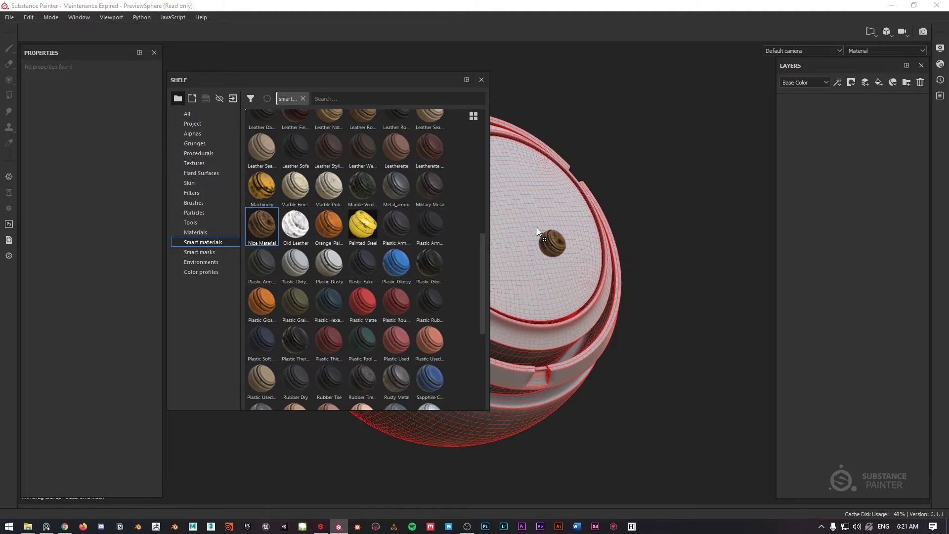
{"action": "left_click_drag", "start_coordinate": [537, 228], "coordinate": [540, 227]}
{"action": "left_click_drag", "start_coordinate": [559, 259], "coordinate": [568, 193], "text": "alt"}
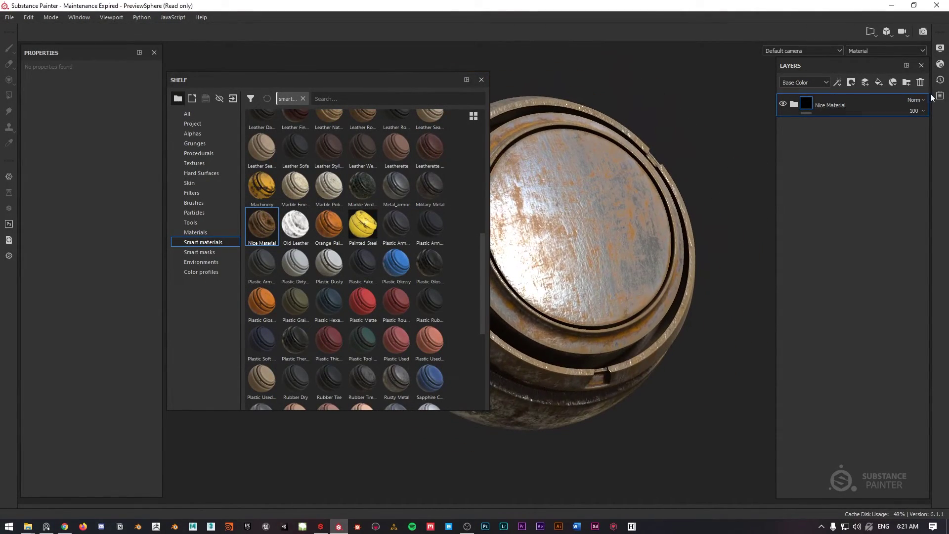
Remove Nice Material from the sphere and try out the Awesome SM smart material, undoing its application
{"action": "left_click", "coordinate": [915, 86]}
{"action": "left_click_drag", "start_coordinate": [481, 245], "coordinate": [499, 115]}
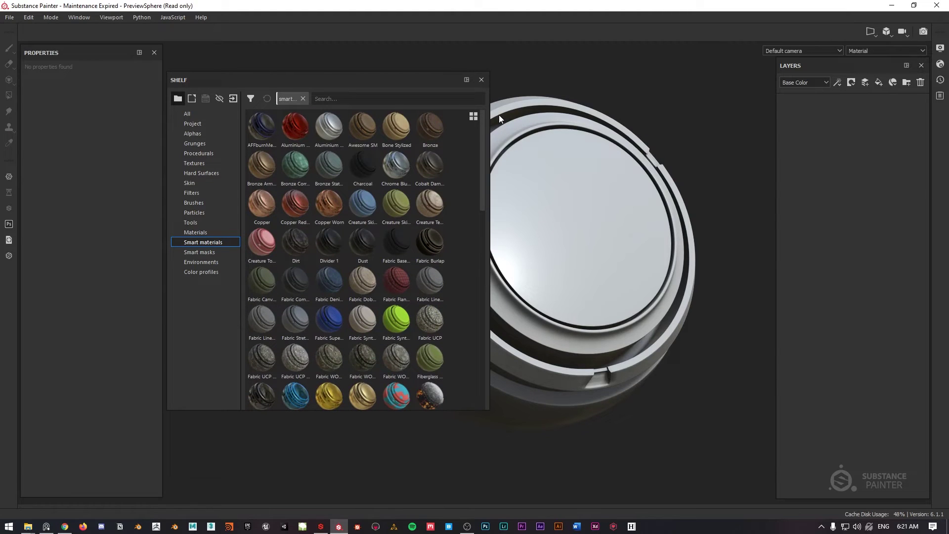
{"action": "mouse_move", "coordinate": [348, 75]}
{"action": "left_mouse_down"}
{"action": "mouse_move", "coordinate": [346, 56]}
{"action": "mouse_move", "coordinate": [354, 75]}
{"action": "mouse_move", "coordinate": [348, 68]}
{"action": "left_mouse_up"}
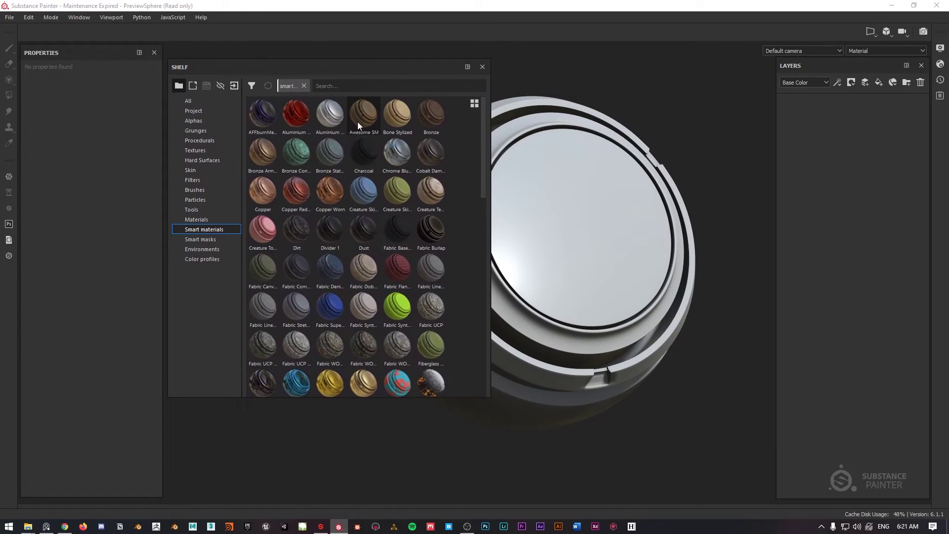
{"action": "left_click_drag", "start_coordinate": [364, 116], "coordinate": [547, 207]}
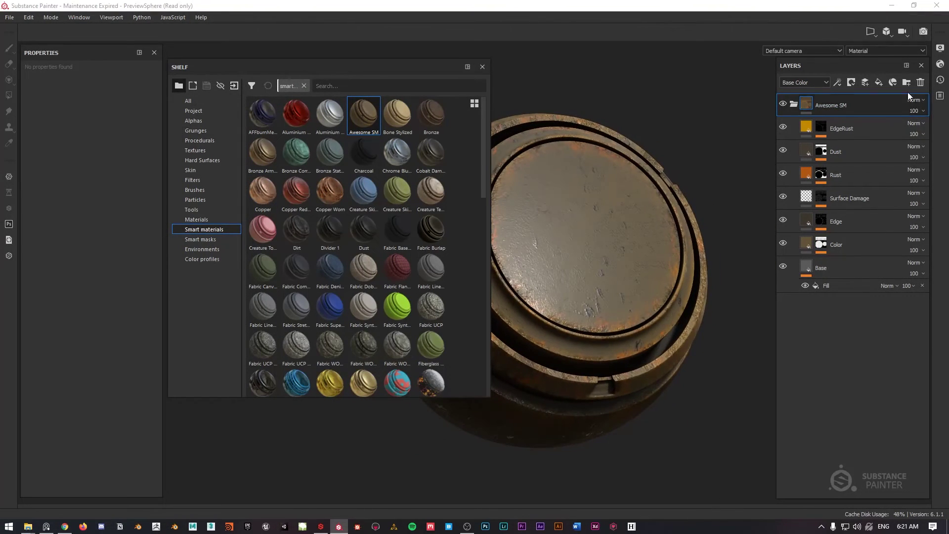
{"action": "key", "text": "ctrl+z"}
Apply the Surface Worn Paint smart material to the sphere, examine it from several angles, and delete its folder
{"action": "scroll", "coordinate": [355, 230], "scroll_direction": "down", "scroll_amount": 10}
{"action": "scroll", "coordinate": [355, 230], "scroll_direction": "down", "scroll_amount": 8}
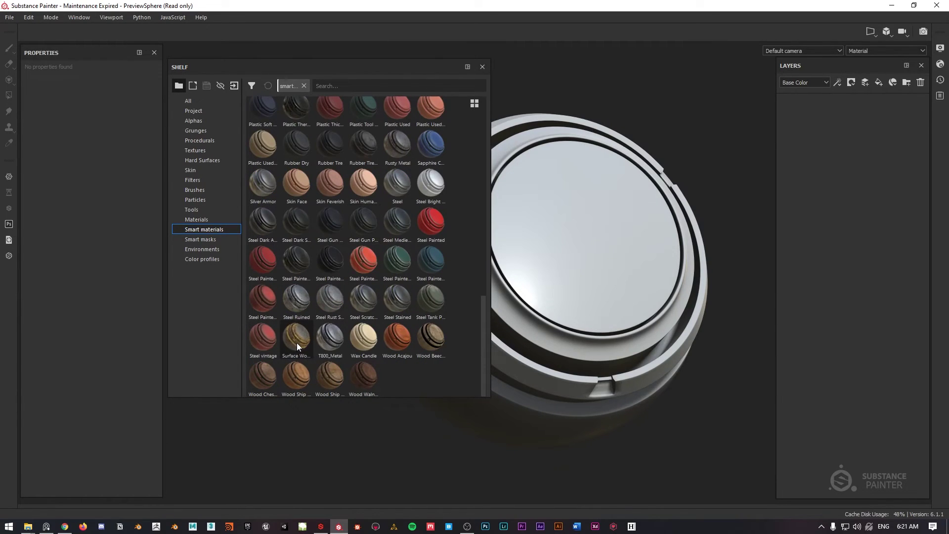
{"action": "mouse_move", "coordinate": [297, 340]}
{"action": "left_mouse_down"}
{"action": "mouse_move", "coordinate": [568, 233]}
{"action": "mouse_move", "coordinate": [609, 291]}
{"action": "mouse_move", "coordinate": [554, 195]}
{"action": "mouse_move", "coordinate": [534, 110]}
{"action": "mouse_move", "coordinate": [569, 330]}
{"action": "left_mouse_up"}
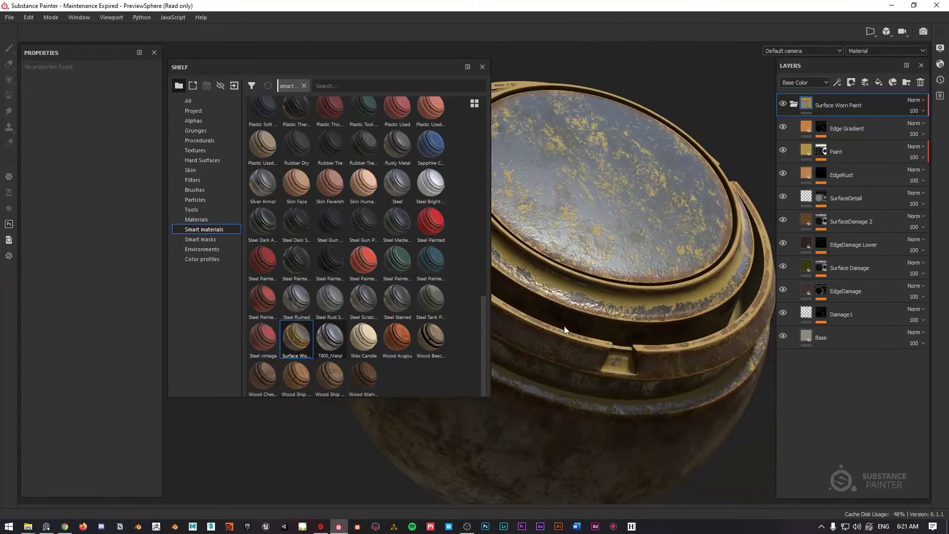
{"action": "left_click_drag", "start_coordinate": [614, 290], "coordinate": [604, 194], "text": "alt"}
{"action": "mouse_move", "coordinate": [606, 140]}
{"action": "left_mouse_down", "text": "alt"}
{"action": "mouse_move", "coordinate": [573, 282]}
{"action": "mouse_move", "coordinate": [574, 256]}
{"action": "mouse_move", "coordinate": [614, 239]}
{"action": "mouse_move", "coordinate": [555, 220]}
{"action": "mouse_move", "coordinate": [572, 177]}
{"action": "mouse_move", "coordinate": [575, 208]}
{"action": "left_mouse_up", "text": "alt"}
{"action": "left_click", "coordinate": [793, 103]}
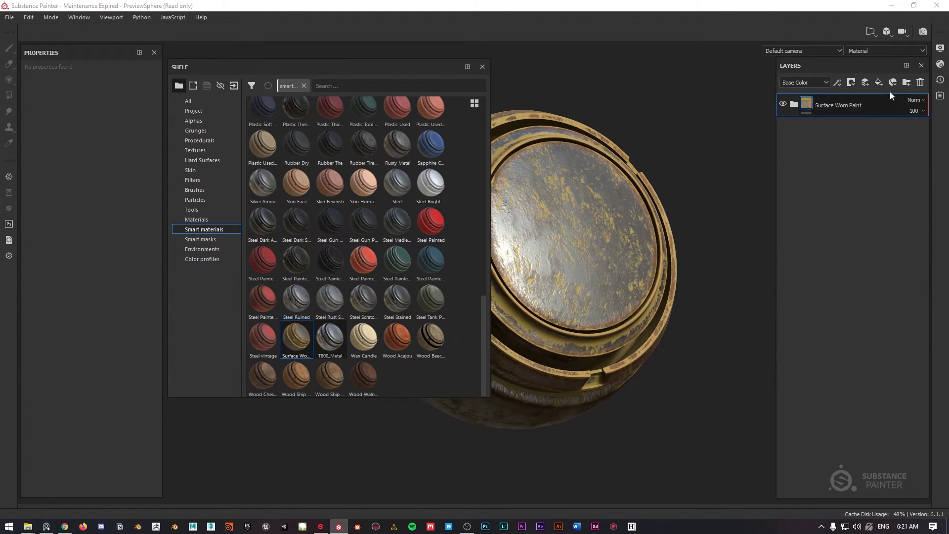
{"action": "left_click", "coordinate": [920, 82]}
Reapply the Nice Material smart material to the sphere and close the shelf to inspect the result
{"action": "scroll", "coordinate": [399, 302], "scroll_direction": "up", "scroll_amount": 4}
{"action": "scroll", "coordinate": [395, 300], "scroll_direction": "up", "scroll_amount": 4}
{"action": "left_click_drag", "start_coordinate": [262, 317], "coordinate": [585, 225]}
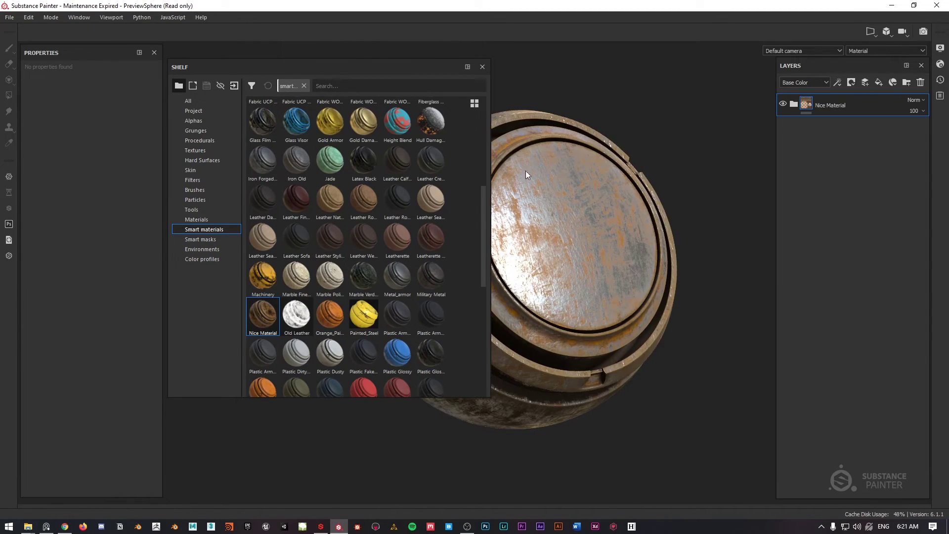
{"action": "left_click", "coordinate": [482, 66]}
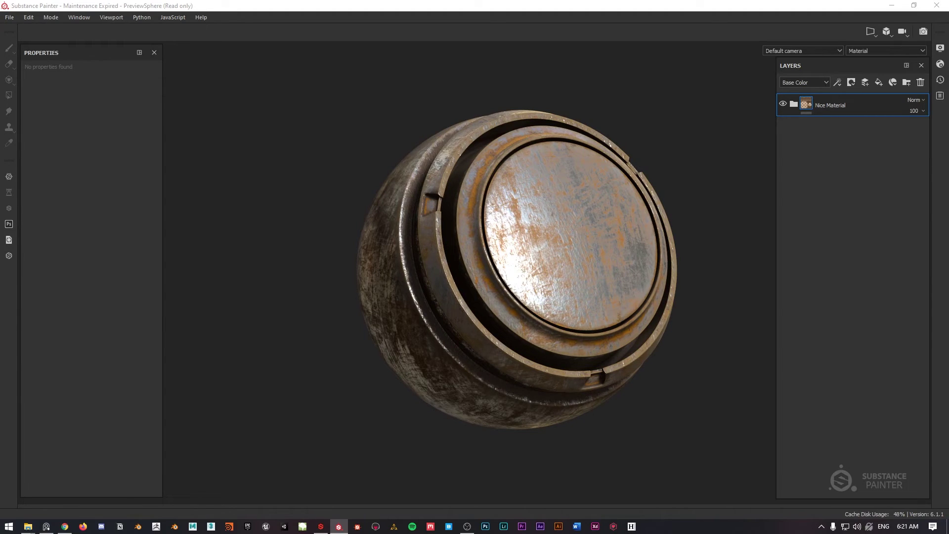
{"action": "left_click_drag", "start_coordinate": [544, 257], "coordinate": [482, 163], "text": "alt"}
{"action": "scroll", "coordinate": [504, 256], "scroll_direction": "up", "scroll_amount": 2}
{"action": "scroll", "coordinate": [452, 255], "scroll_direction": "down", "scroll_amount": 1}
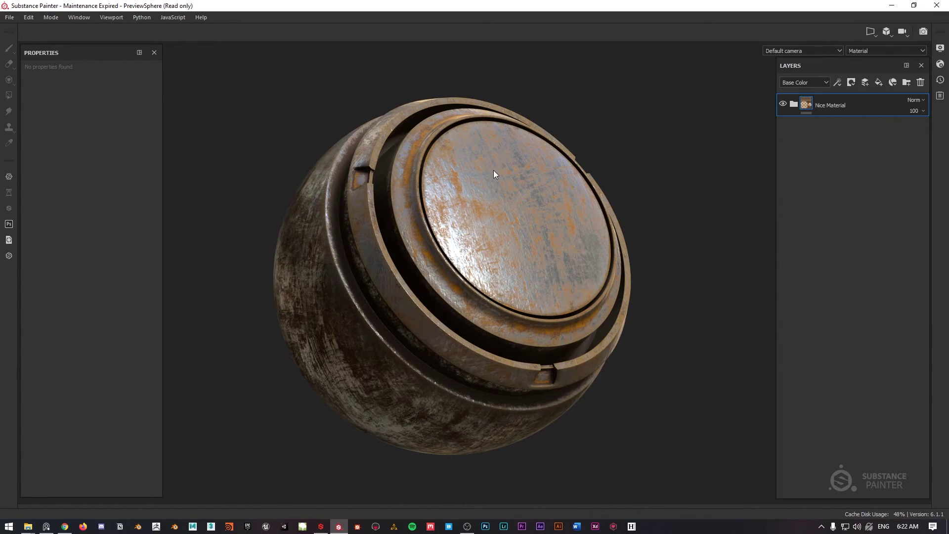
Expand the Nice Material folder and set the balance of the Base Color mask's Grunge Paint Scratched fill to 0.78
{"action": "left_click", "coordinate": [793, 104]}
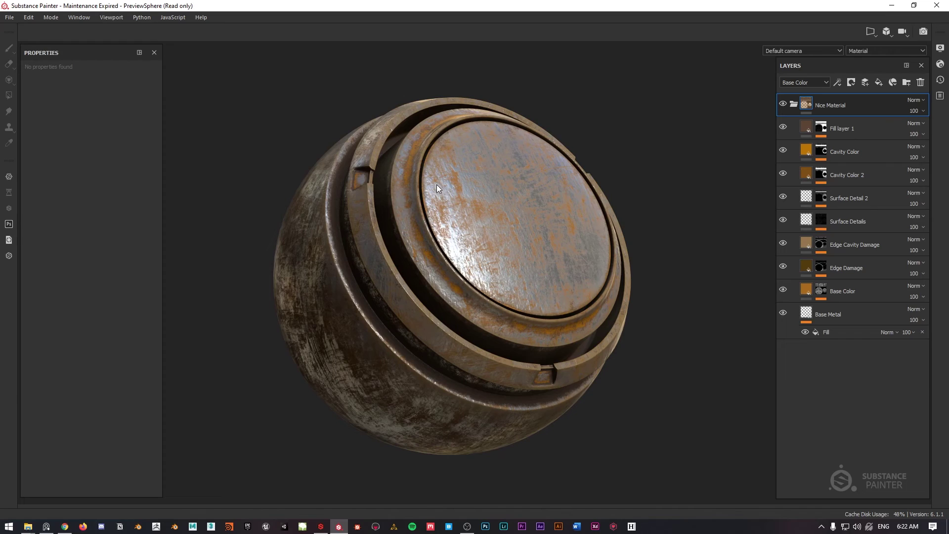
{"action": "mouse_move", "coordinate": [493, 183]}
{"action": "left_mouse_down", "text": "alt"}
{"action": "mouse_move", "coordinate": [483, 165]}
{"action": "mouse_move", "coordinate": [449, 195]}
{"action": "mouse_move", "coordinate": [480, 171]}
{"action": "mouse_move", "coordinate": [496, 186]}
{"action": "mouse_move", "coordinate": [487, 214]}
{"action": "mouse_move", "coordinate": [482, 180]}
{"action": "left_mouse_up", "text": "alt"}
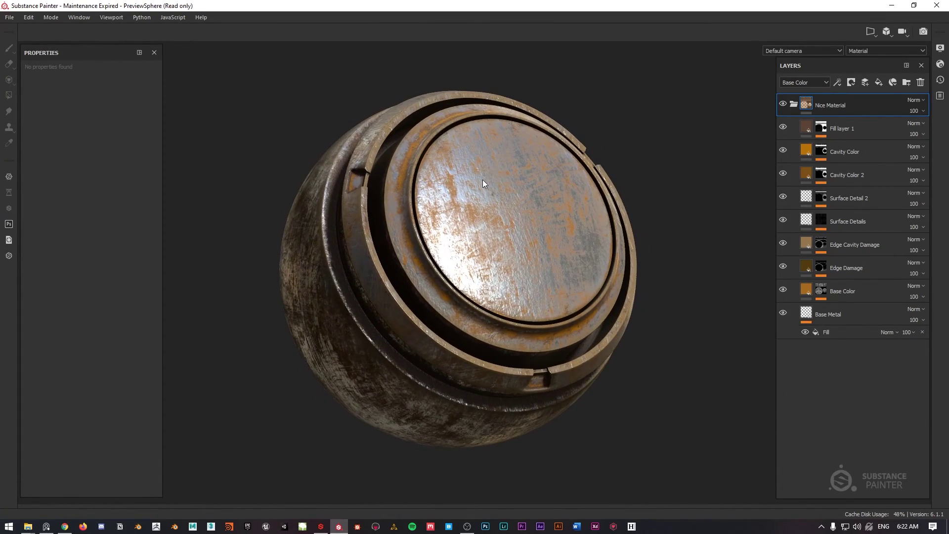
{"action": "scroll", "coordinate": [483, 180], "scroll_direction": "up", "scroll_amount": 3}
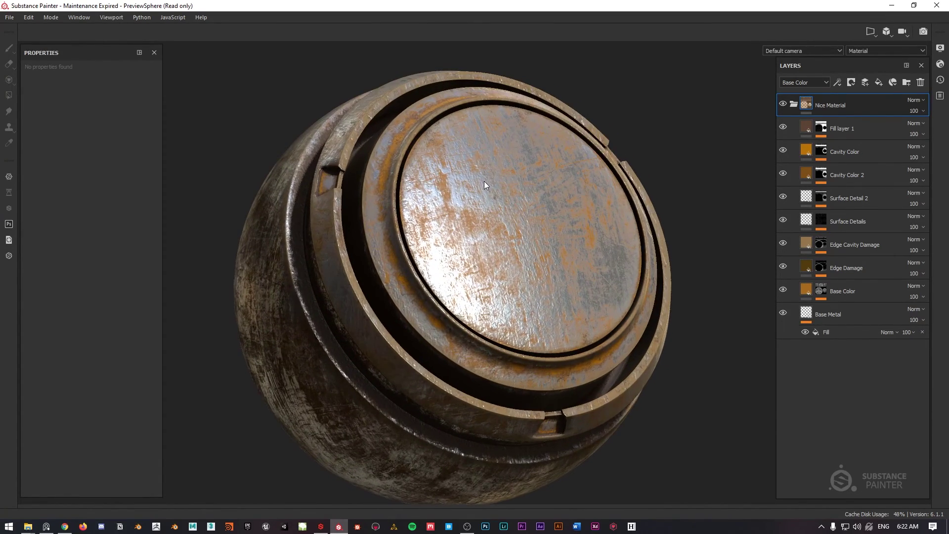
{"action": "scroll", "coordinate": [484, 185], "scroll_direction": "down", "scroll_amount": 1}
{"action": "left_click", "coordinate": [820, 294]}
{"action": "left_click", "coordinate": [820, 294]}
{"action": "left_click", "coordinate": [845, 307]}
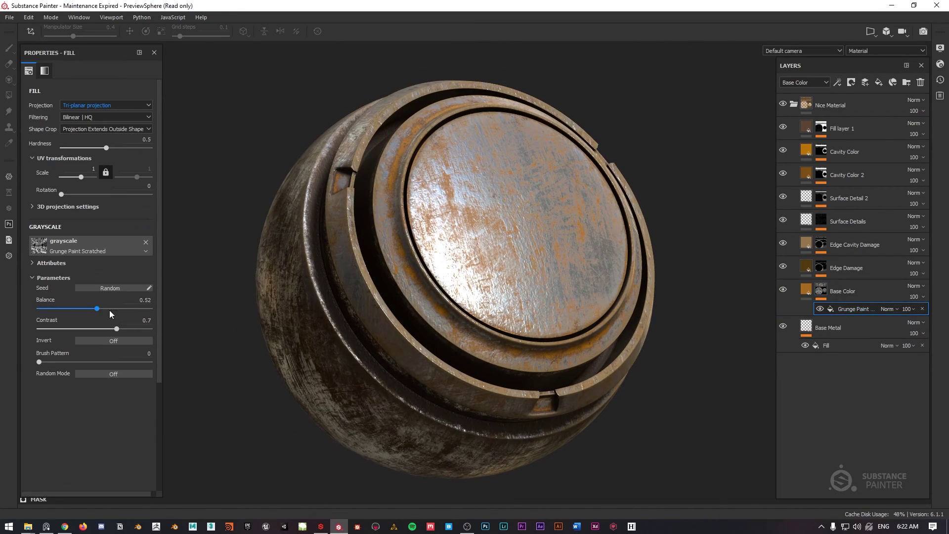
{"action": "left_click_drag", "start_coordinate": [97, 310], "coordinate": [126, 308]}
{"action": "left_click_drag", "start_coordinate": [494, 232], "coordinate": [472, 230], "text": "alt"}
{"action": "right_click_drag", "start_coordinate": [472, 230], "coordinate": [494, 199], "text": "alt"}
{"action": "left_click_drag", "start_coordinate": [495, 199], "coordinate": [465, 205], "text": "alt"}
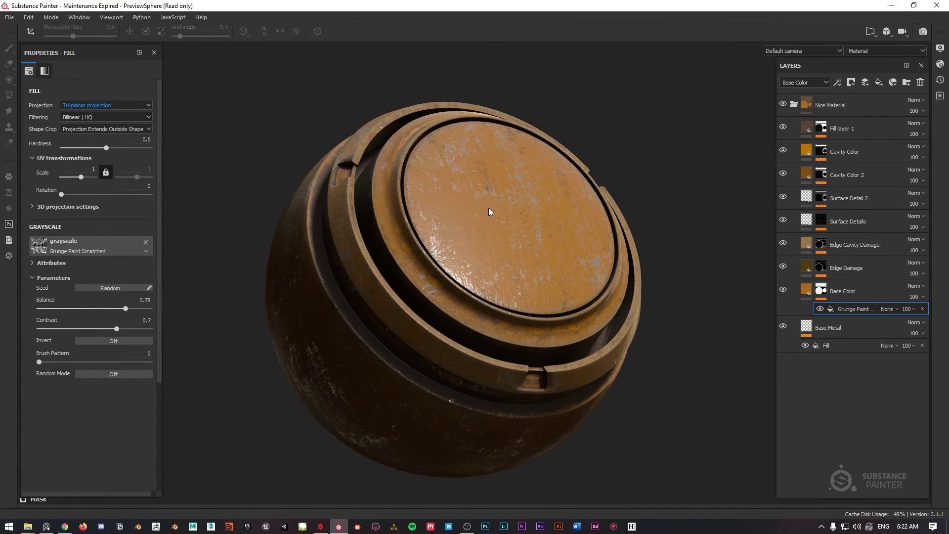